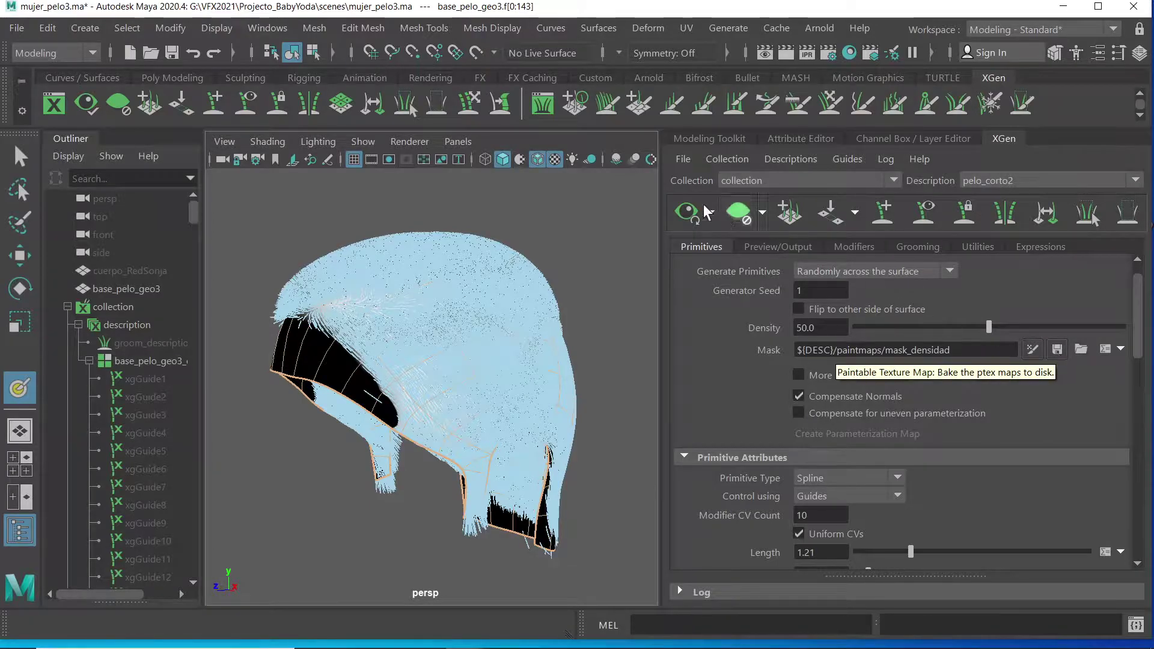
Clear and regenerate the XGen hair preview of the pelo_corto2 description, checking the hair coverage around the front hairline.
left_click(689, 216)
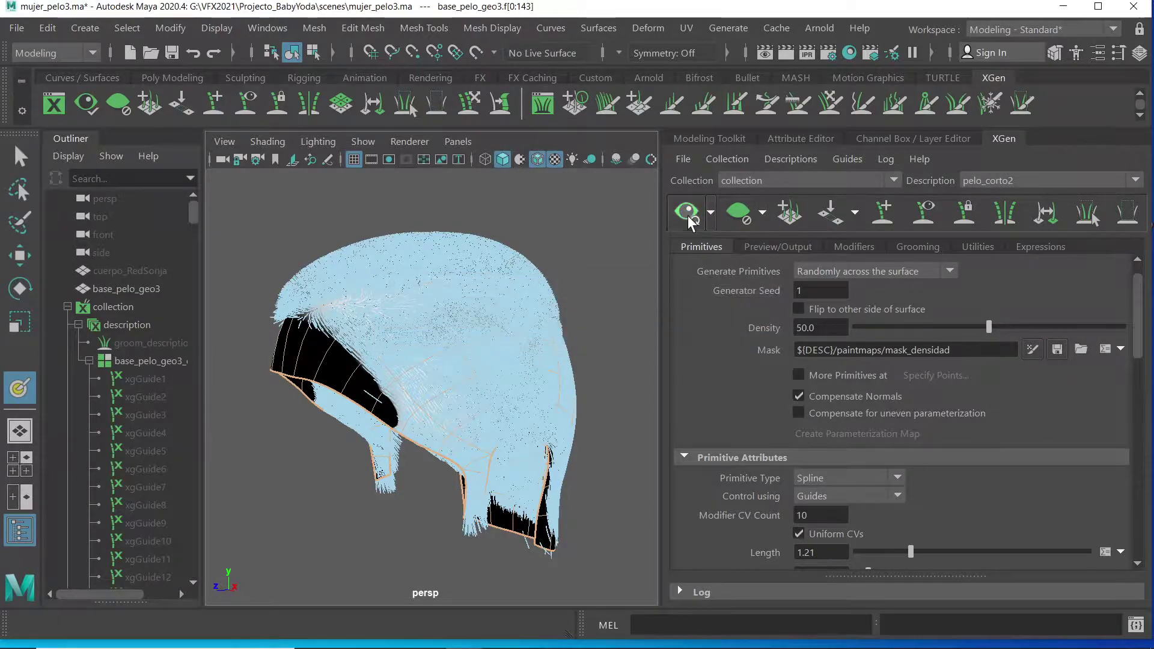
left_click(738, 213)
mouse_move(532, 316)
left_mouse_down("alt")
mouse_move(565, 314)
mouse_move(515, 361)
mouse_move(533, 342)
left_mouse_up("alt")
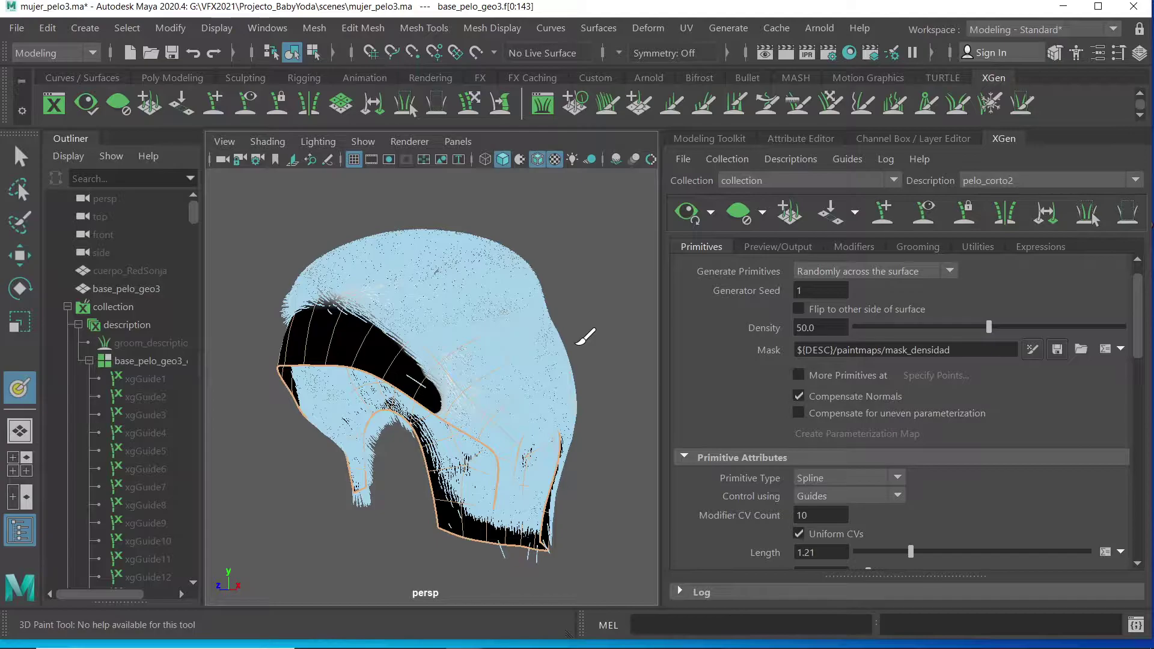
left_click_drag(585, 336, 575, 322, "alt")
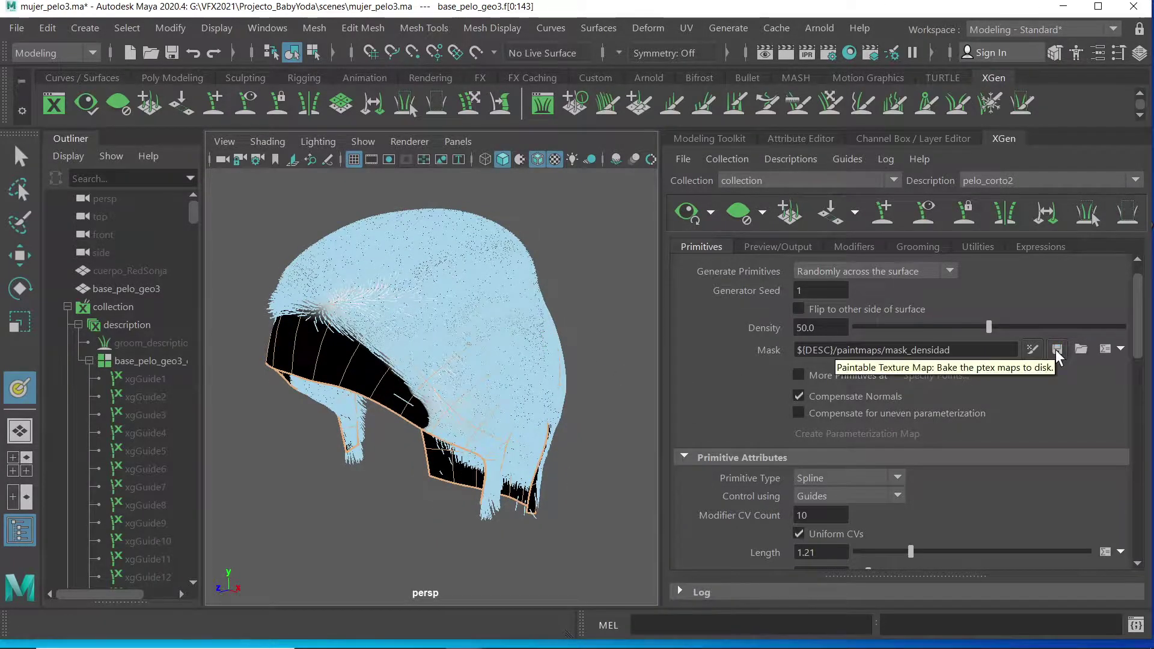
left_click(694, 222)
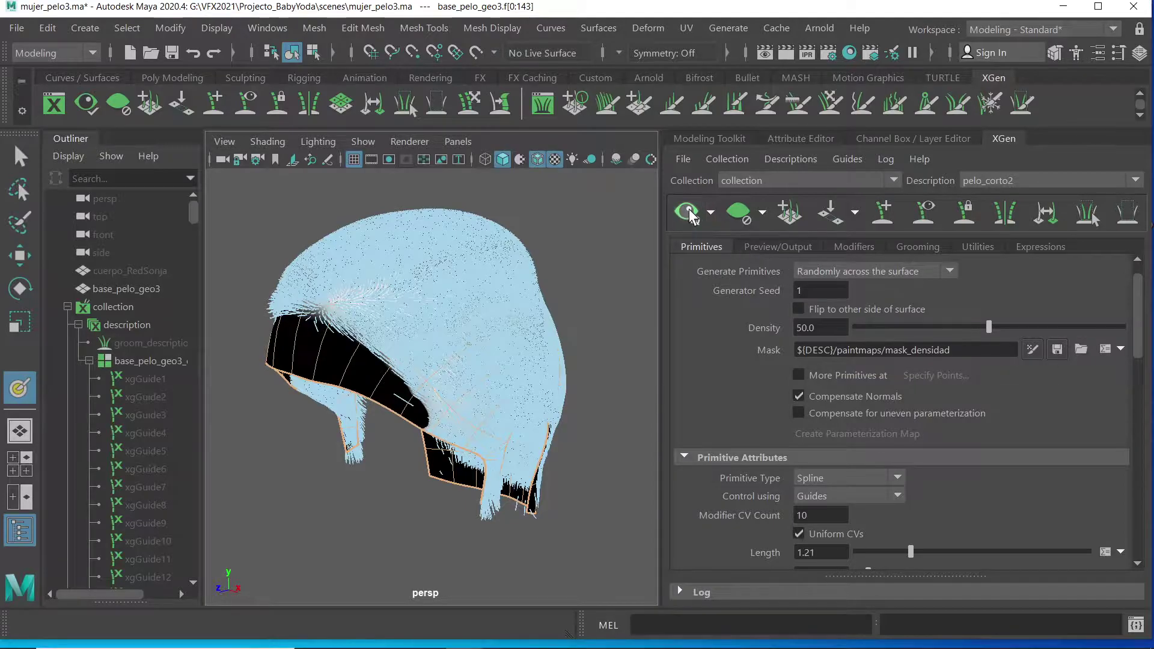
Turn on textured shading in the viewport and bake the mask_densidad paint map to disk.
mouse_move(580, 298)
left_mouse_down("alt")
mouse_move(592, 301)
mouse_move(518, 283)
mouse_move(511, 250)
mouse_move(574, 301)
left_mouse_up("alt")
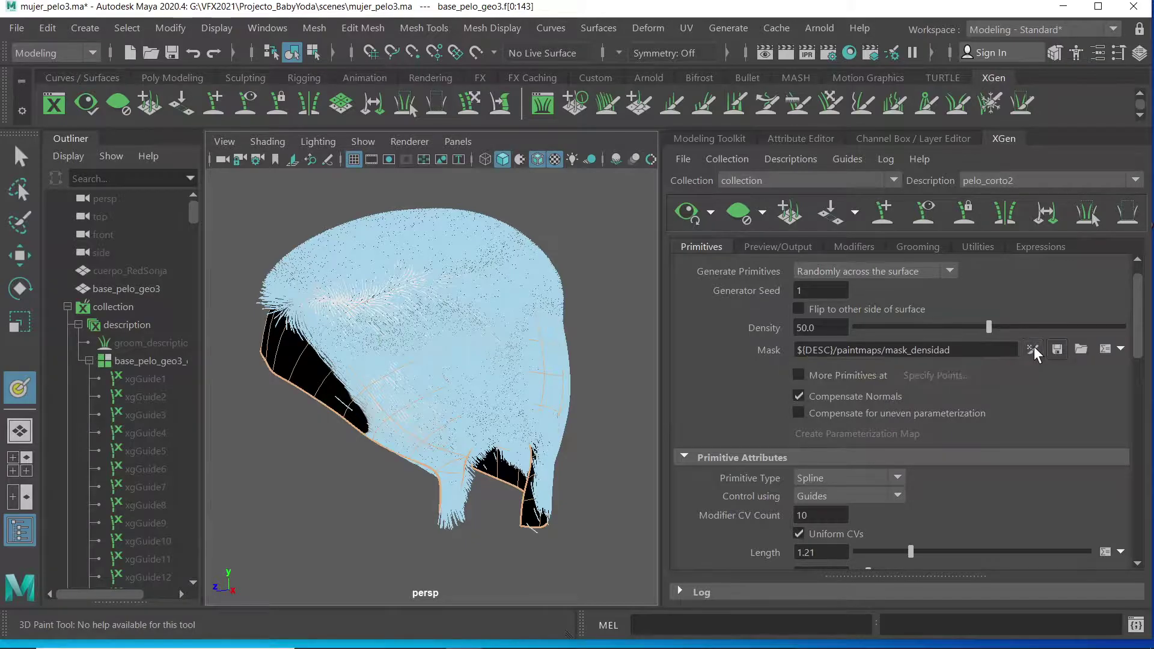
key("6")
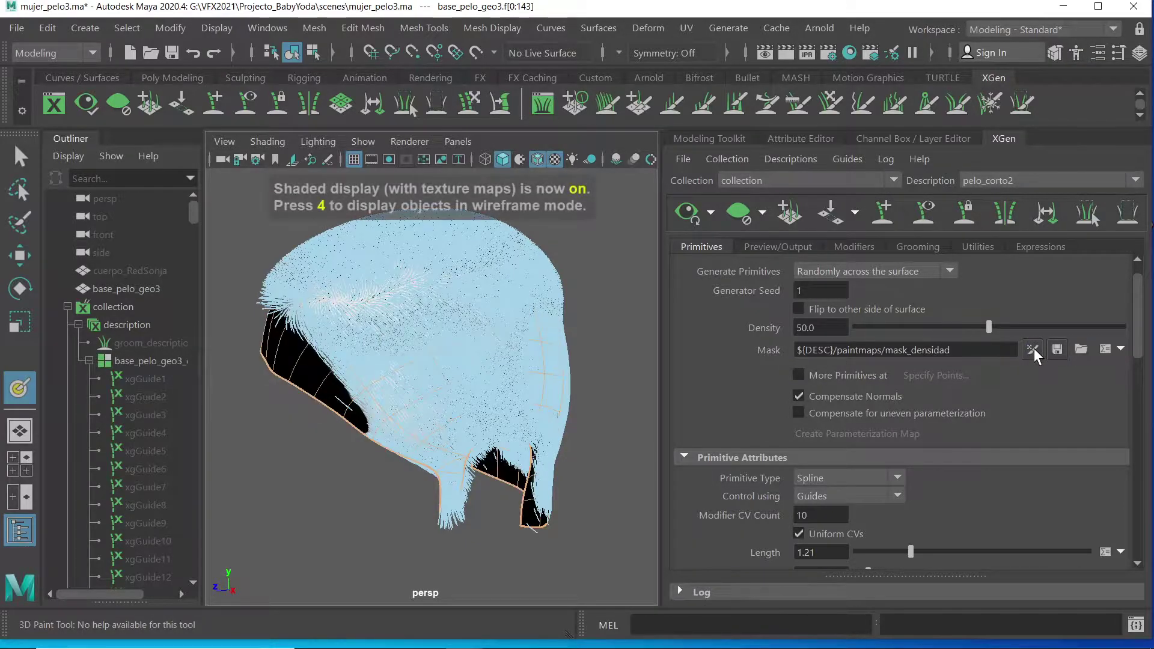
left_click(1056, 351)
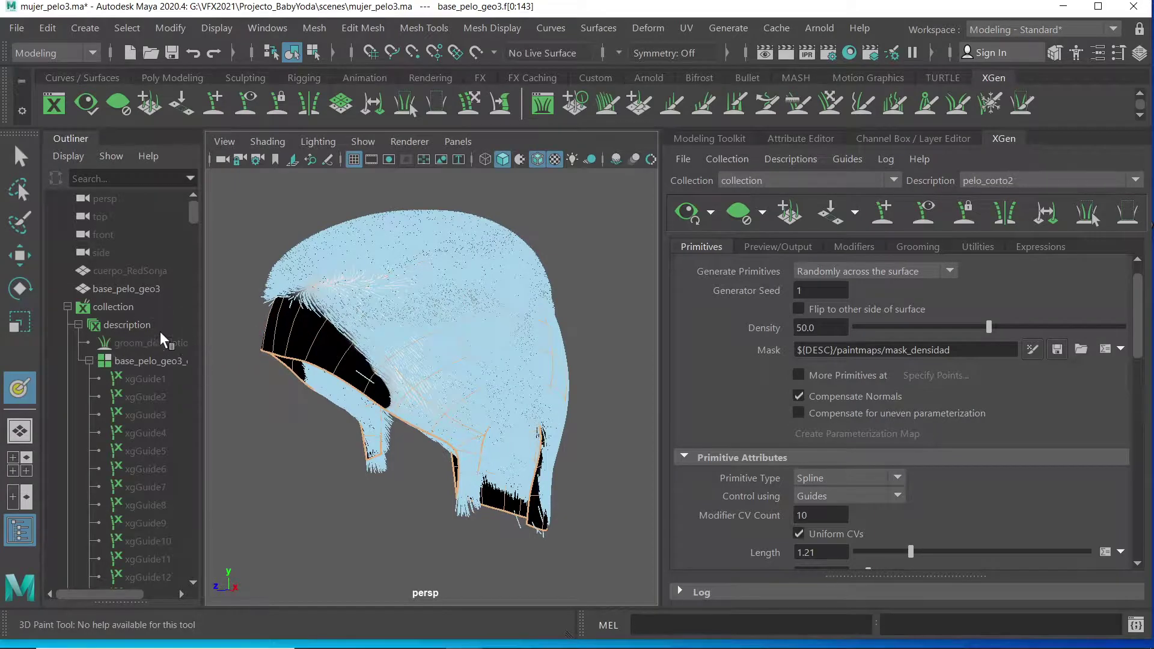
Select the base_pelo_geo3 patch under pelo_corto2 in the Outliner and update the hair preview.
left_click_drag(193, 211, 214, 382)
left_click(145, 452)
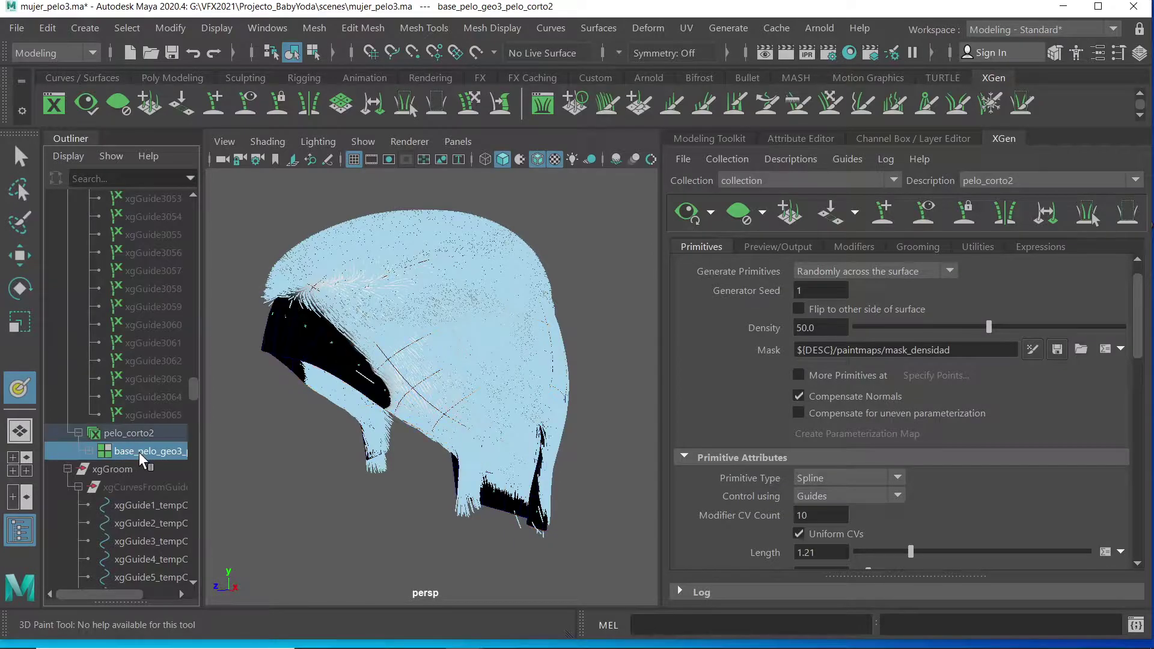
left_click(687, 213)
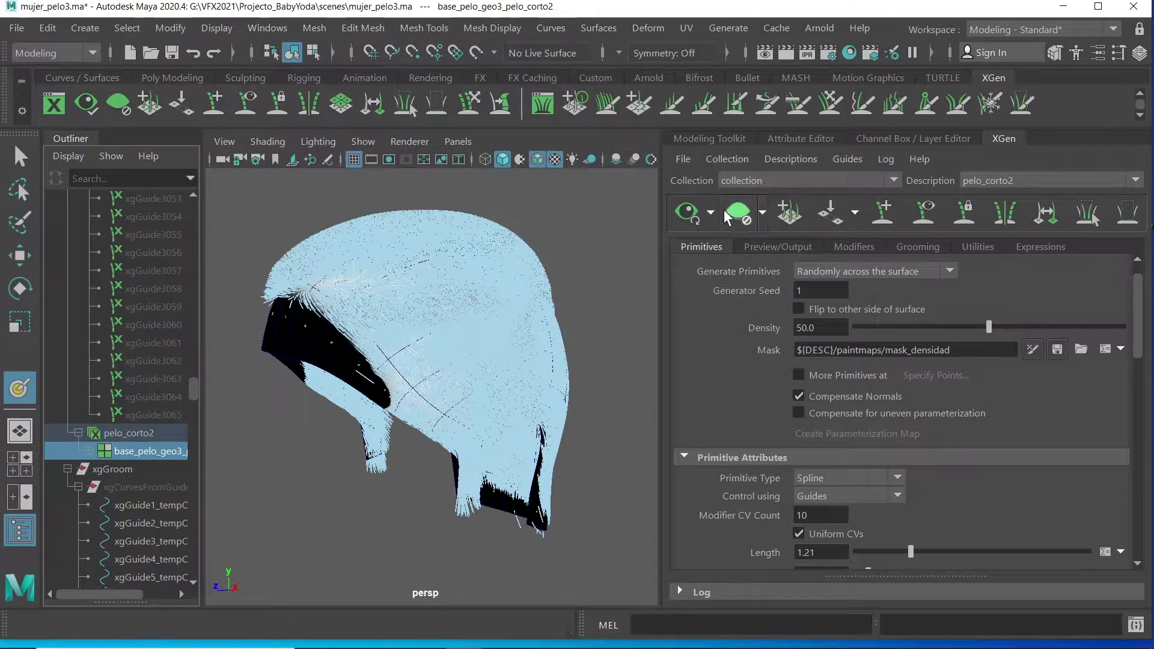
Set the pelo_corto2 hair density to 60 and update the preview.
double_click(816, 330)
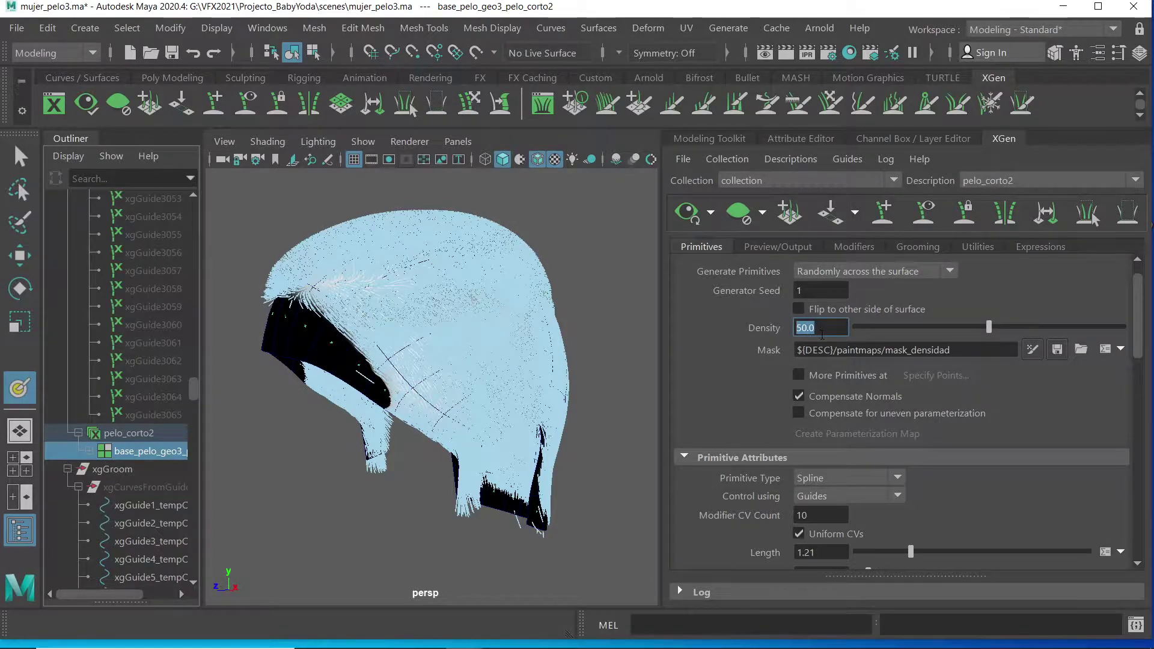
key("Return")
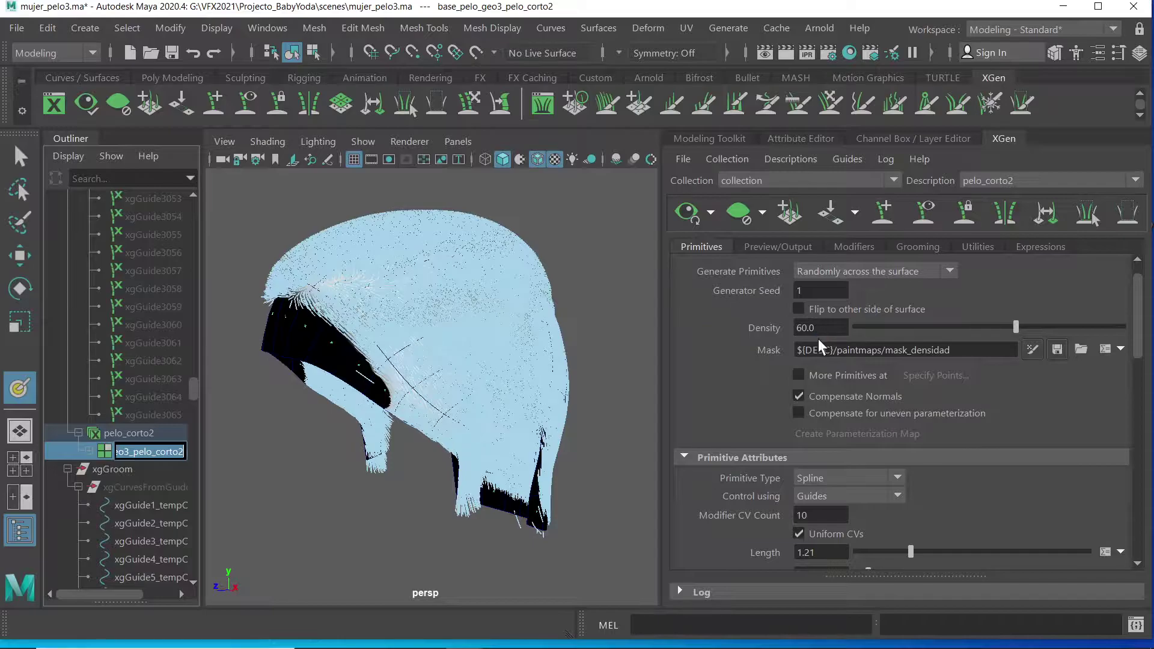
left_click(688, 214)
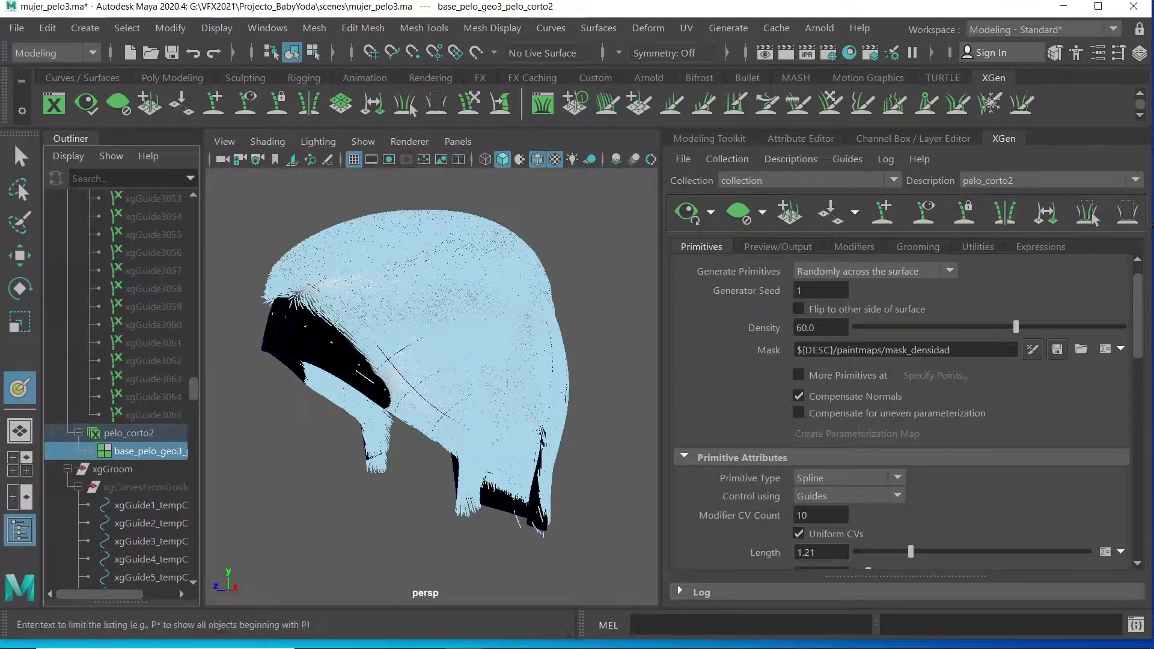
Switch from the 3D Paint Tool to the Select Tool, deselect the patch and examine the hairline up close.
left_click(21, 159)
left_click_drag(630, 285, 517, 367, "alt")
right_click_drag(394, 440, 580, 395, "alt")
left_click_drag(580, 395, 379, 424, "alt")
left_click(366, 422)
left_click(360, 436)
left_click_drag(367, 448, 417, 458, "alt")
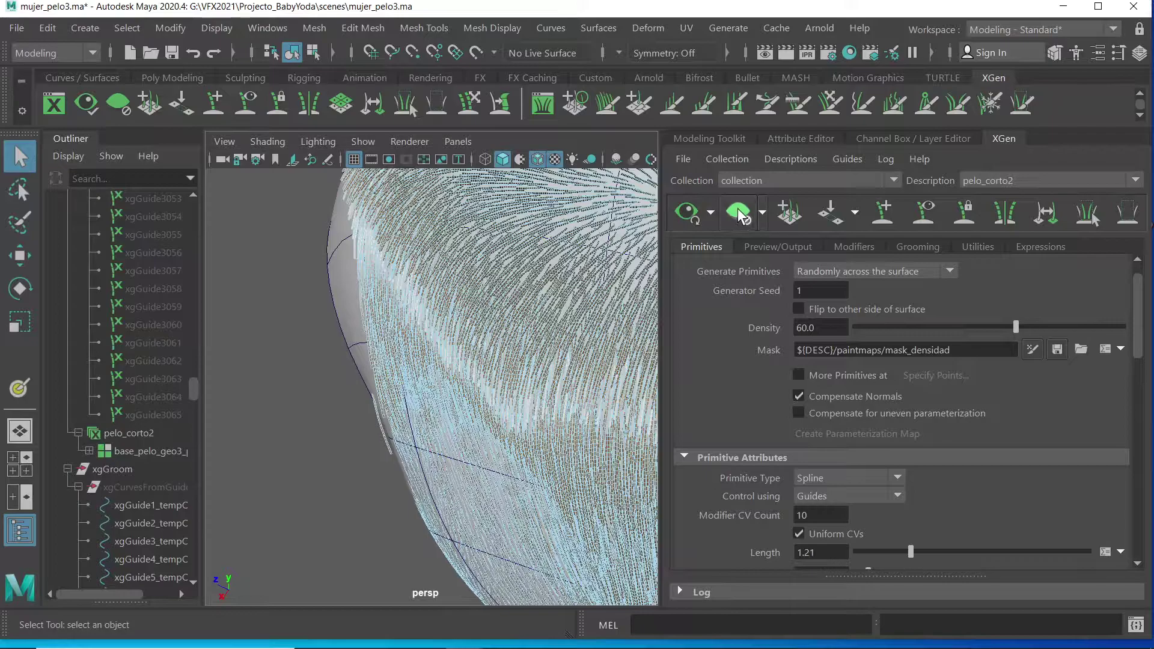
Clear the hair preview and regenerate it for the close-up of the hairline.
left_click(739, 213)
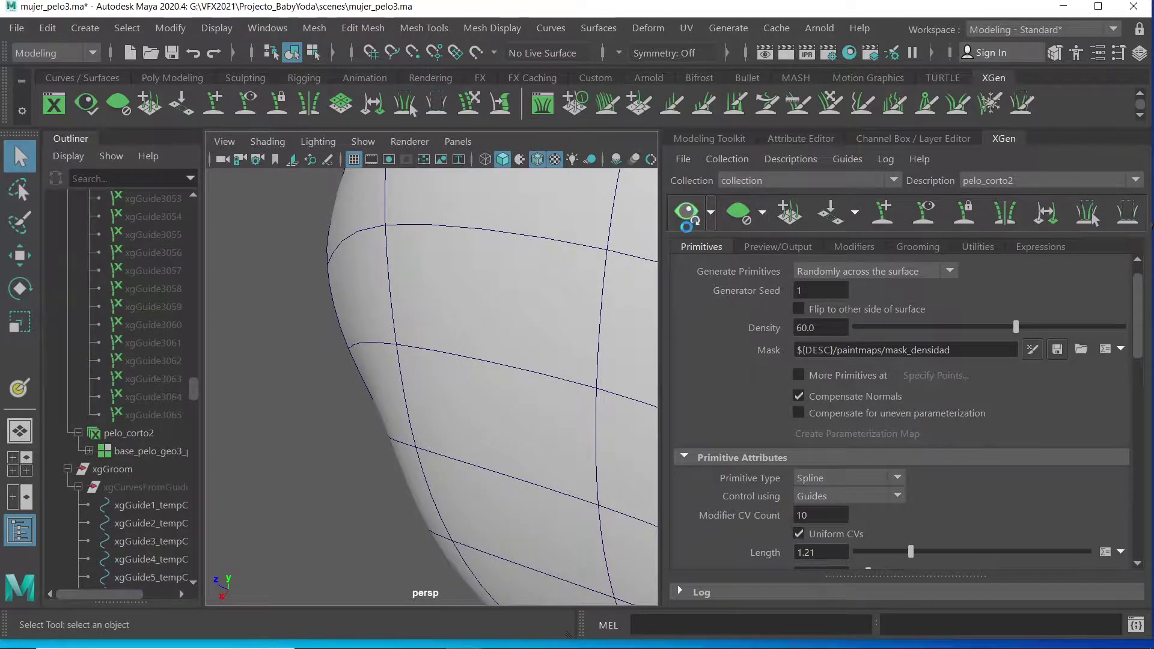
left_click(687, 214)
left_click_drag(392, 446, 386, 443, "alt")
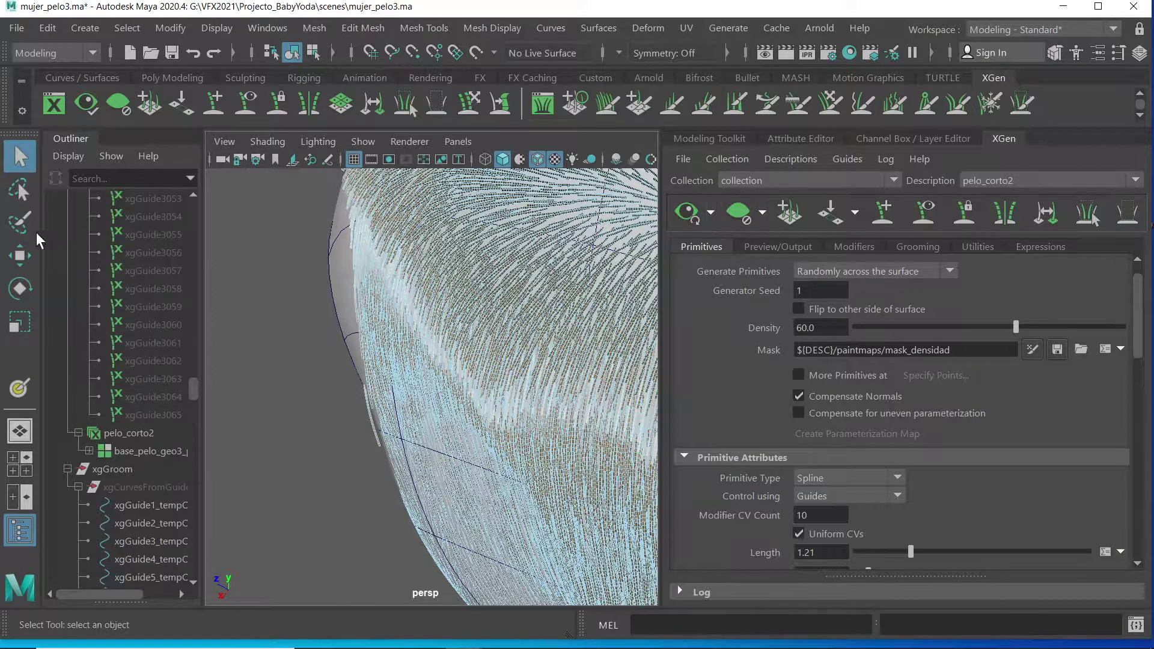
Select the base_pelo_geo3 scalp mesh and examine the stray hairs along its front edge.
left_click(363, 390)
scroll(464, 430, "up", 5)
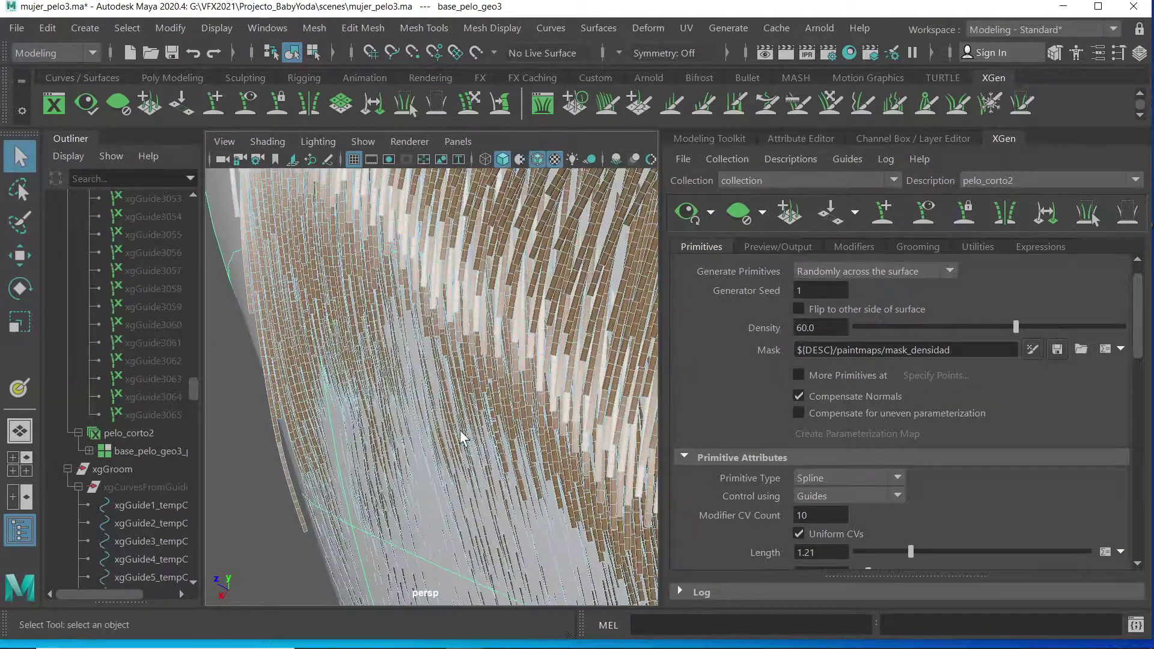
scroll(490, 422, "up", 8)
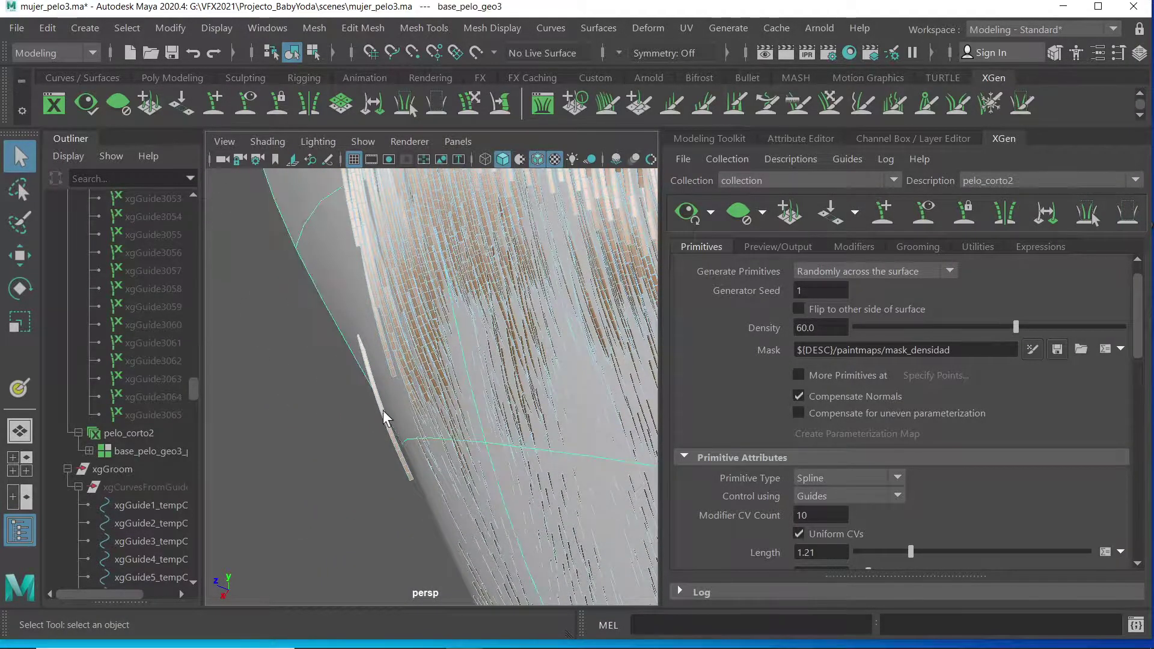
left_click_drag(387, 464, 432, 419, "alt")
right_click_drag(432, 419, 529, 399, "alt")
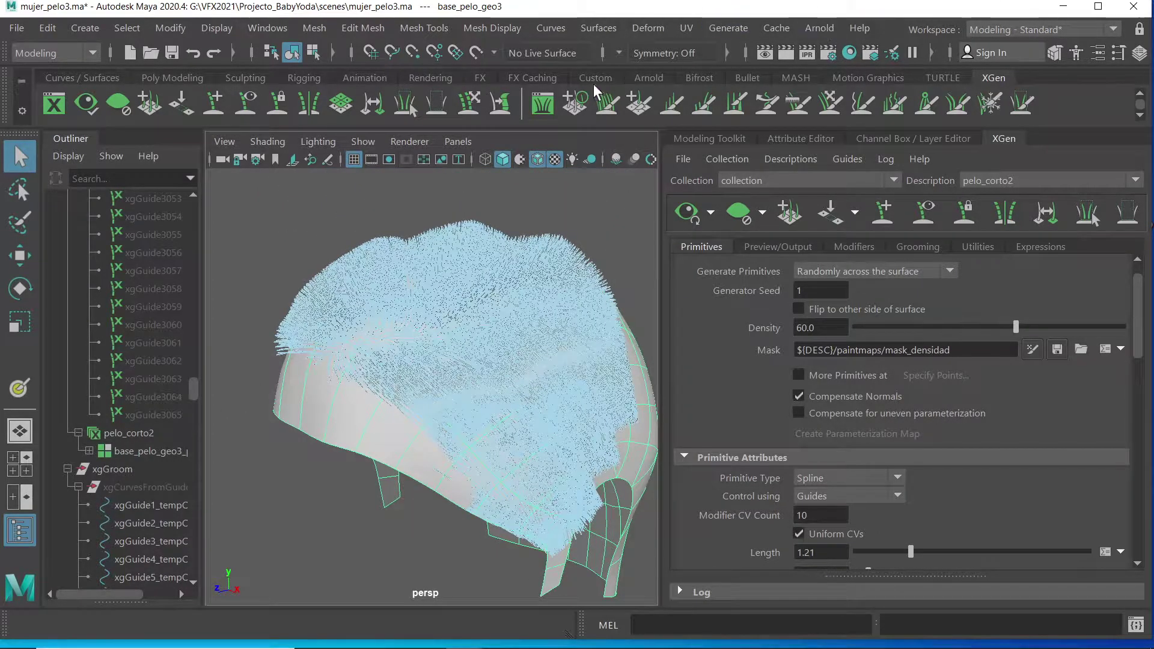
Add an Arnold Skydome Light to the scene and start an Arnold render.
left_click(814, 27)
mouse_move(874, 135)
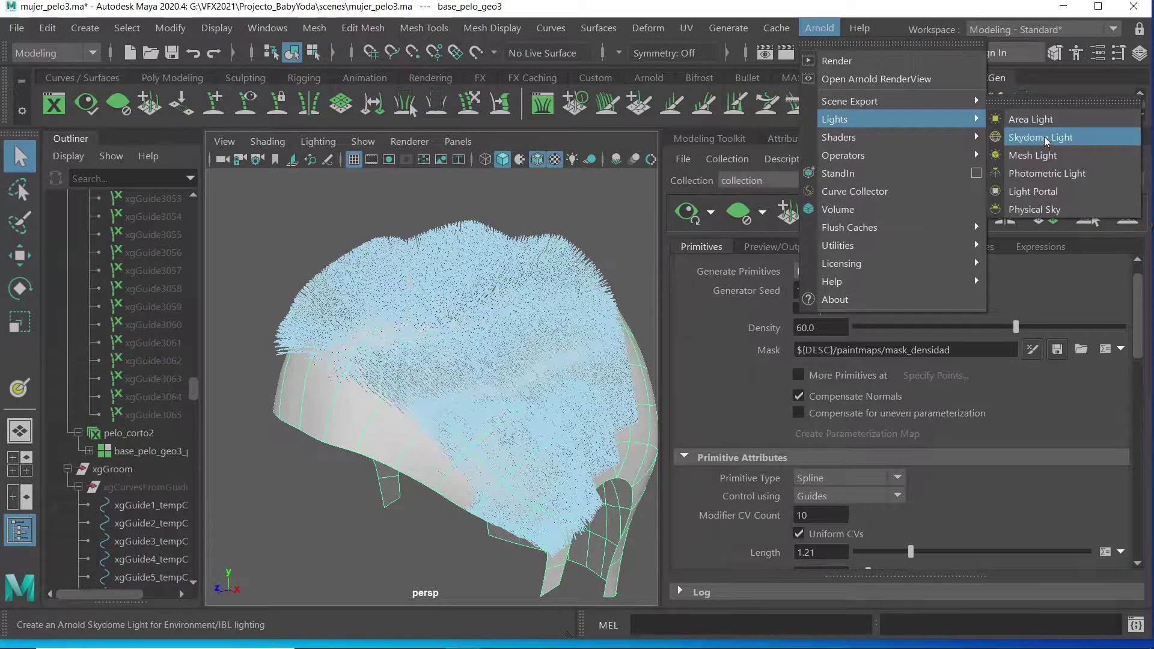
left_click(1046, 140)
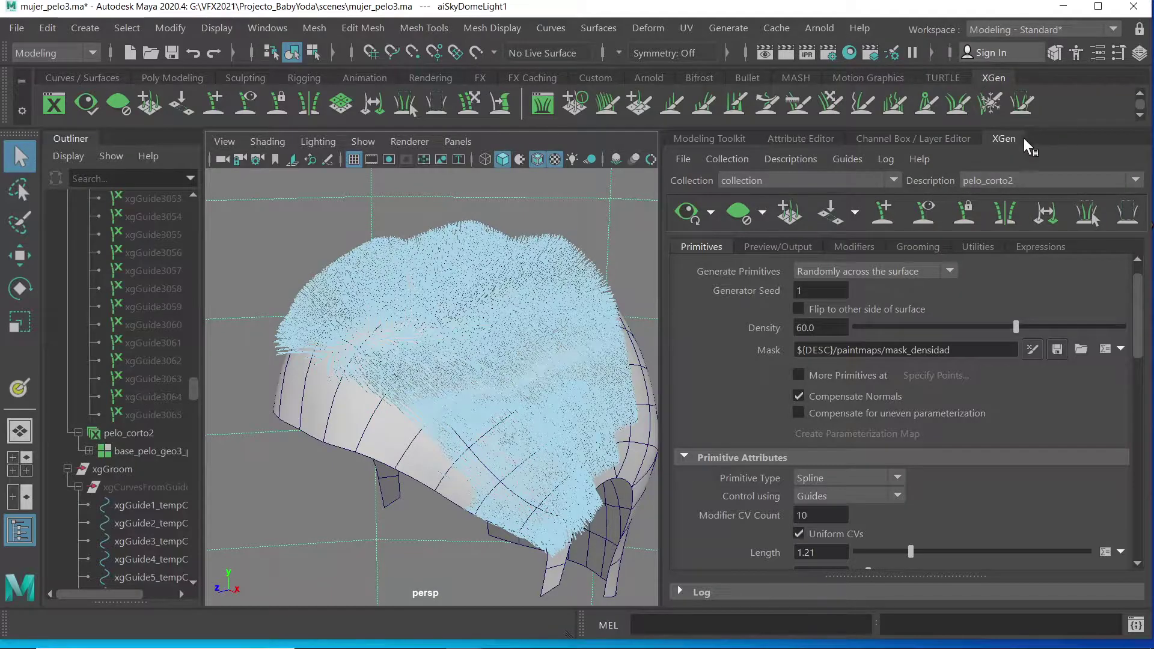
left_click(822, 30)
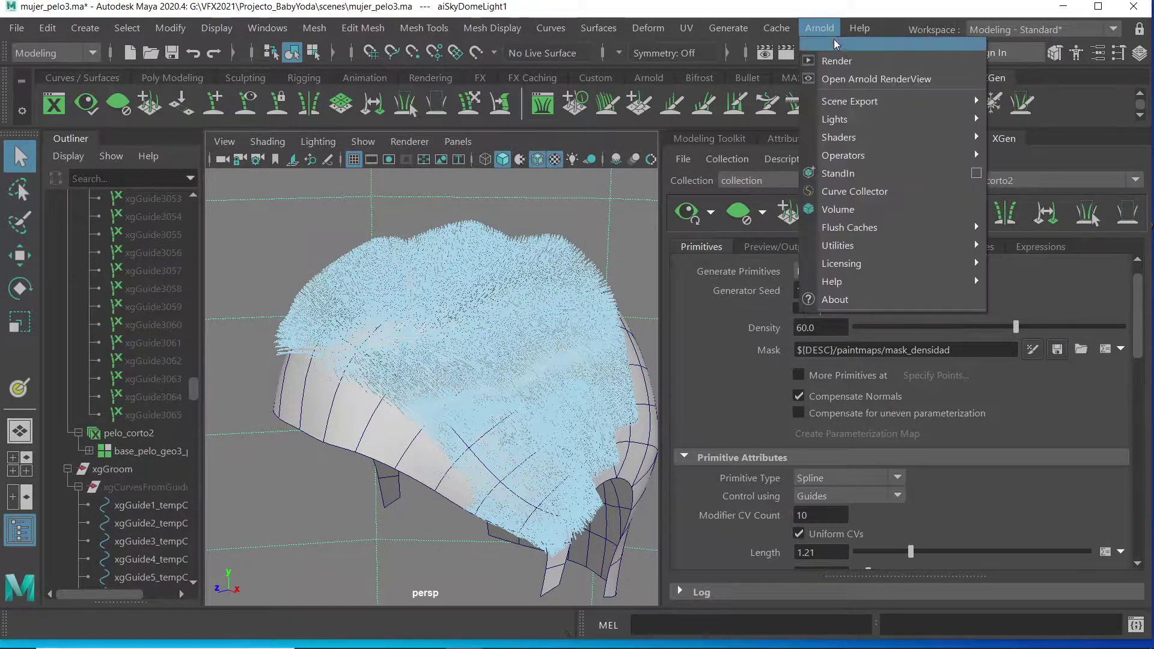
left_click(838, 61)
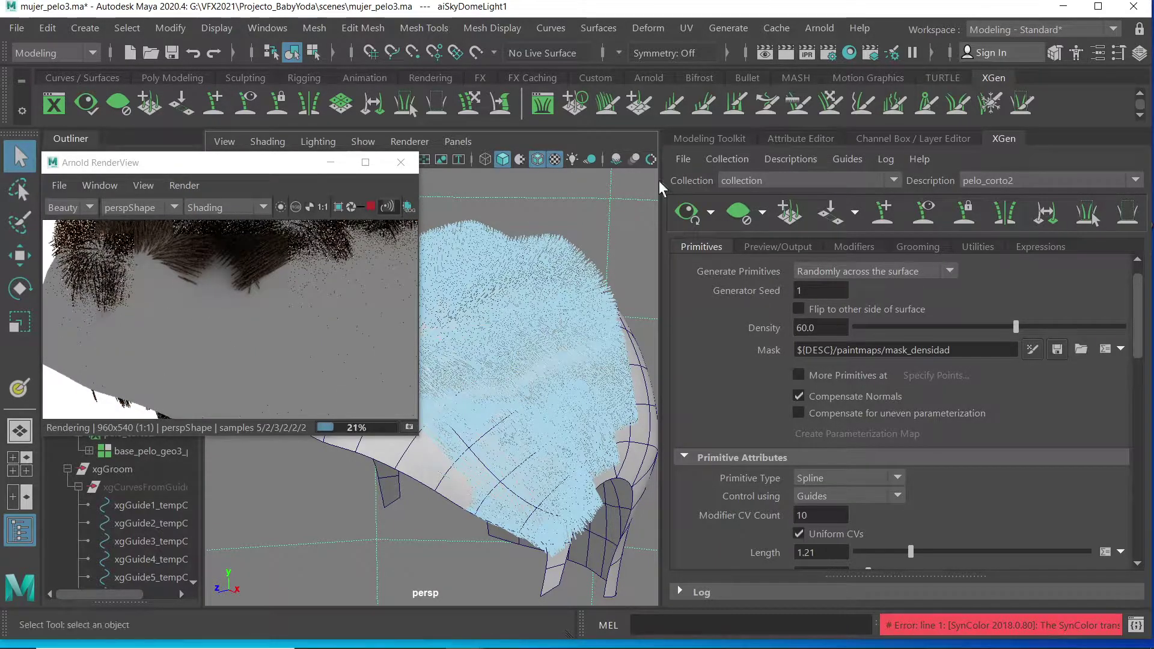
Update the XGen preview so the render uses the current hair, and examine the rendered hairline from several angles.
left_click(686, 211)
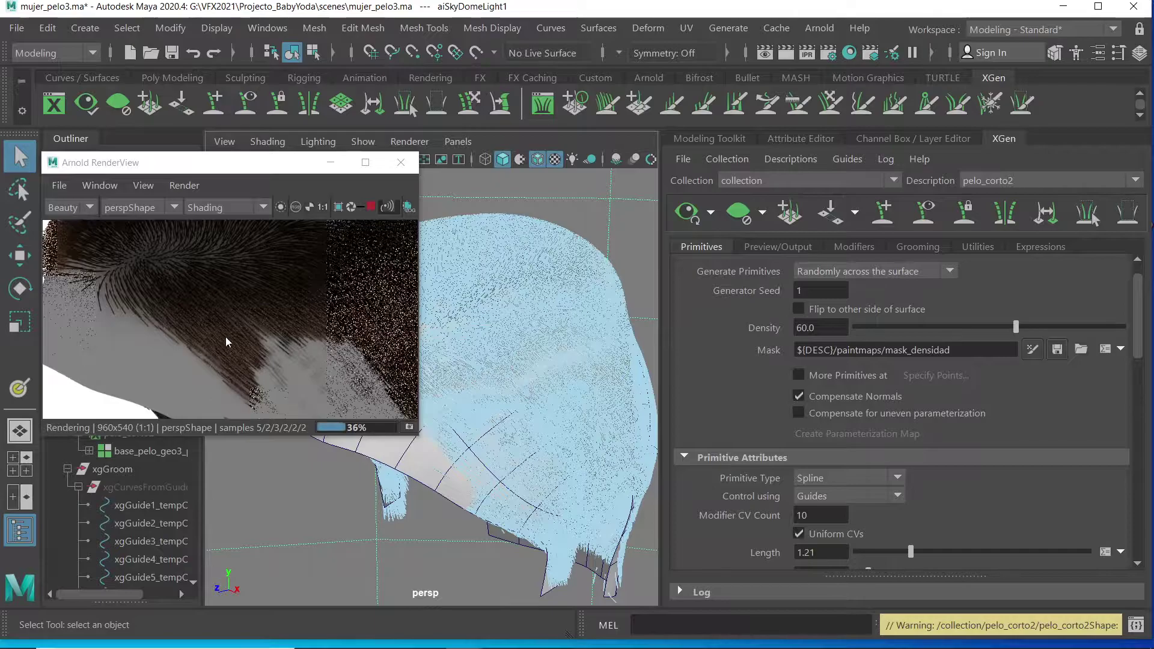
left_click_drag(224, 351, 221, 340, "alt")
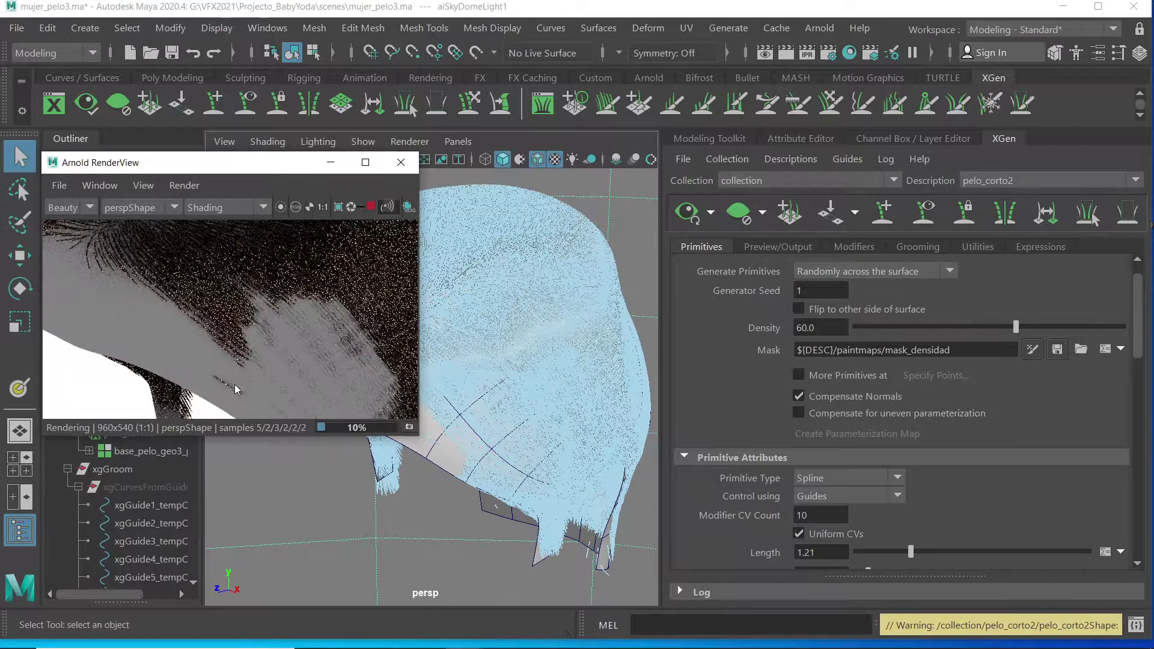
left_click_drag(324, 357, 157, 353, "alt")
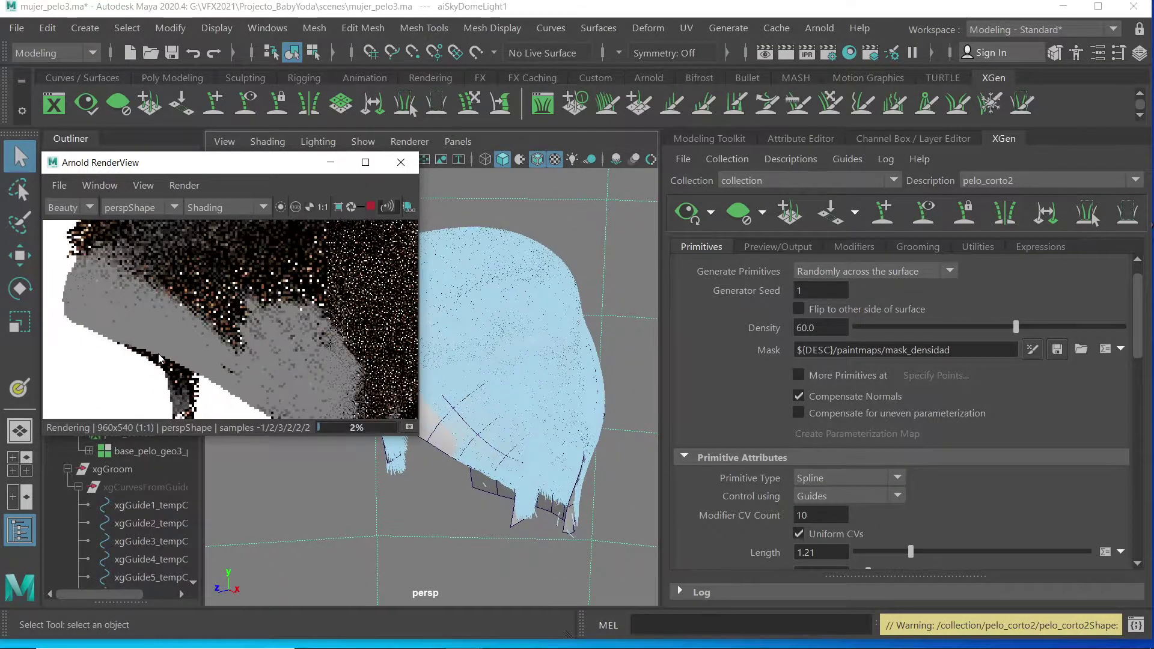
left_click_drag(264, 303, 321, 354, "alt")
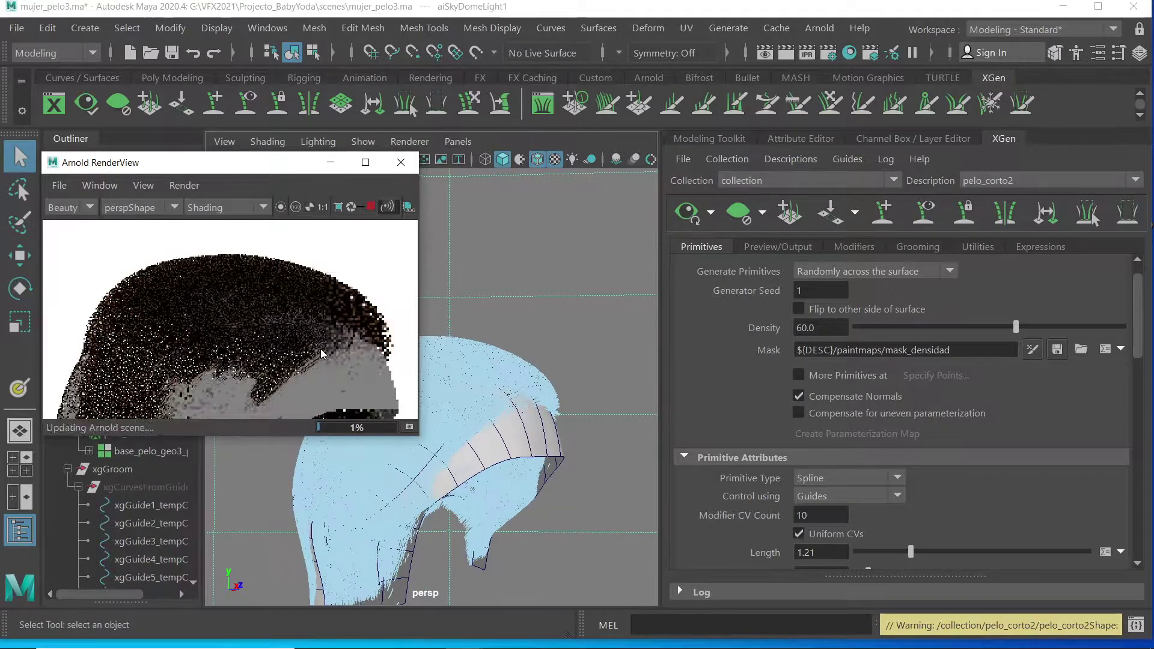
Hide the base_pelo_geo3 scalp mesh and check the rendered hair without it from different angles.
left_click(533, 457)
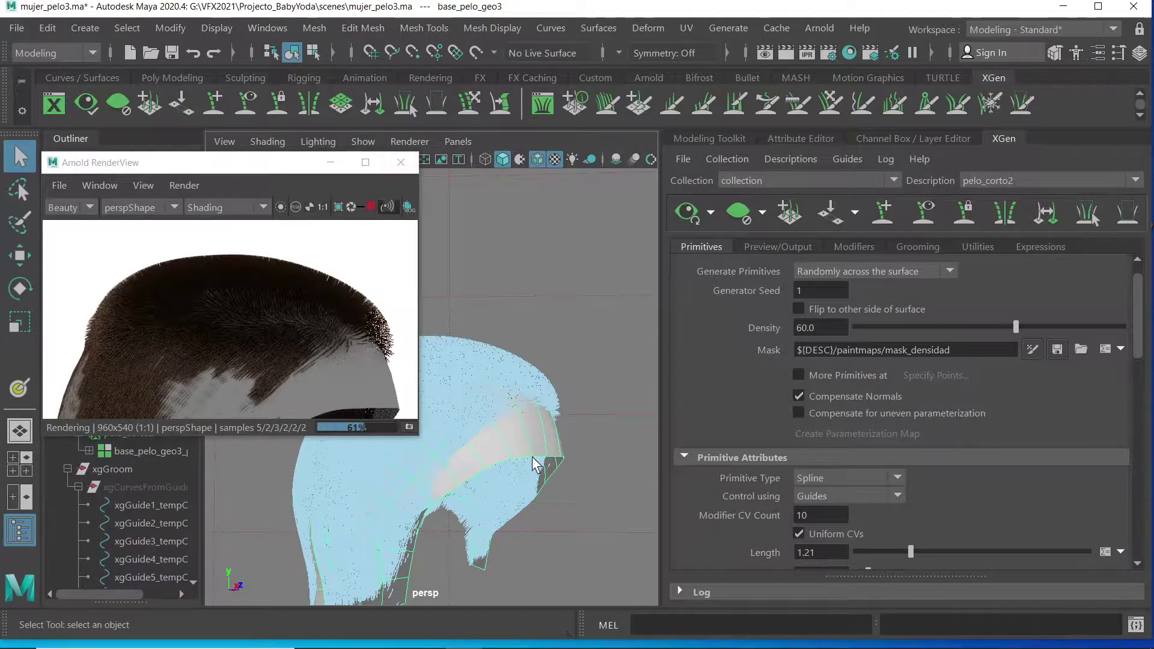
key("h")
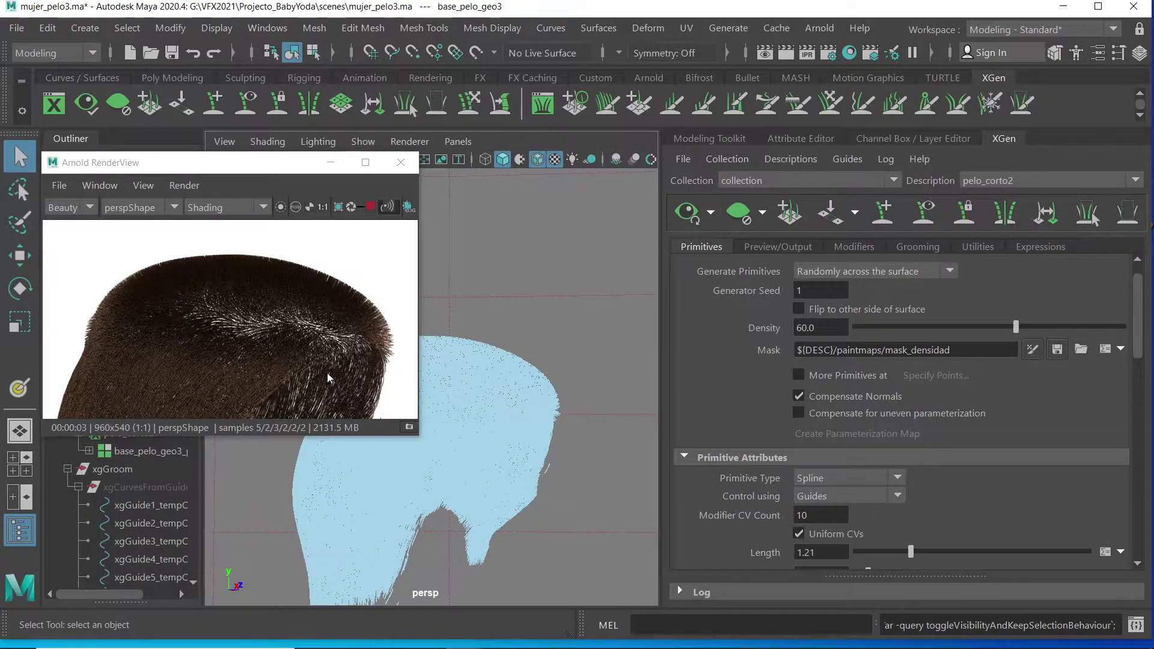
left_click_drag(335, 353, 228, 368, "alt")
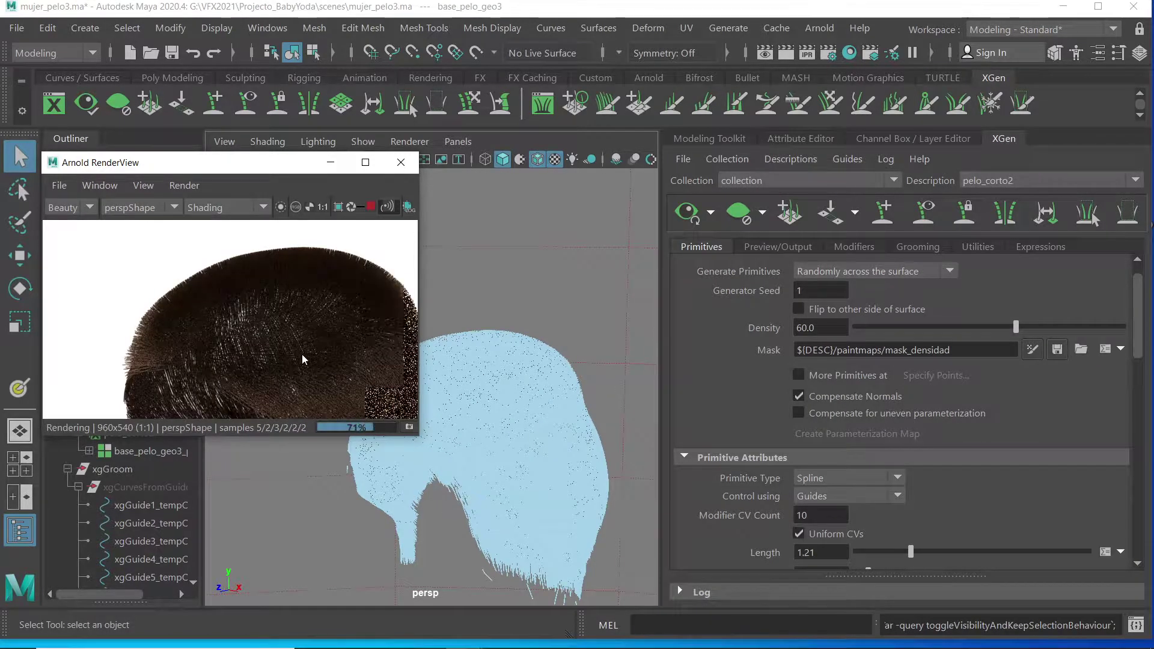
left_click_drag(302, 355, 280, 371, "alt")
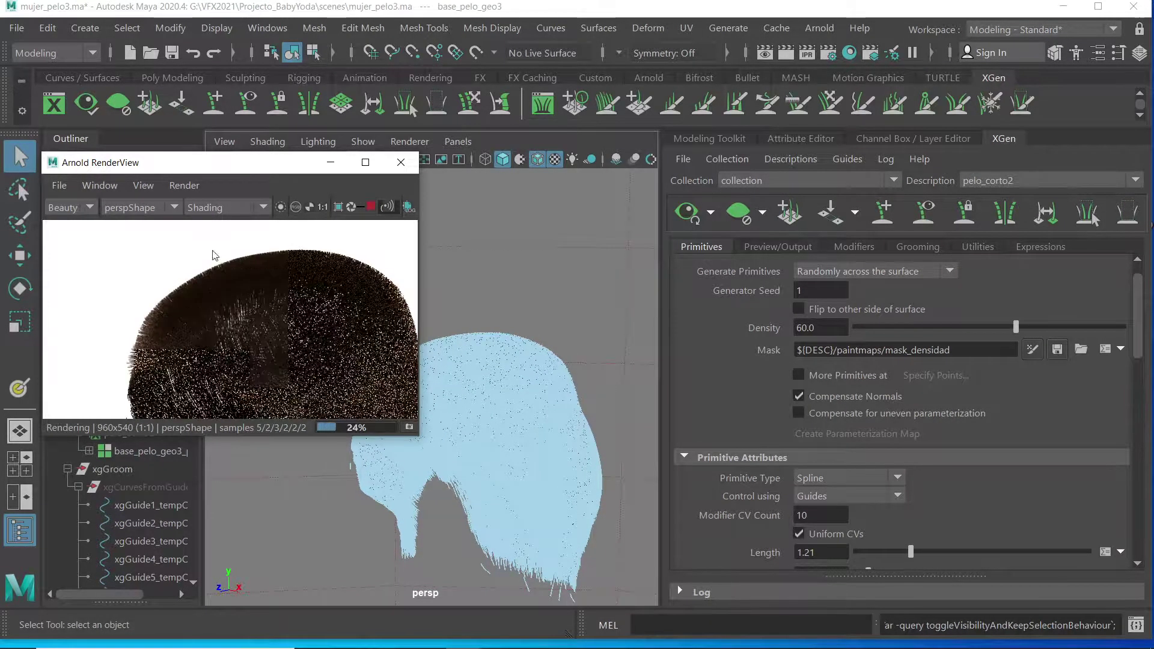
Move the Arnold RenderView clear of the Outliner and unhide the cuerpo_RedSonja body mesh.
left_click_drag(196, 172, 568, 223)
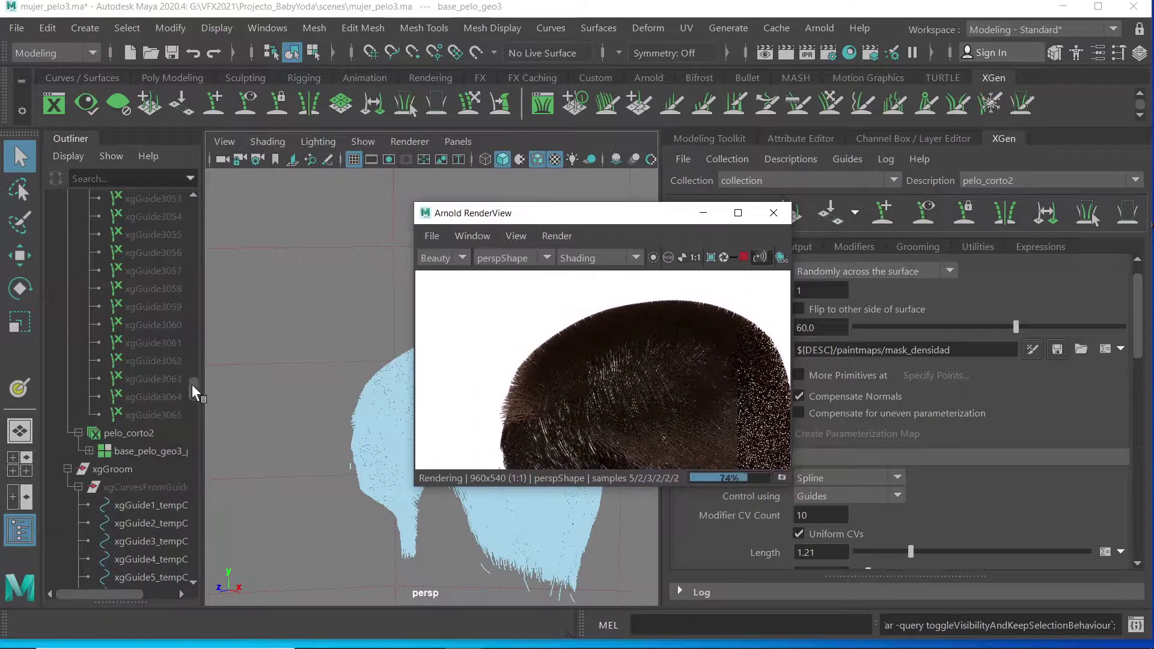
left_click_drag(195, 384, 187, 207)
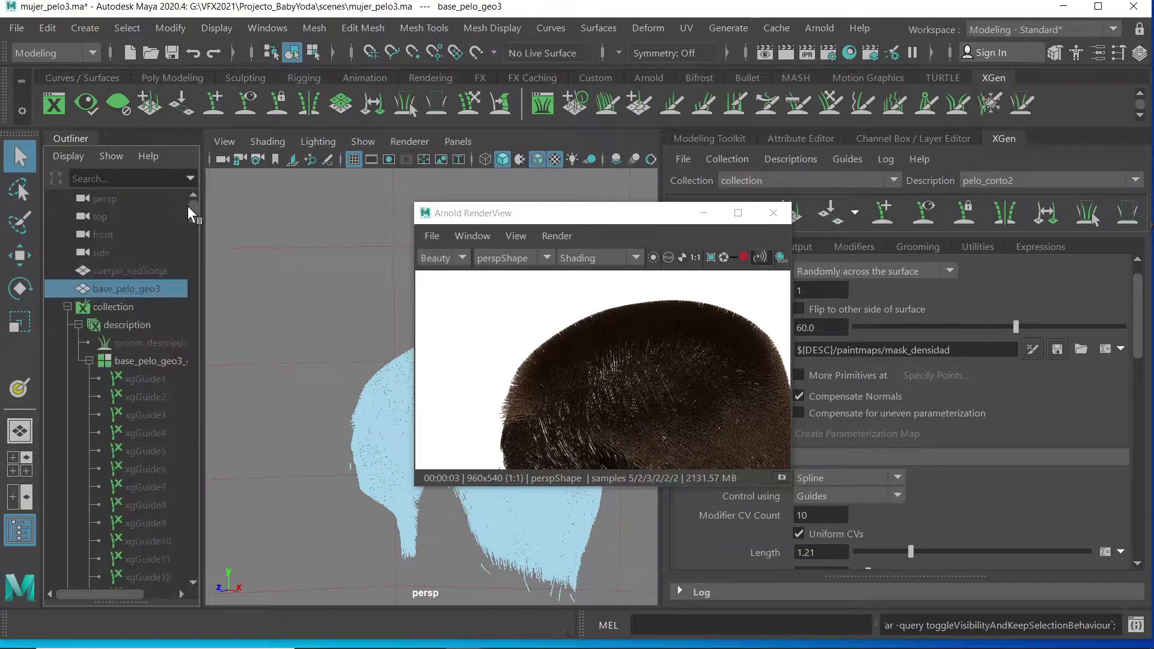
left_click(123, 271)
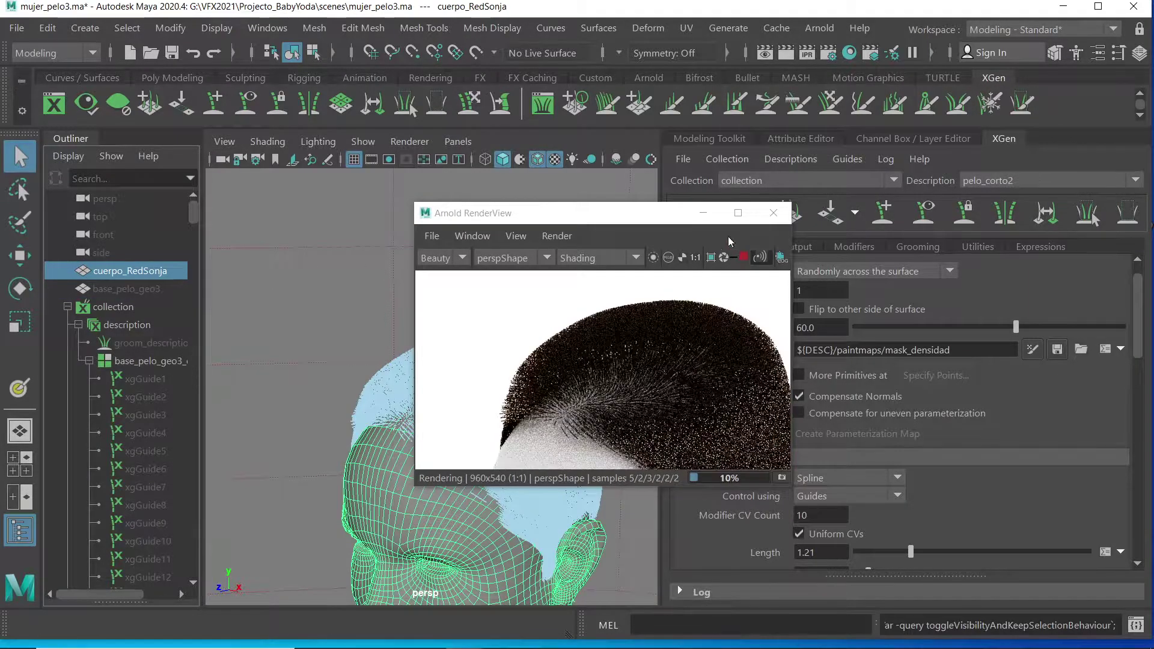
Examine the rendered short hair on the head from the side and close the Arnold RenderView.
left_click_drag(649, 217, 613, 138)
left_click(481, 458)
left_click_drag(481, 458, 529, 481, "alt")
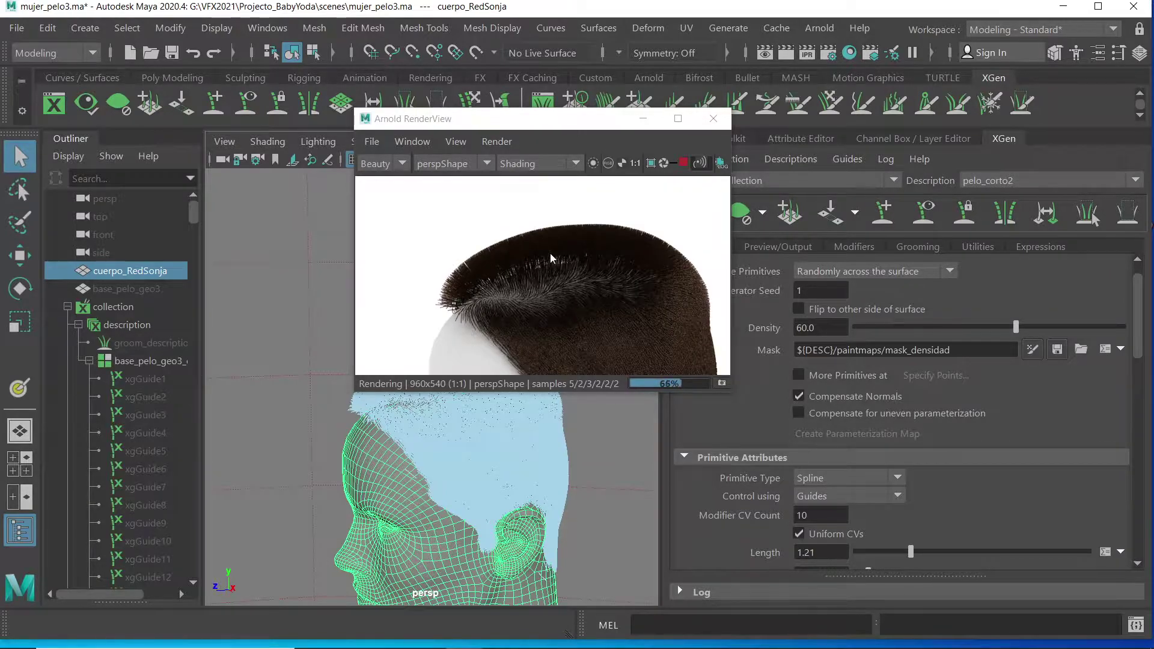
left_click(713, 119)
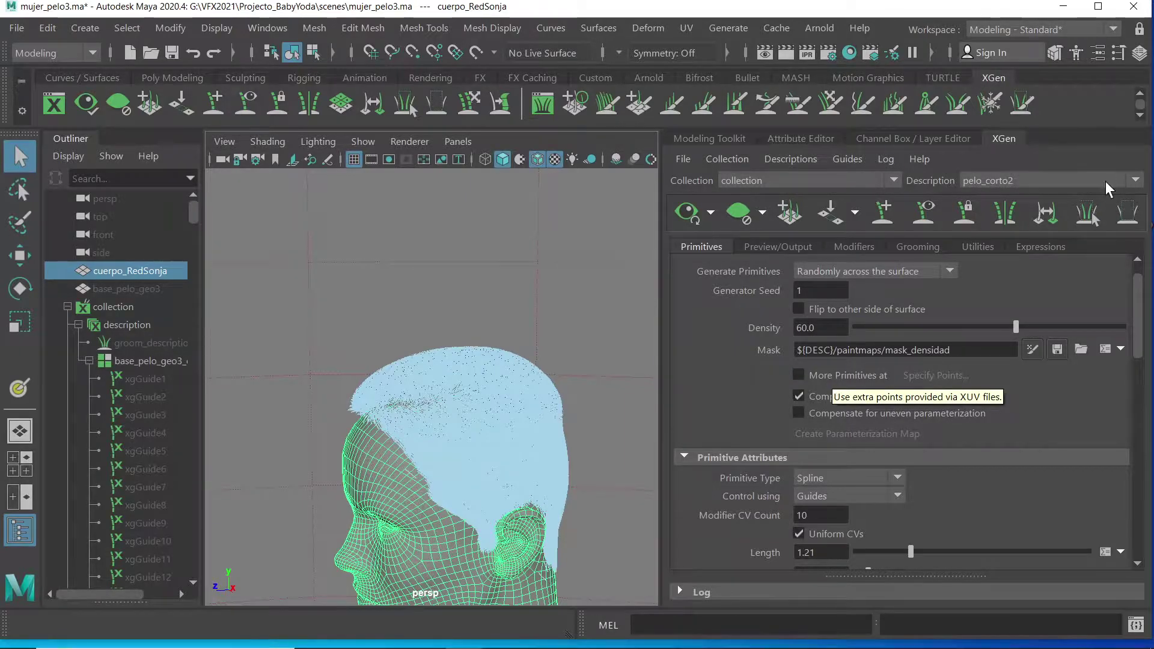
Set the primitive length of the pelo_corto2 description to 1.0 and inspect the shortened hair up close.
scroll(1140, 329, "down", 4)
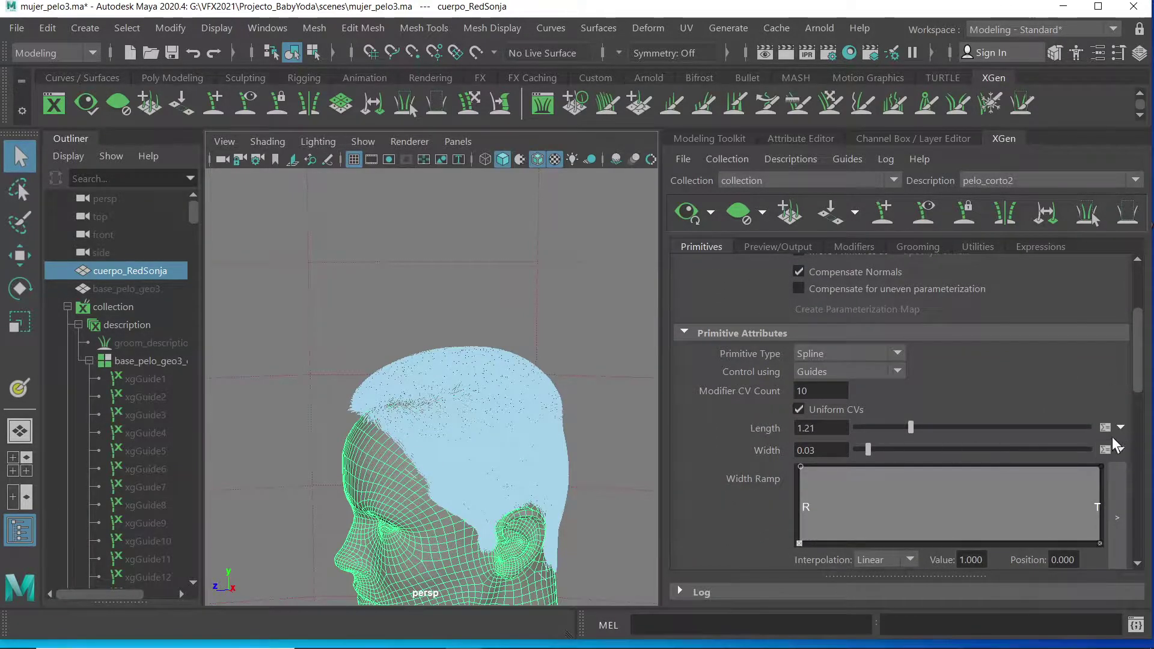
left_click(834, 431)
type("1.0")
key("Return")
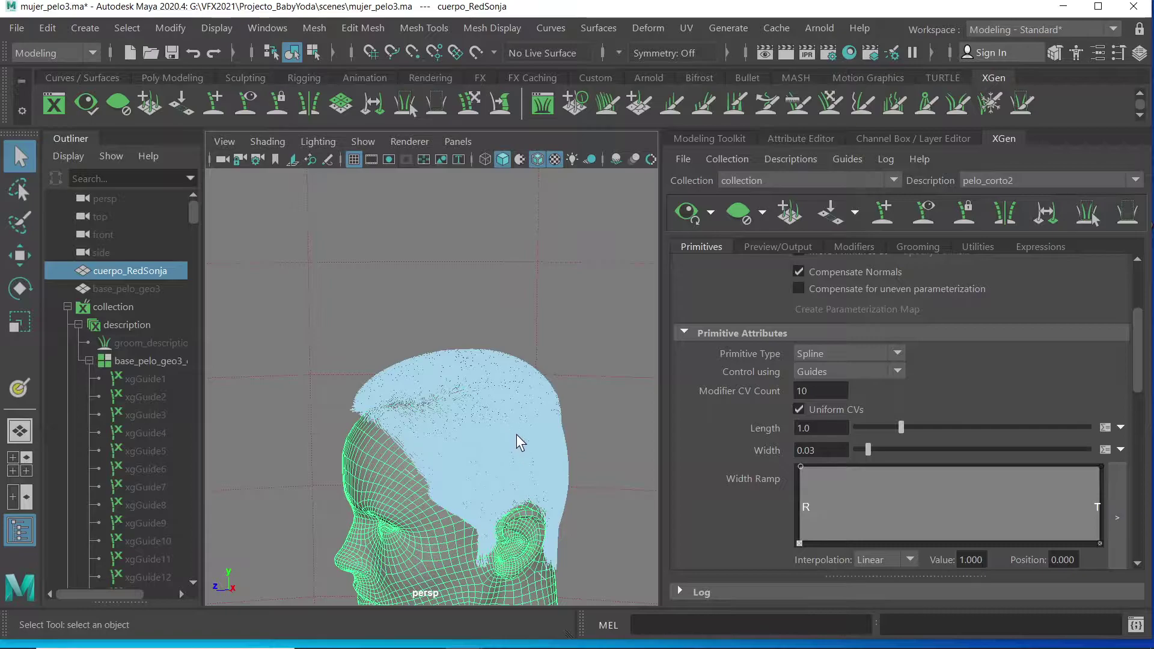
scroll(517, 430, "up", 6)
scroll(478, 318, "up", 1)
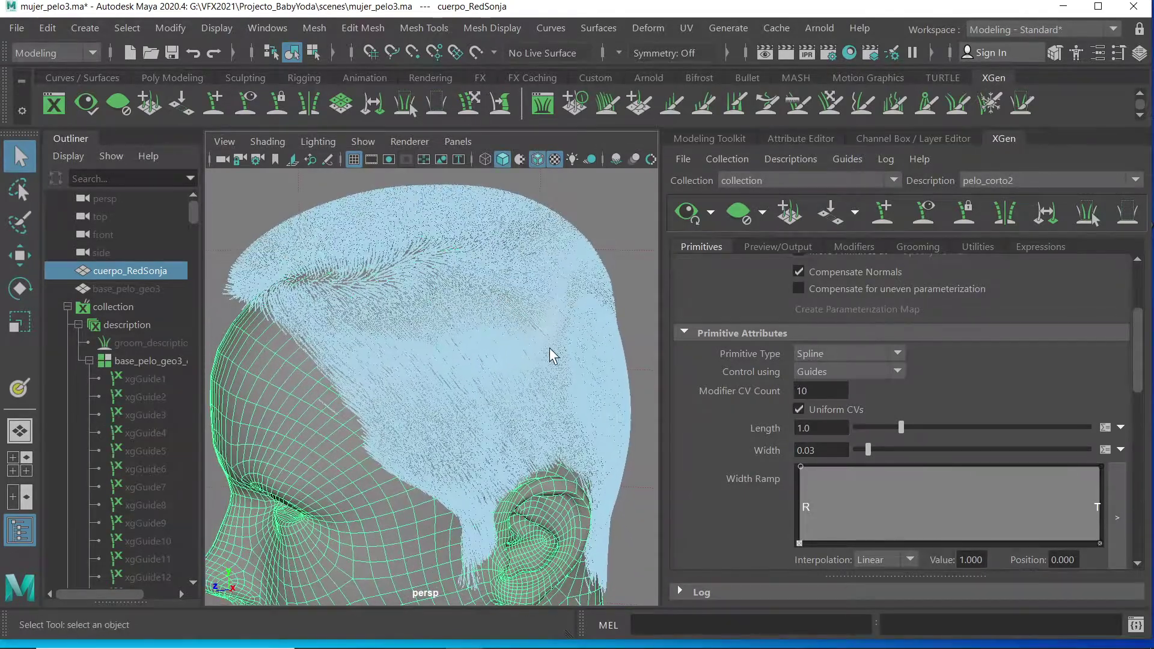
Create a white length map named length_mapa with resolution 50 for the Length attribute and bake it to disk.
left_click(1122, 429)
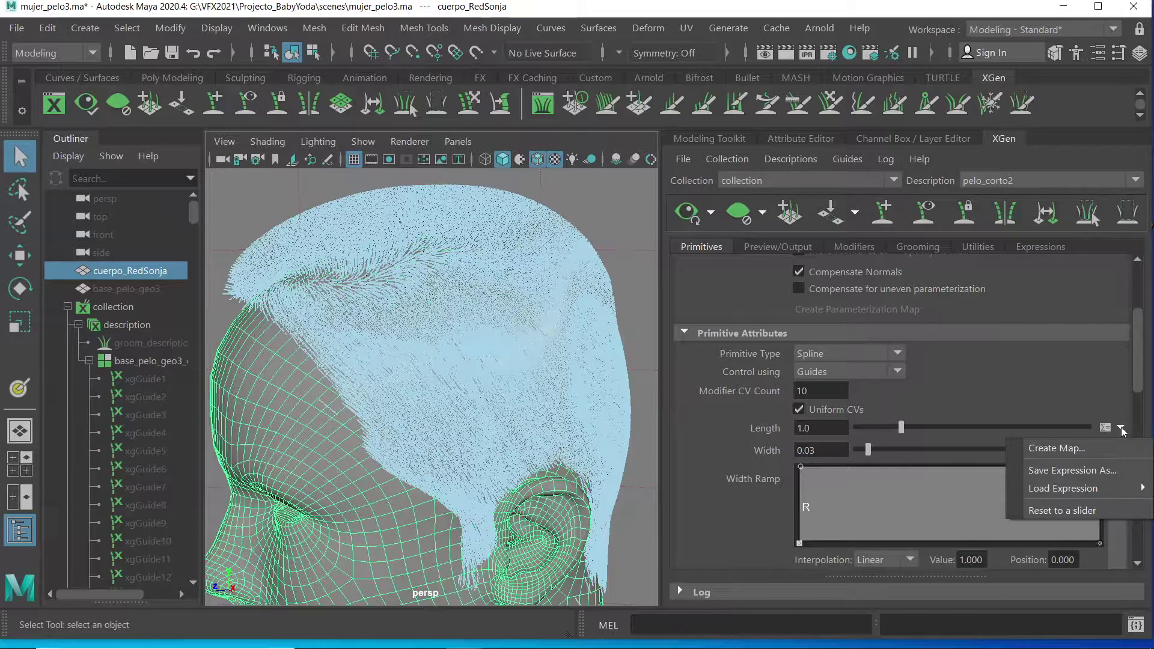
left_click(1077, 450)
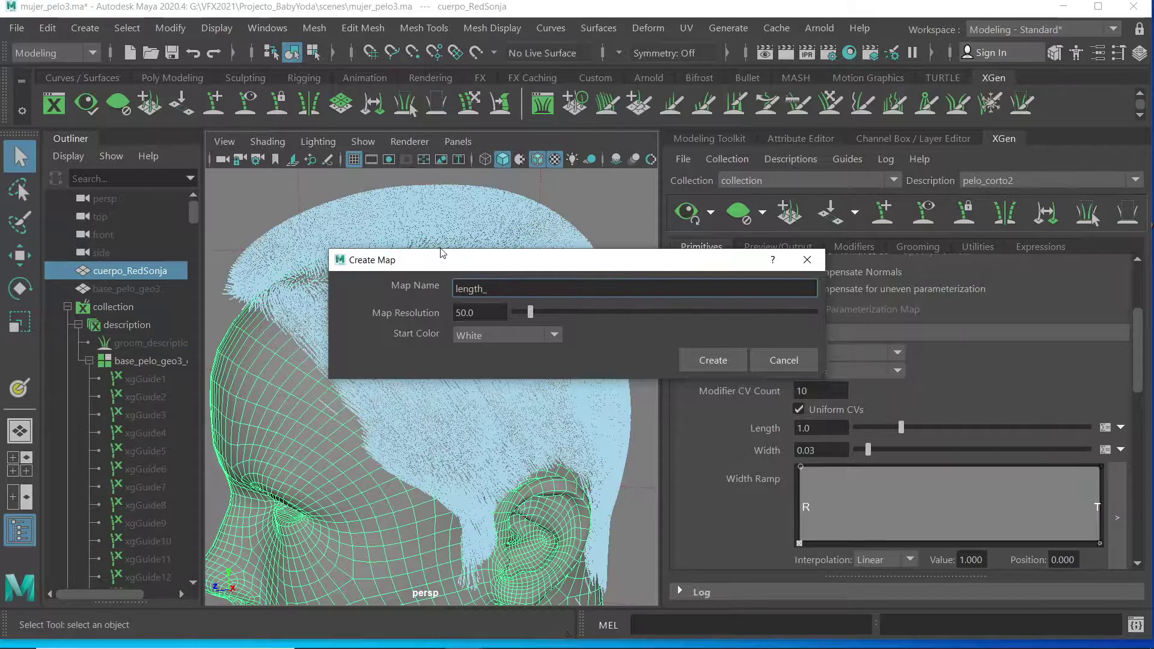
type("mapa")
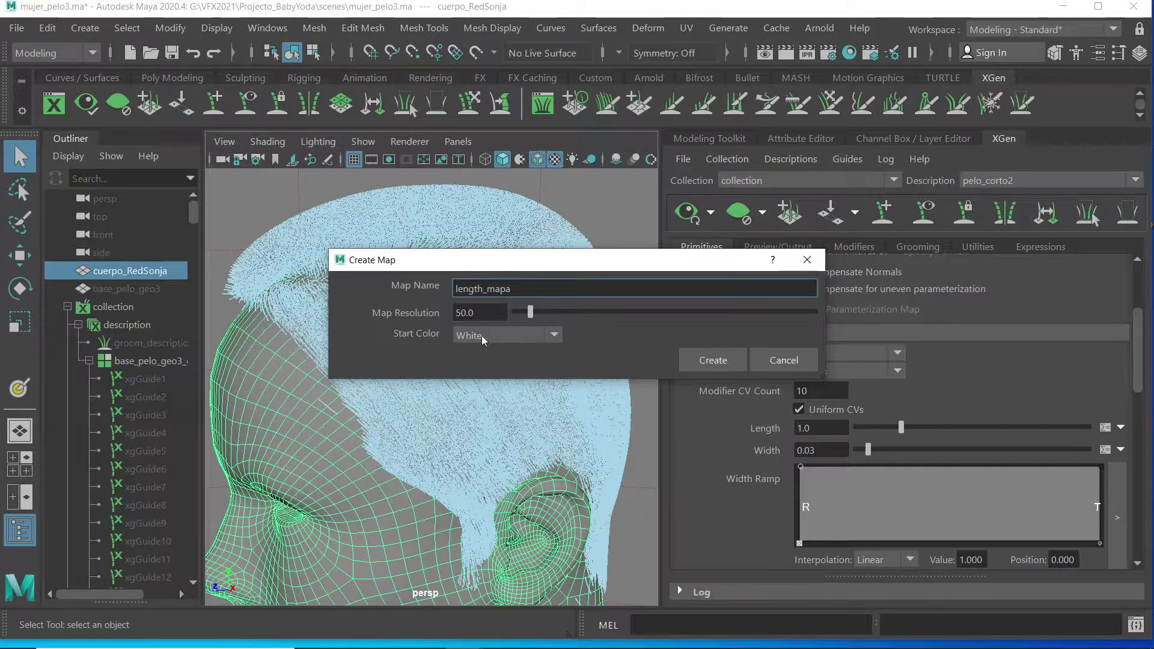
left_click(713, 360)
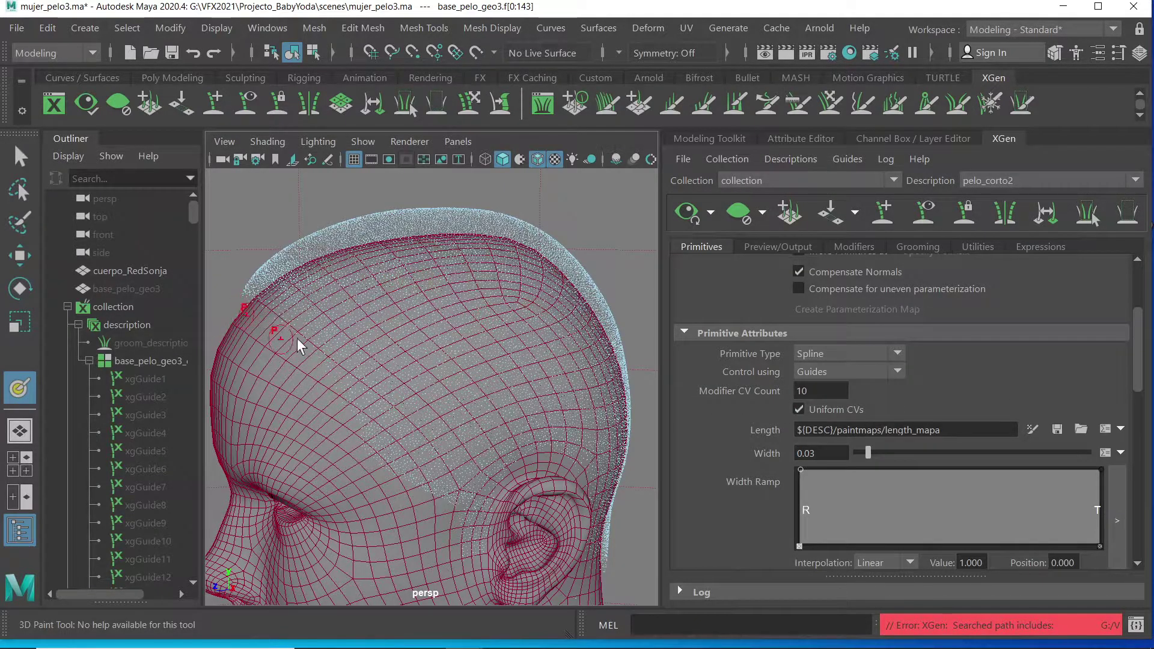
left_click(1034, 428)
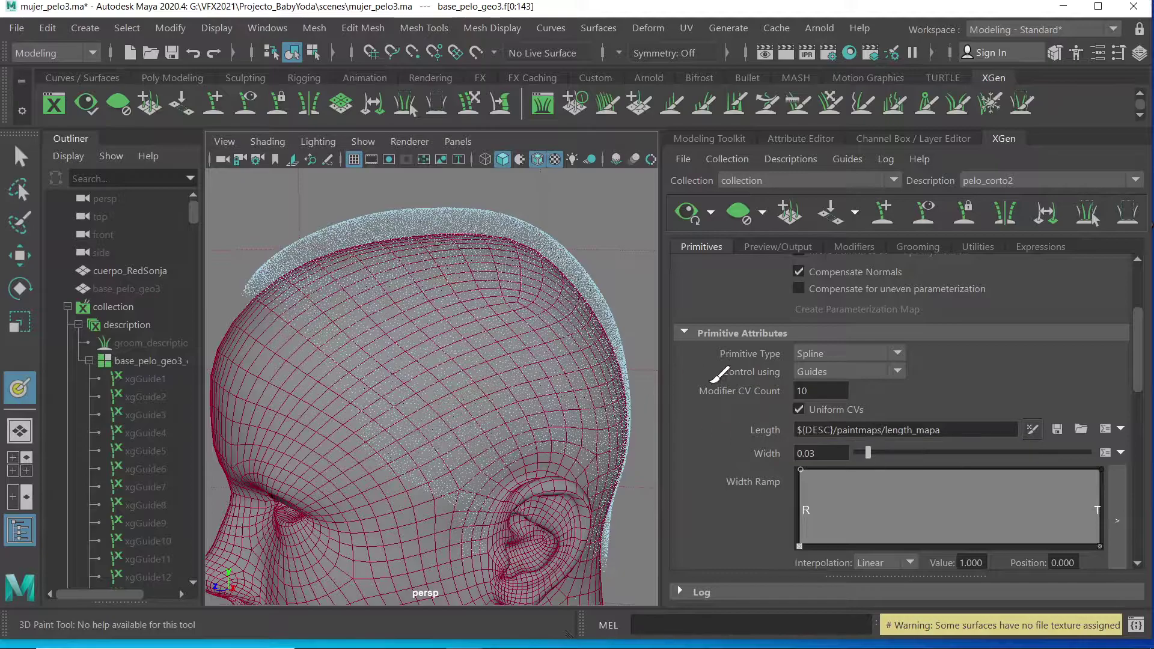
left_click(1057, 429)
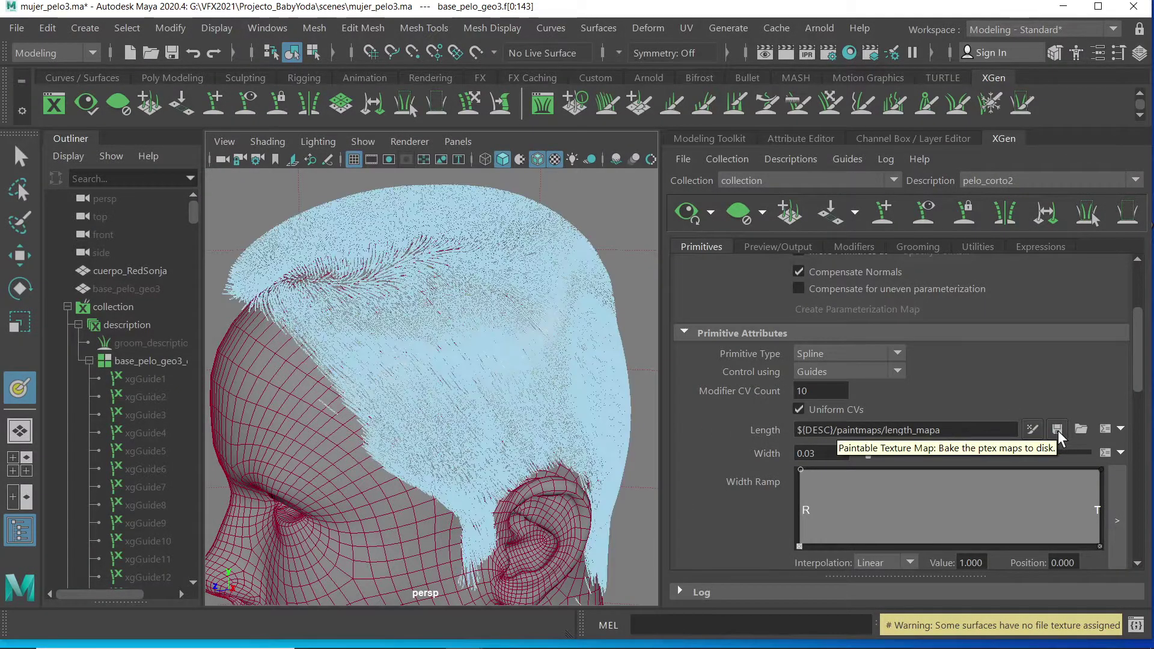
Reactivate painting on the length map, bake it again with the preview cleared, and regenerate the hair preview.
left_click(1033, 429)
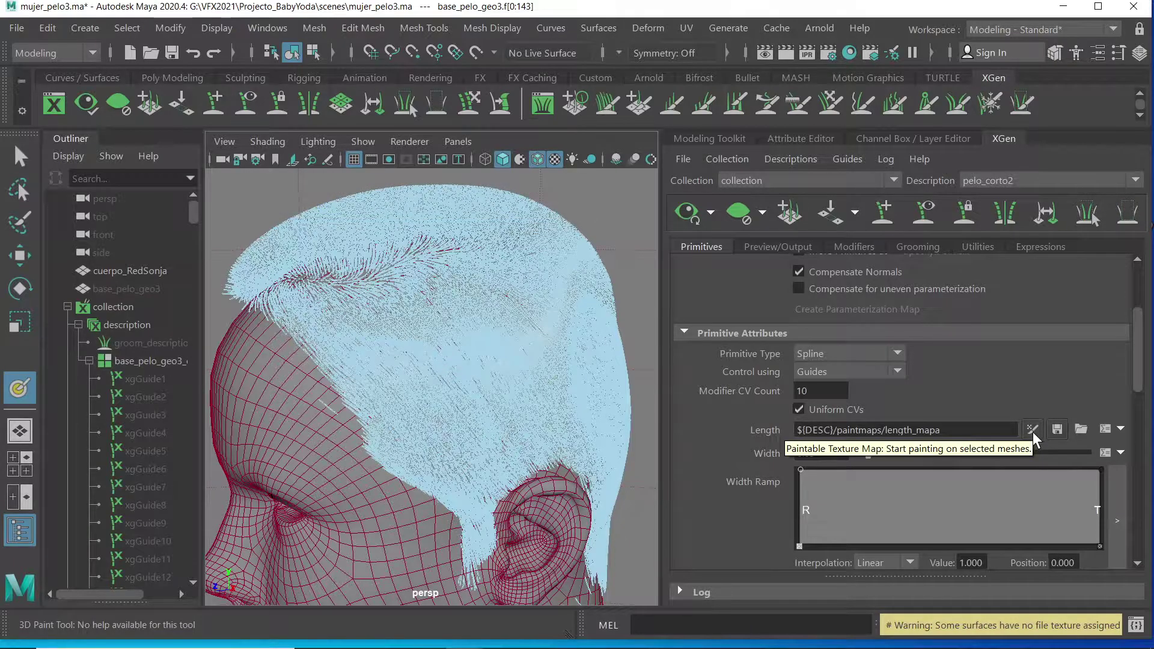
left_click(739, 212)
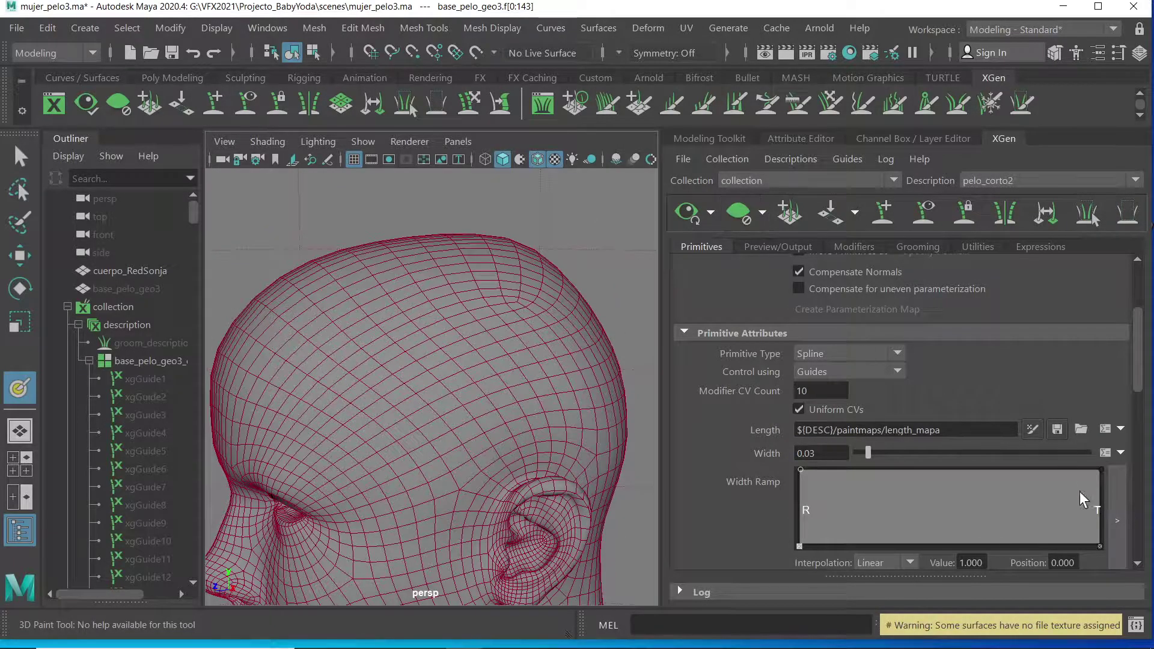
left_click(1057, 430)
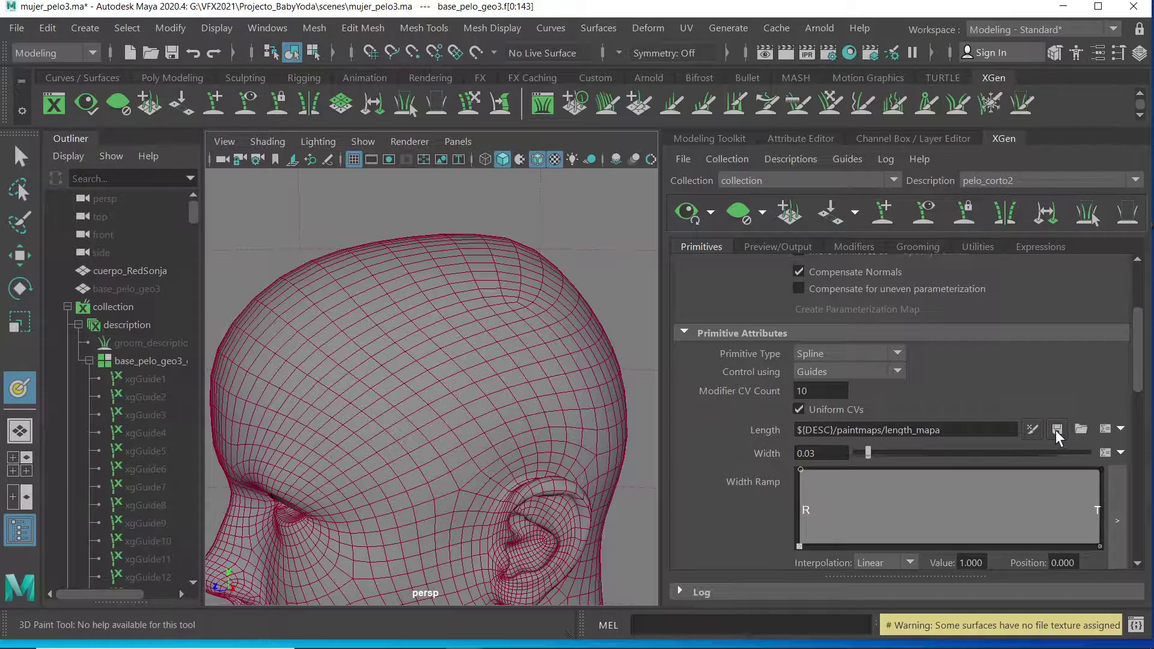
left_click(688, 213)
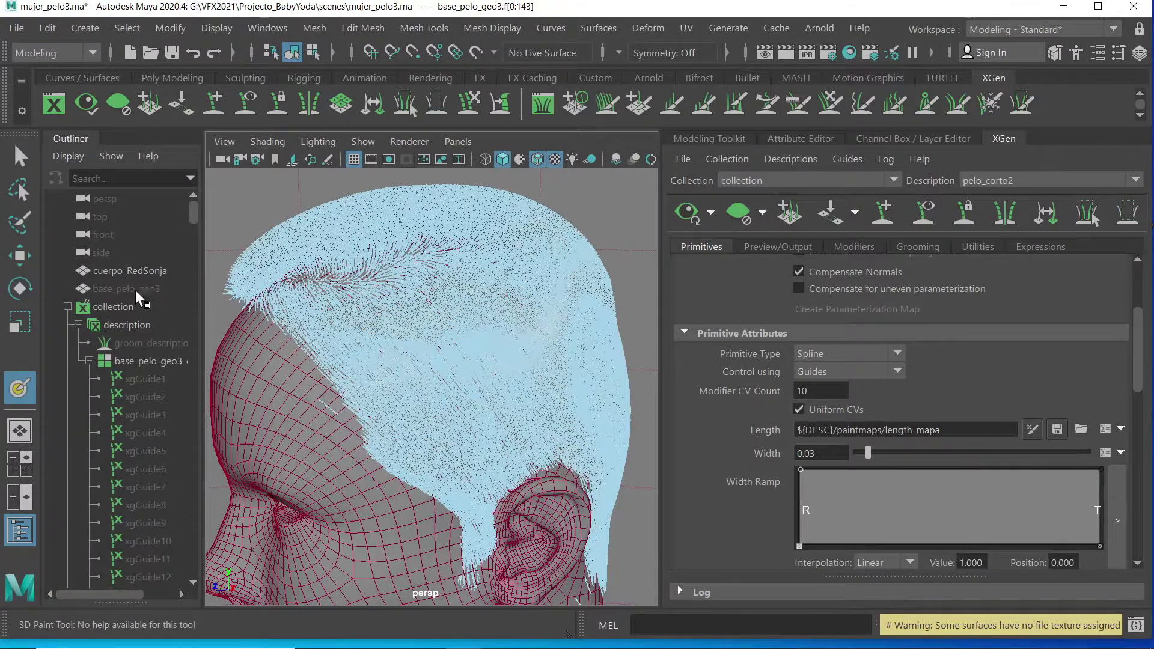
Unhide the base_pelo_geo3 scalp mesh and clear the XGen hair preview from it.
left_click(114, 290)
key("h")
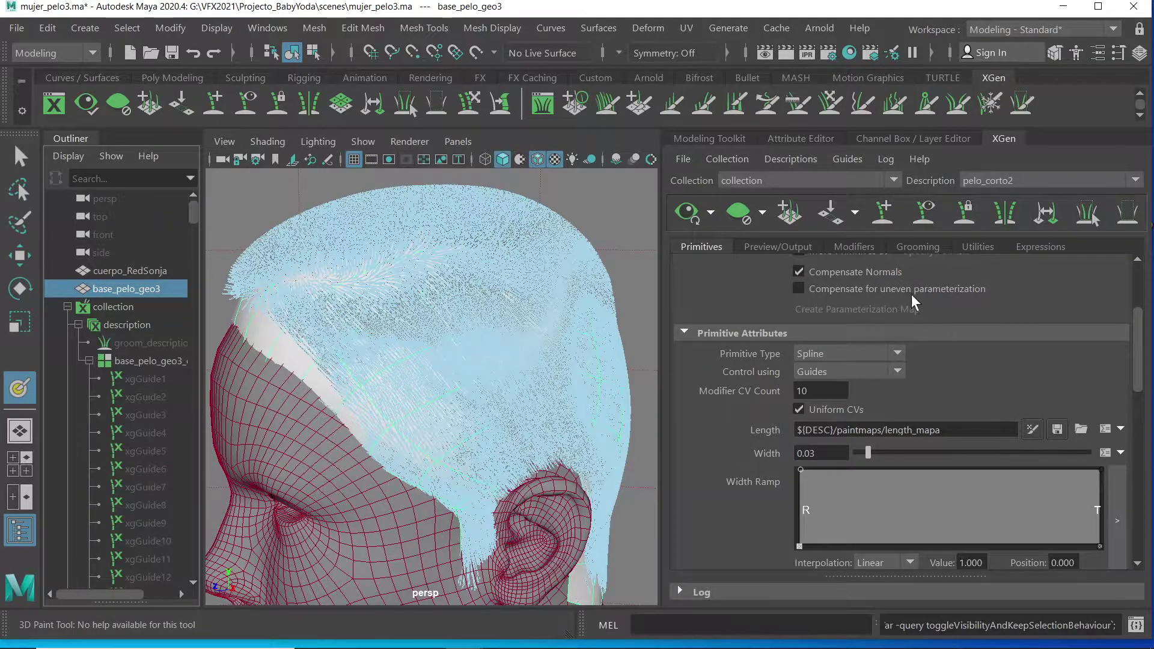
left_click(738, 214)
left_click_drag(475, 354, 475, 471, "alt")
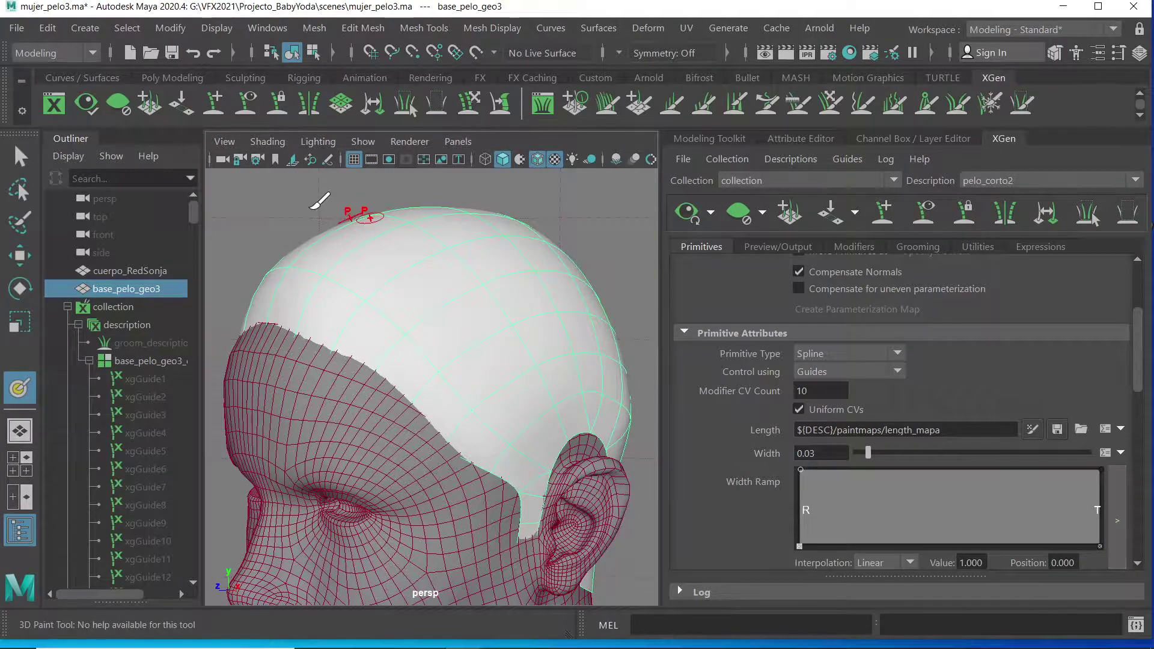
Hide the cuerpo_RedSonja body mesh and turn off the wireframe display on the shaded scalp.
left_click(124, 271)
key("ctrl+h")
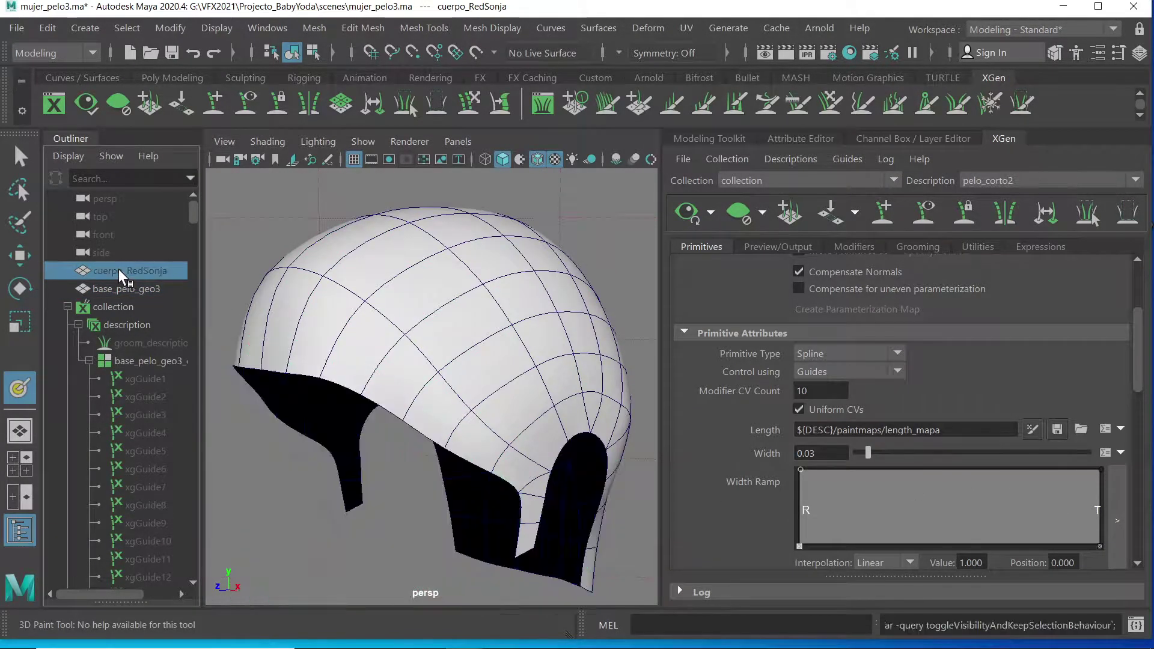
mouse_move(460, 355)
left_mouse_down("alt")
mouse_move(468, 394)
mouse_move(404, 386)
mouse_move(419, 389)
mouse_move(475, 328)
left_mouse_up("alt")
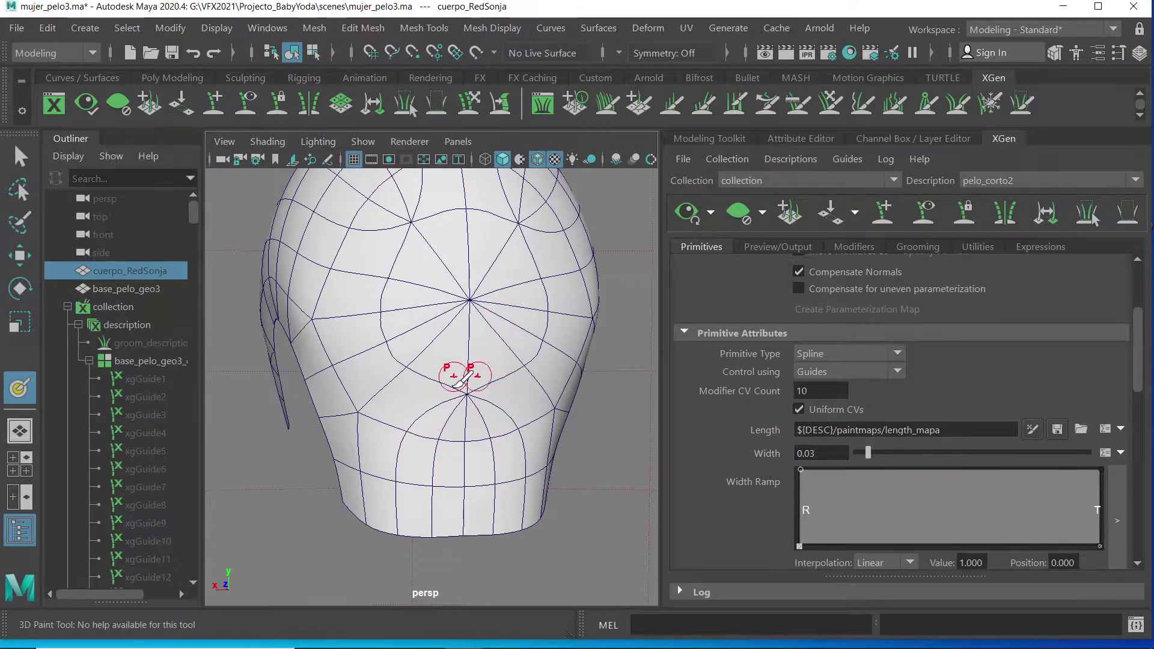
left_click(544, 161)
mouse_move(460, 405)
left_mouse_down("alt")
mouse_move(508, 387)
mouse_move(502, 469)
left_mouse_up("alt")
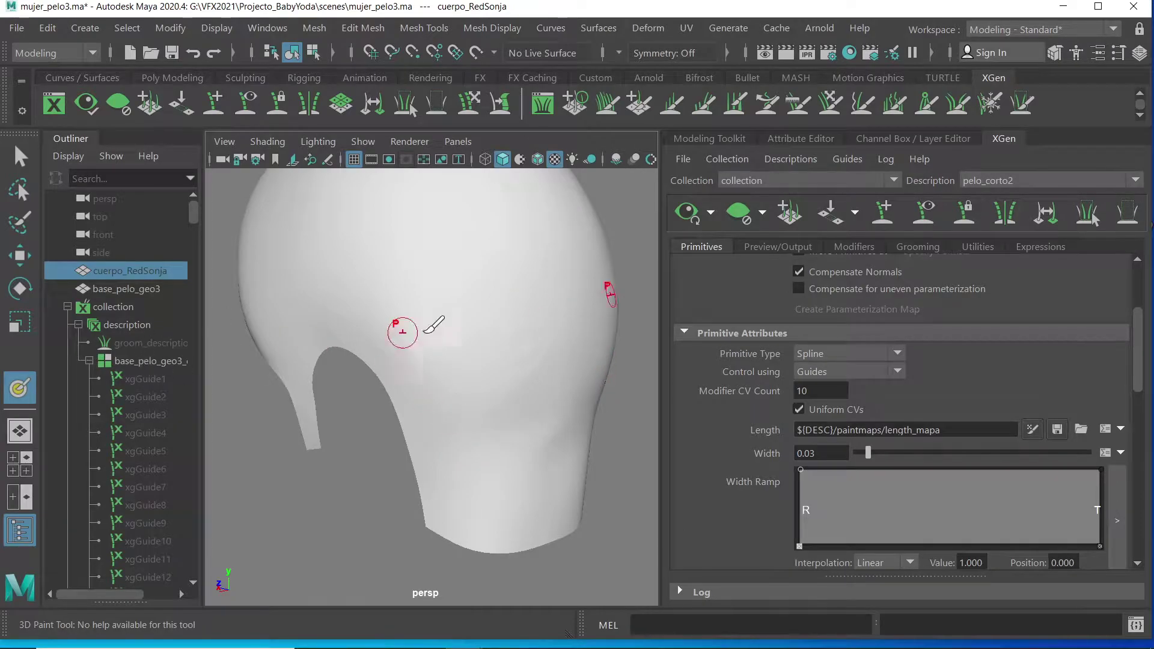
Paint the top of the scalp near-black on the length map using the 3D Paint Tool with an upper brush radius of 2.5577.
double_click(16, 389)
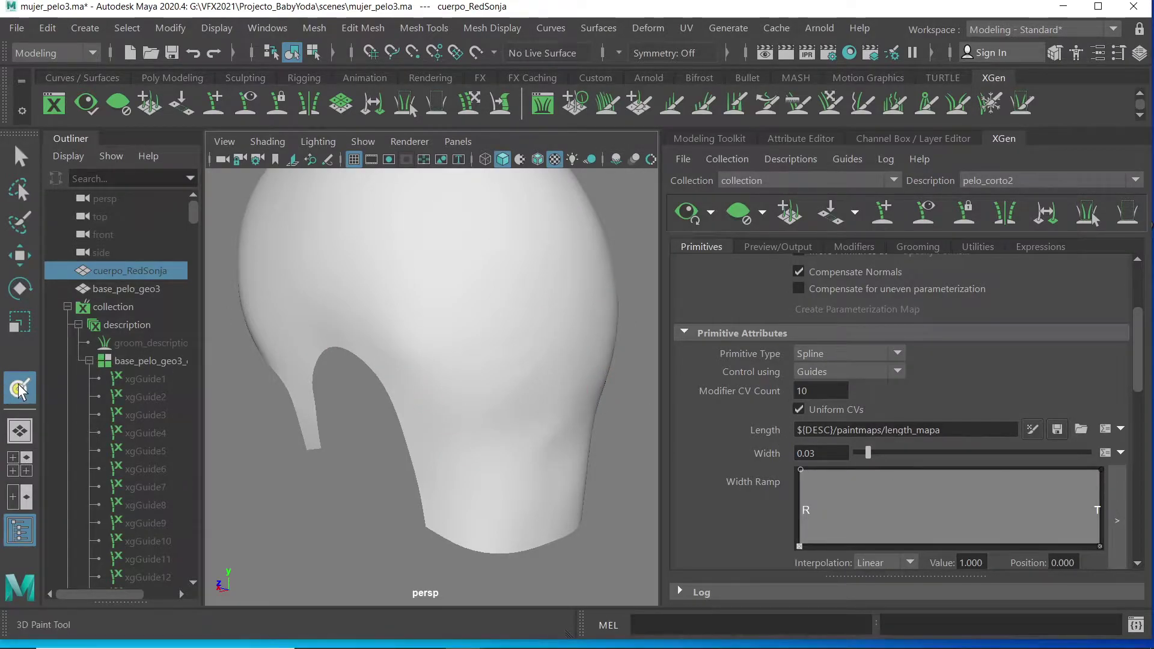
left_click_drag(884, 486, 945, 486)
mouse_move(556, 342)
left_mouse_down("alt")
mouse_move(475, 377)
mouse_move(474, 325)
left_mouse_up("alt")
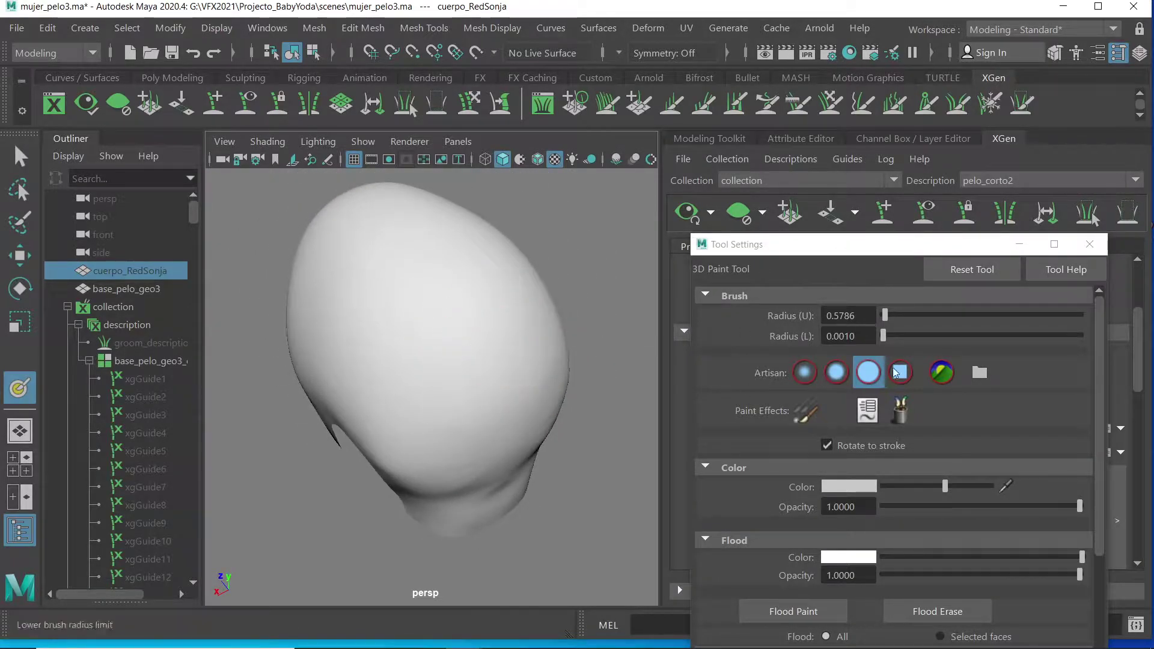
left_click_drag(948, 492, 882, 491)
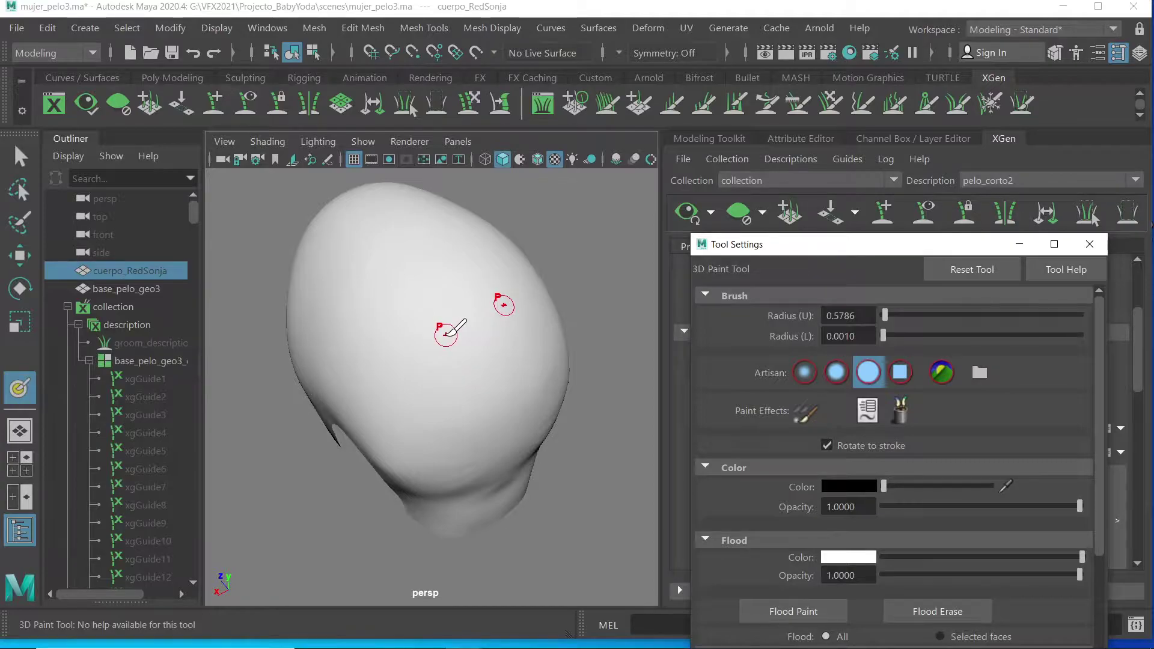
left_click_drag(448, 332, 486, 325)
left_click_drag(885, 487, 887, 487)
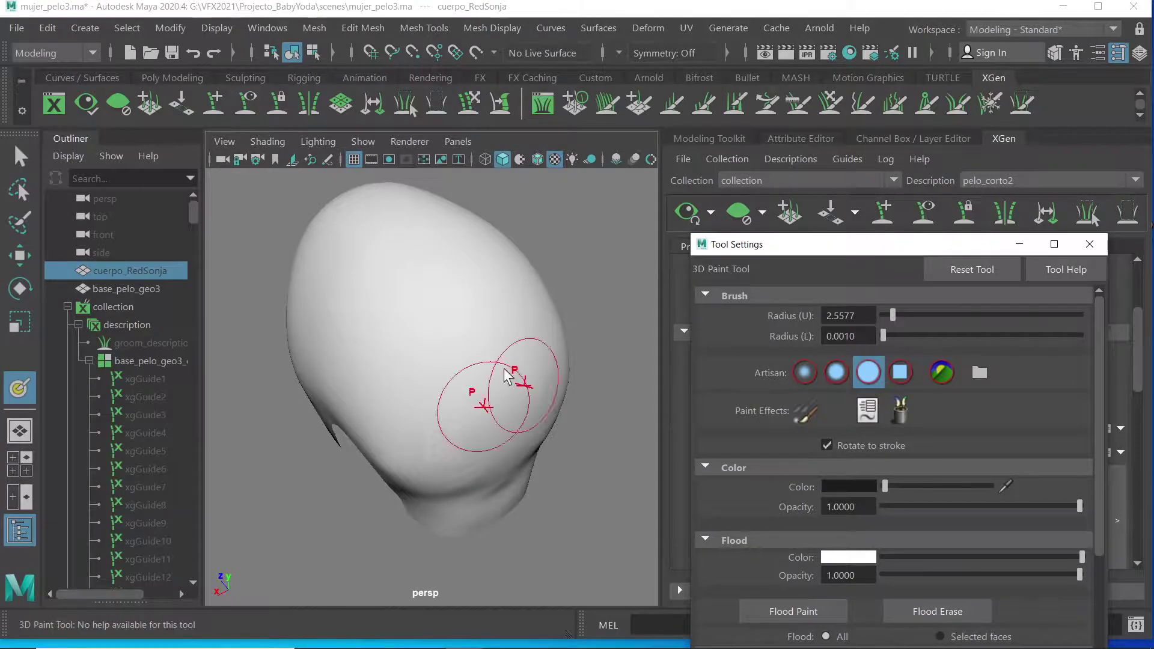
mouse_move(485, 330)
left_mouse_down()
mouse_move(457, 337)
mouse_move(478, 365)
mouse_move(501, 359)
mouse_move(495, 323)
mouse_move(456, 306)
mouse_move(415, 335)
mouse_move(409, 292)
mouse_move(424, 253)
mouse_move(400, 233)
mouse_move(473, 326)
mouse_move(421, 322)
mouse_move(362, 275)
mouse_move(325, 278)
mouse_move(366, 305)
mouse_move(391, 396)
mouse_move(434, 431)
mouse_move(453, 431)
mouse_move(460, 404)
mouse_move(442, 345)
mouse_move(397, 297)
left_mouse_up()
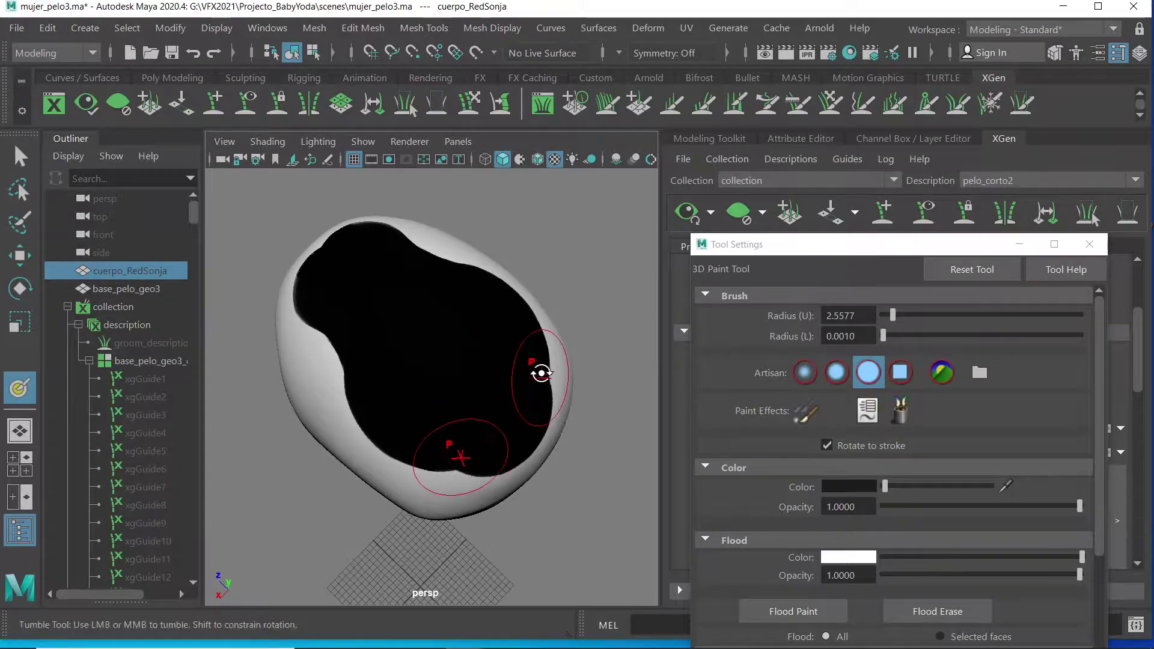
left_click_drag(541, 377, 536, 337, "alt")
left_click_drag(458, 304, 426, 278)
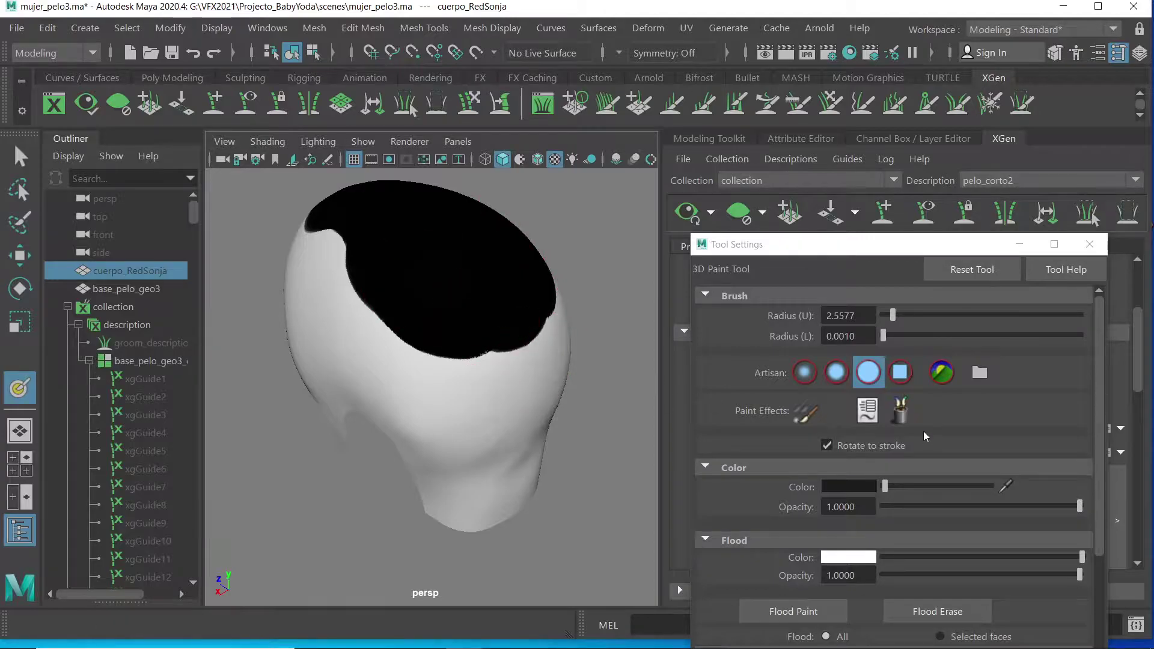
Set the upper brush radius to 1.6945 and extend the near-black area onto the upper back of the scalp.
left_click_drag(894, 315, 924, 316)
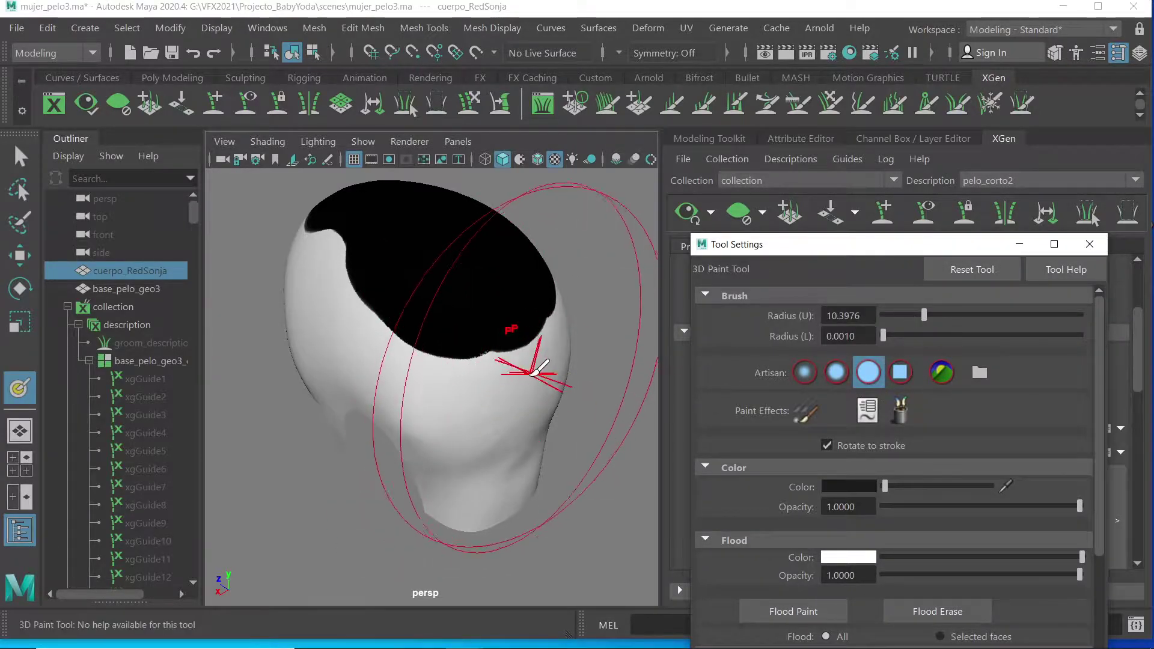
left_click_drag(541, 378, 374, 386)
left_click(544, 355)
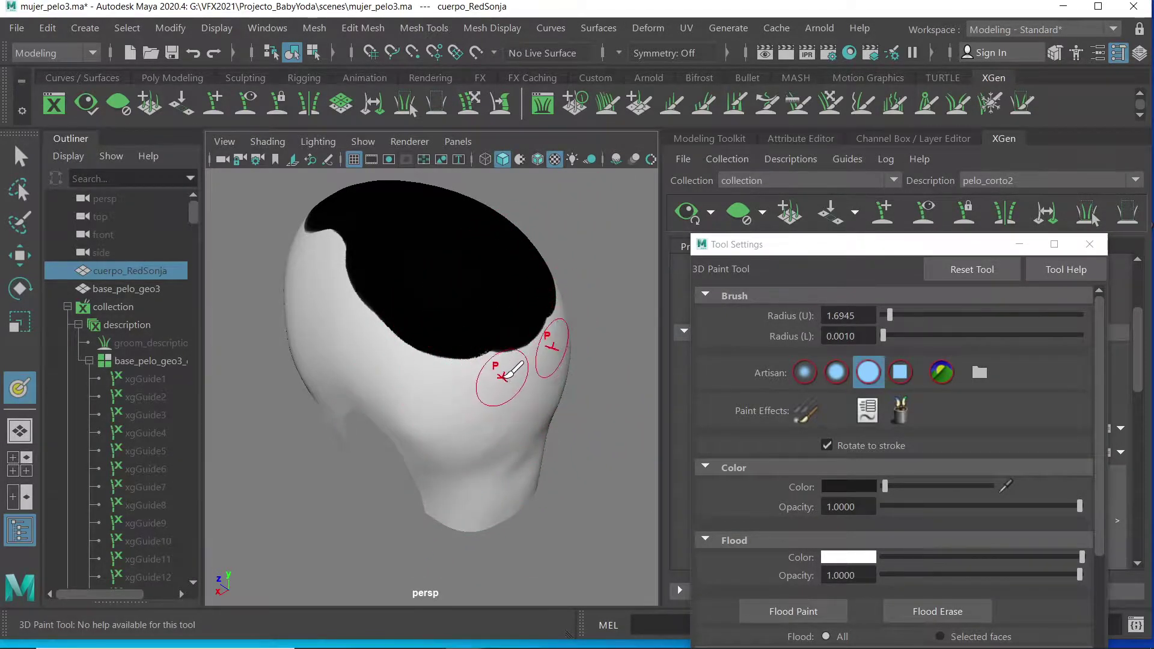
left_click(499, 377)
left_click_drag(486, 368, 415, 391)
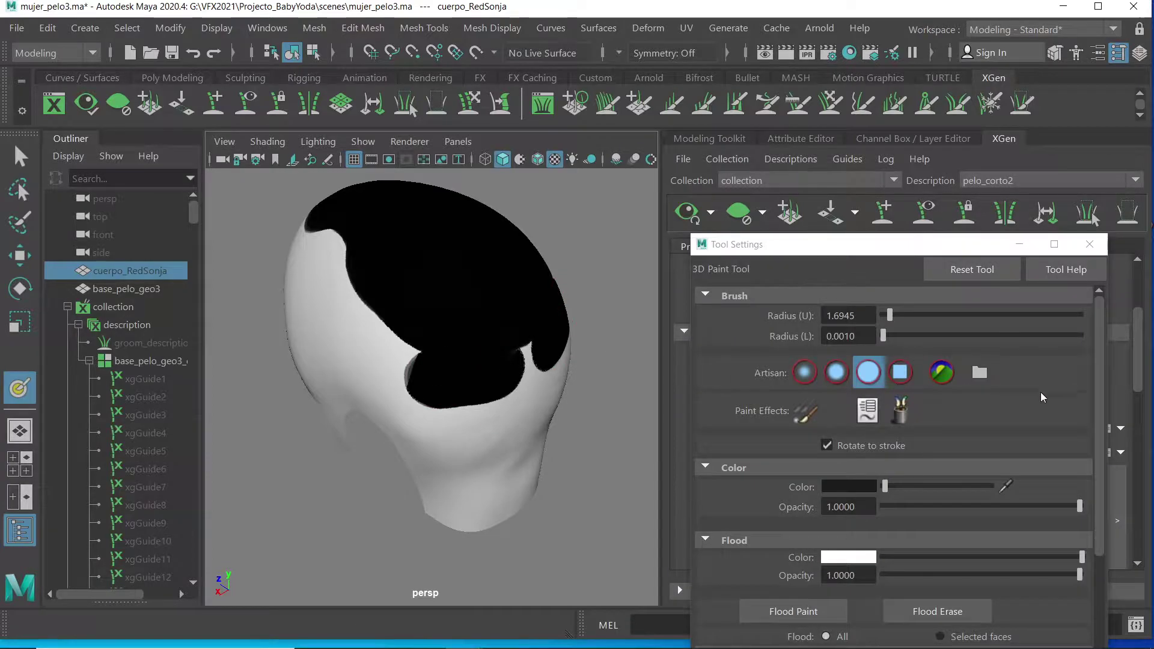
Paint progressively lighter grey bands down the back of the scalp, from dark grey below the black area to light grey.
left_click(1103, 355)
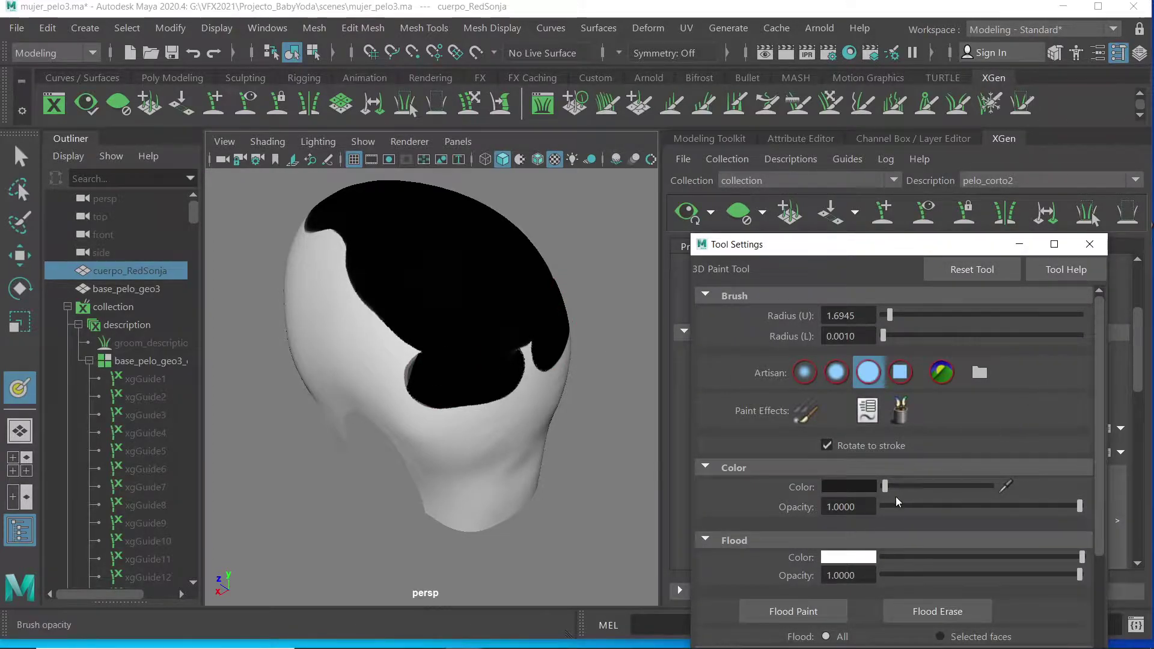
left_click_drag(885, 485, 898, 486)
mouse_move(508, 361)
left_mouse_down()
mouse_move(482, 376)
mouse_move(505, 377)
mouse_move(433, 381)
mouse_move(534, 355)
mouse_move(428, 366)
mouse_move(370, 337)
left_mouse_up()
left_click_drag(898, 486, 925, 490)
mouse_move(529, 414)
left_mouse_down()
mouse_move(538, 383)
mouse_move(498, 398)
mouse_move(449, 395)
mouse_move(425, 379)
left_mouse_up()
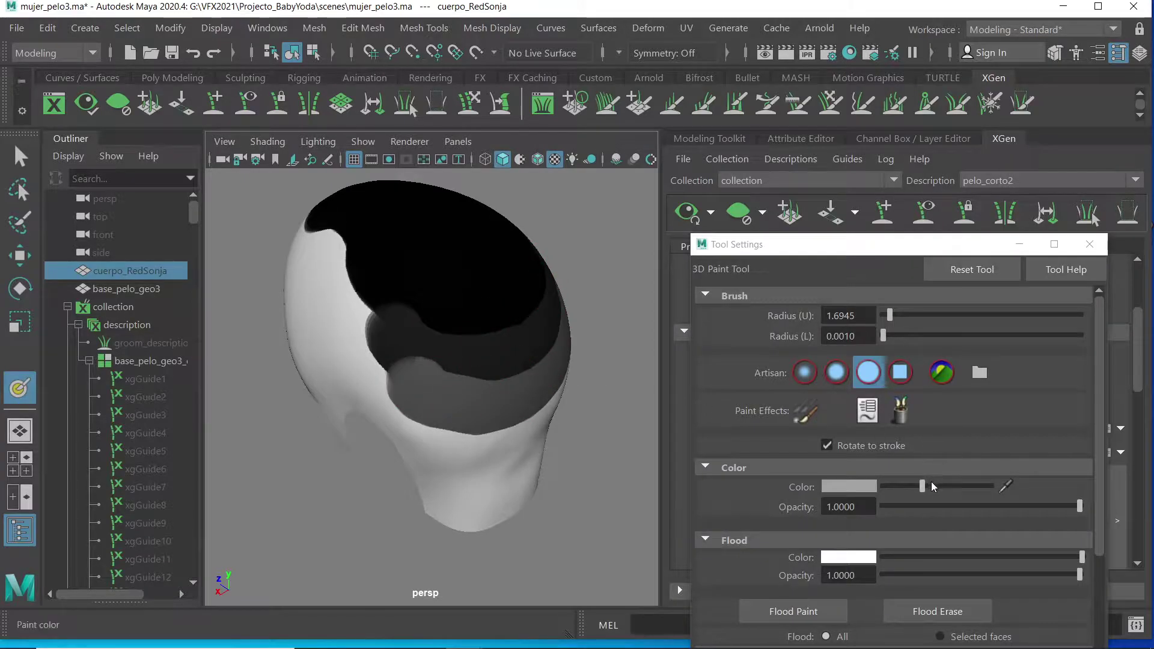
left_click_drag(935, 486, 940, 487)
mouse_move(530, 428)
left_mouse_down()
mouse_move(472, 427)
mouse_move(444, 409)
mouse_move(416, 362)
left_mouse_up()
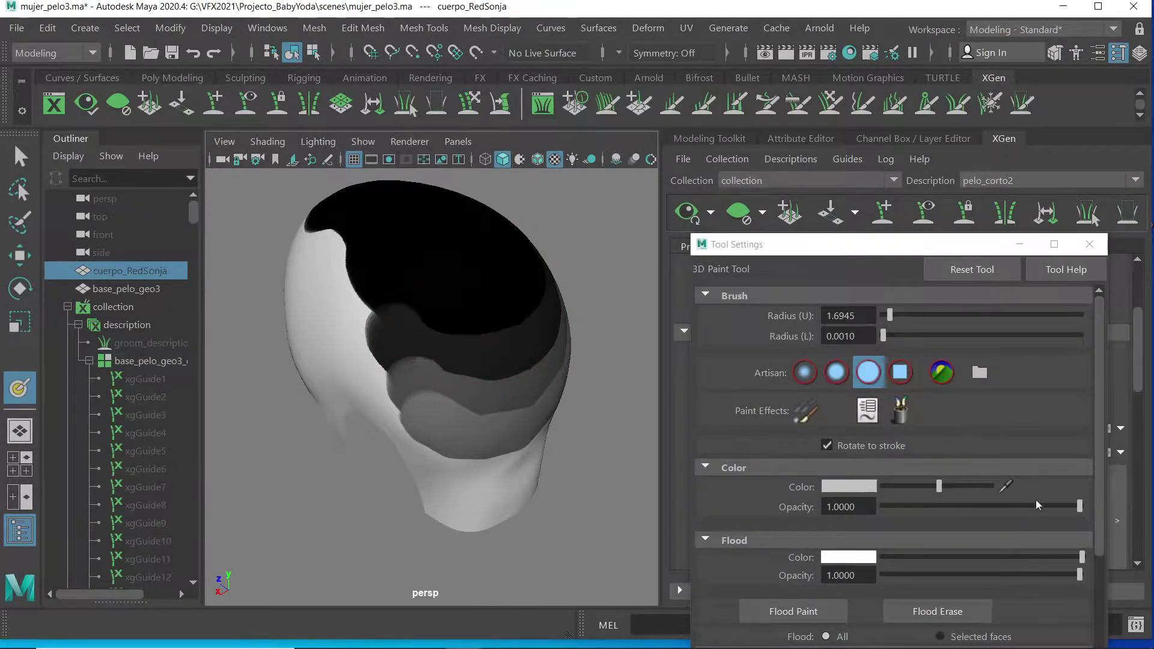
Blur the transitions between the painted bands at the back of the scalp and bake the length map to disk.
scroll(938, 313, "down", 3)
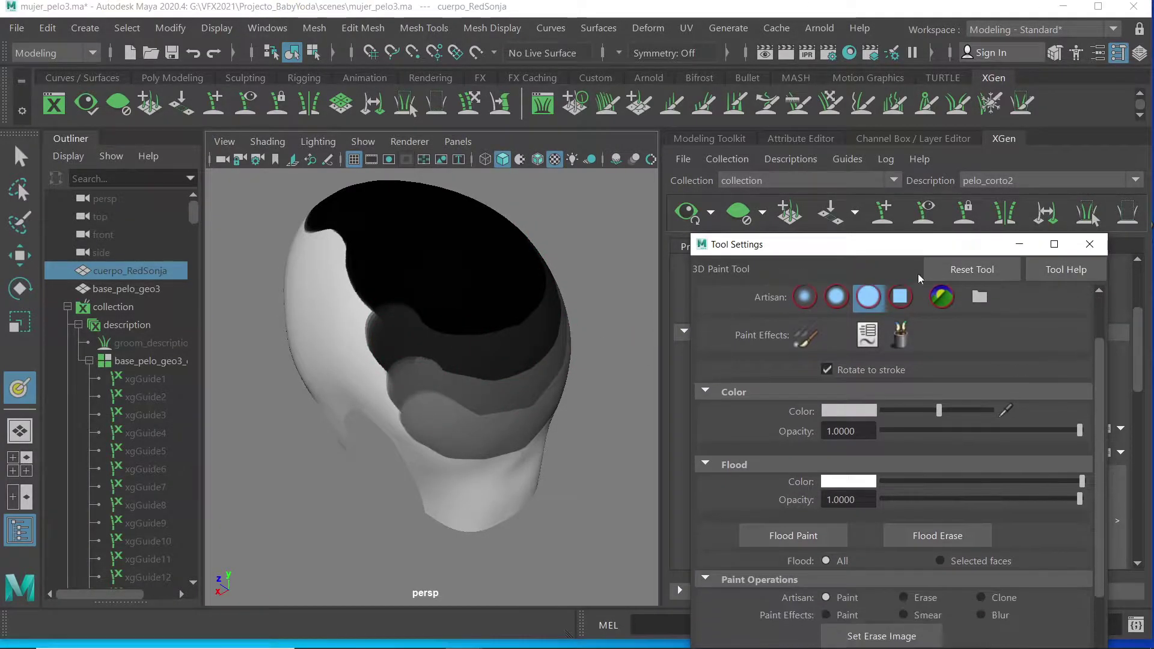
left_click_drag(896, 244, 871, 165)
left_click(951, 518)
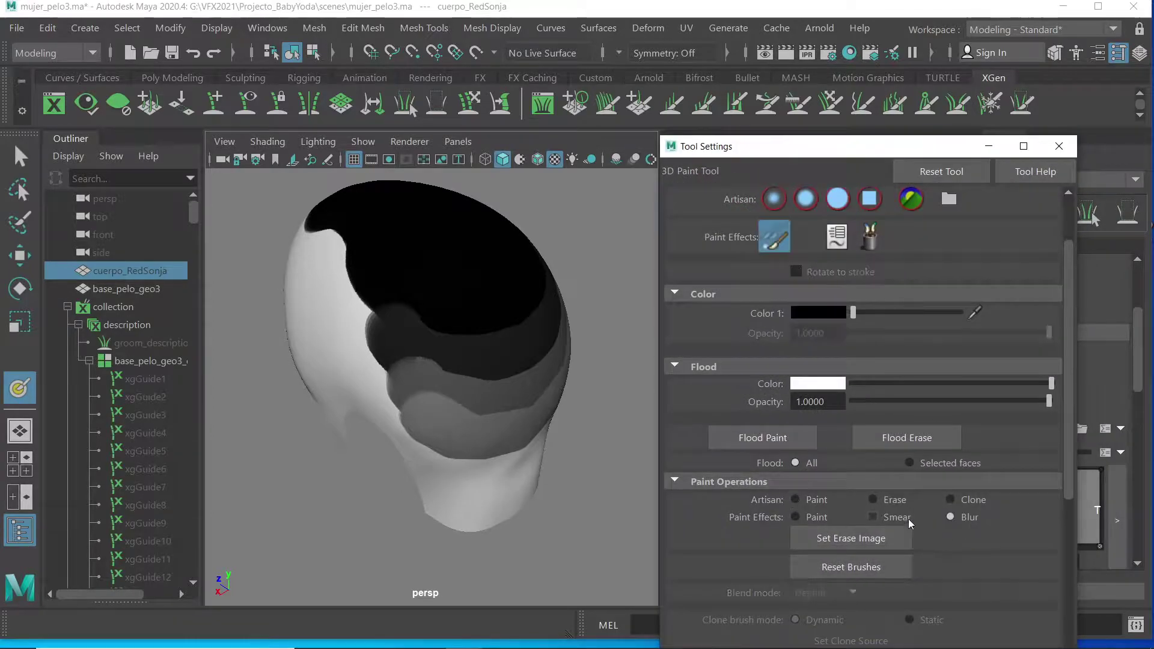
mouse_move(439, 397)
left_mouse_down()
mouse_move(508, 421)
mouse_move(553, 391)
left_mouse_up()
mouse_move(421, 347)
left_mouse_down()
mouse_move(446, 373)
mouse_move(495, 376)
mouse_move(536, 362)
mouse_move(535, 326)
mouse_move(416, 323)
mouse_move(396, 305)
mouse_move(449, 326)
mouse_move(504, 328)
mouse_move(523, 314)
mouse_move(543, 266)
mouse_move(431, 318)
mouse_move(395, 315)
mouse_move(464, 336)
mouse_move(534, 319)
mouse_move(439, 345)
mouse_move(369, 292)
mouse_move(405, 314)
mouse_move(485, 319)
left_mouse_up()
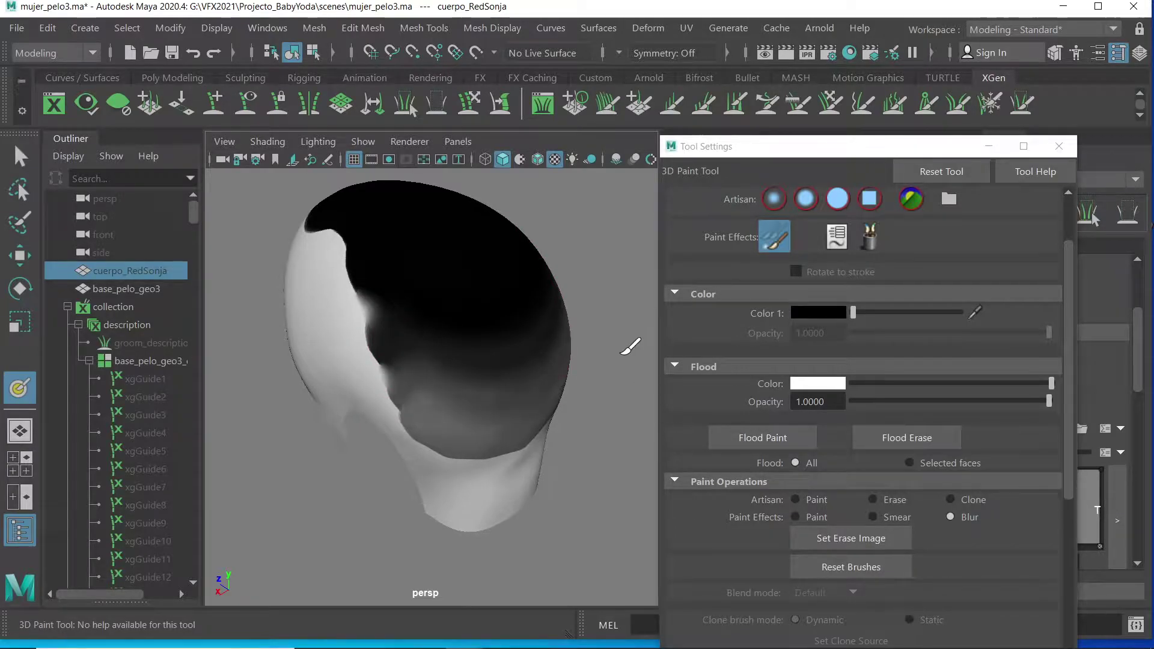
left_click(1060, 148)
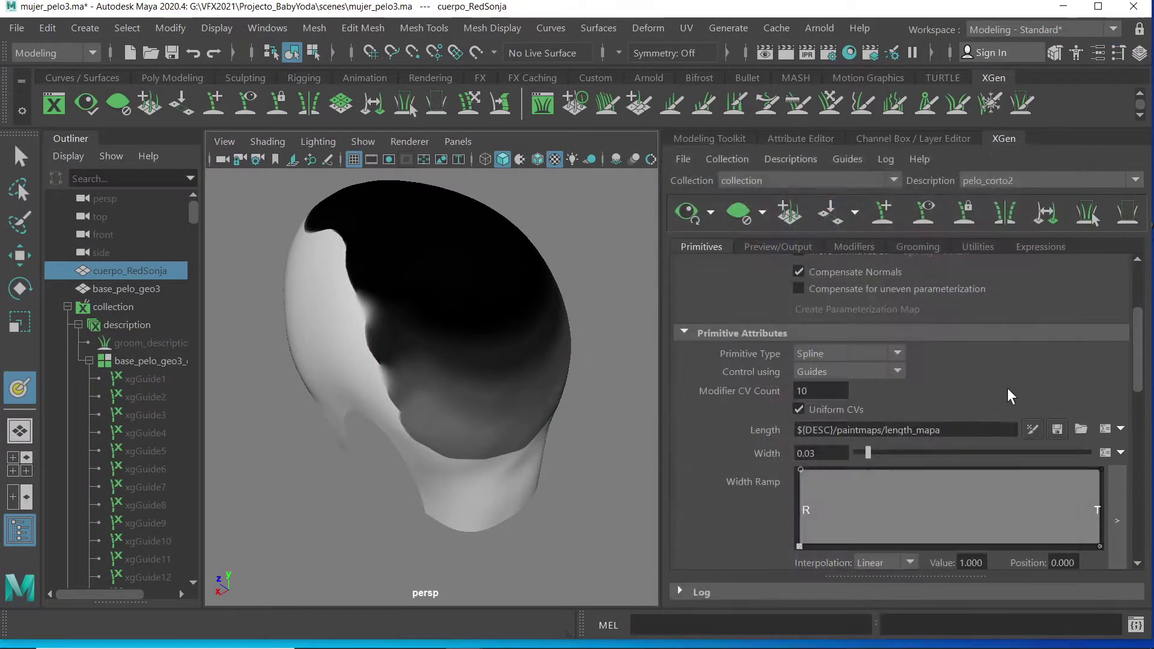
left_click(1057, 431)
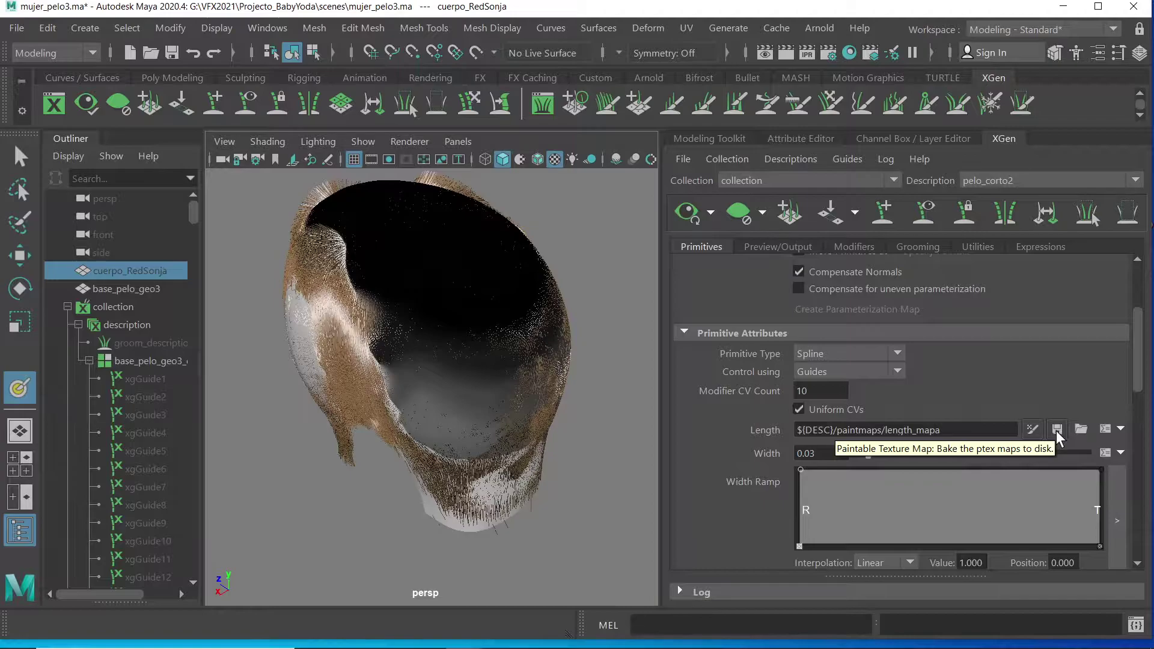
Bake the painted length map to disk again and update the hair preview.
left_click(692, 218)
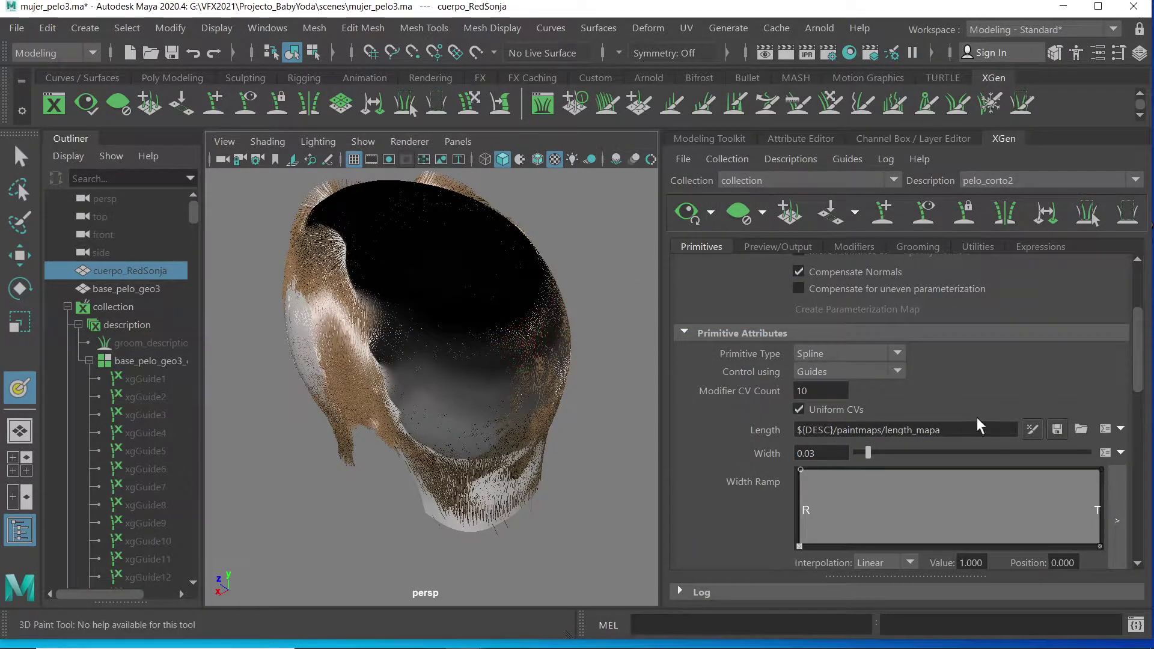
mouse_move(556, 412)
left_mouse_down("alt")
mouse_move(587, 387)
mouse_move(521, 479)
mouse_move(541, 464)
mouse_move(486, 459)
mouse_move(558, 437)
mouse_move(675, 438)
left_mouse_up("alt")
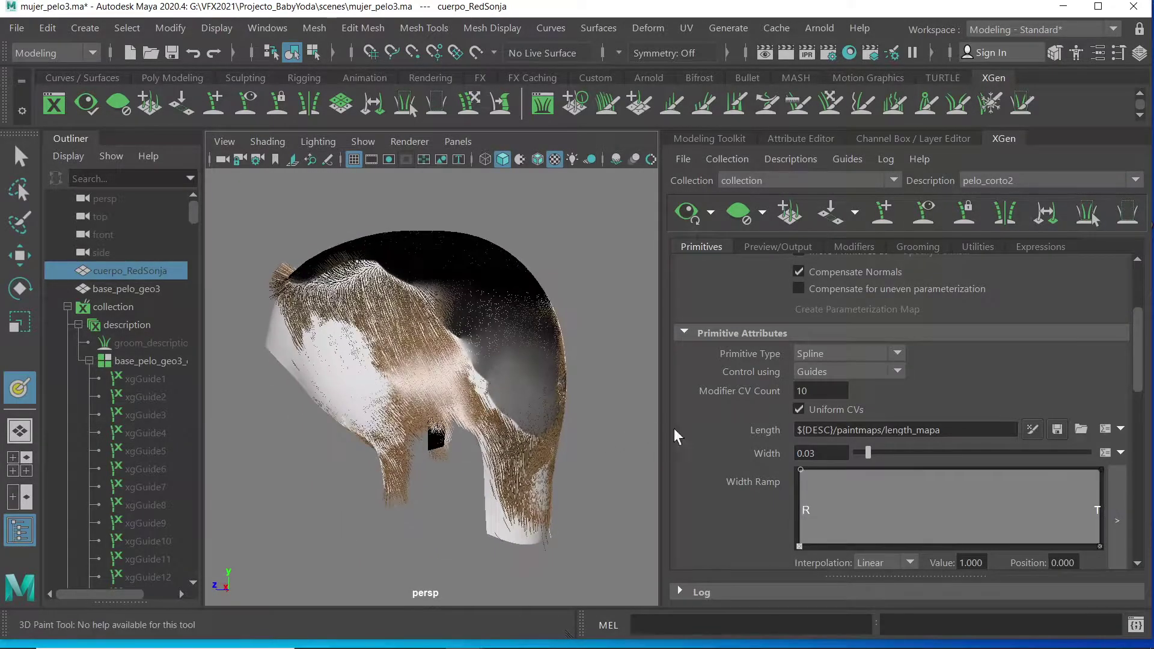
left_click(1057, 429)
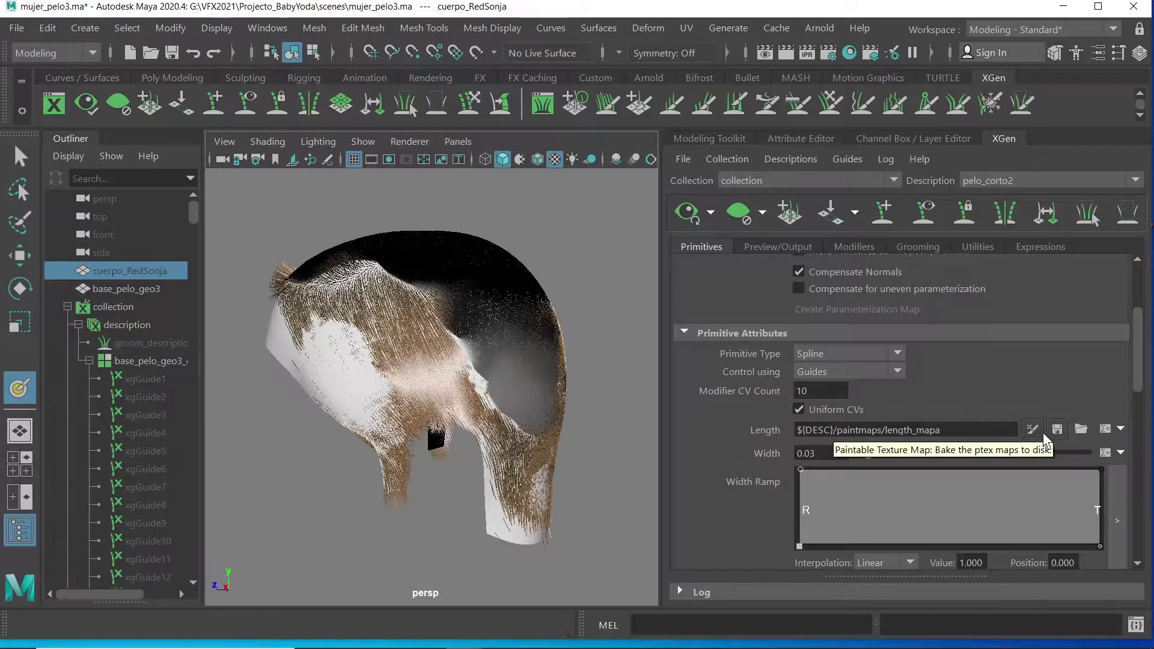
left_click(688, 213)
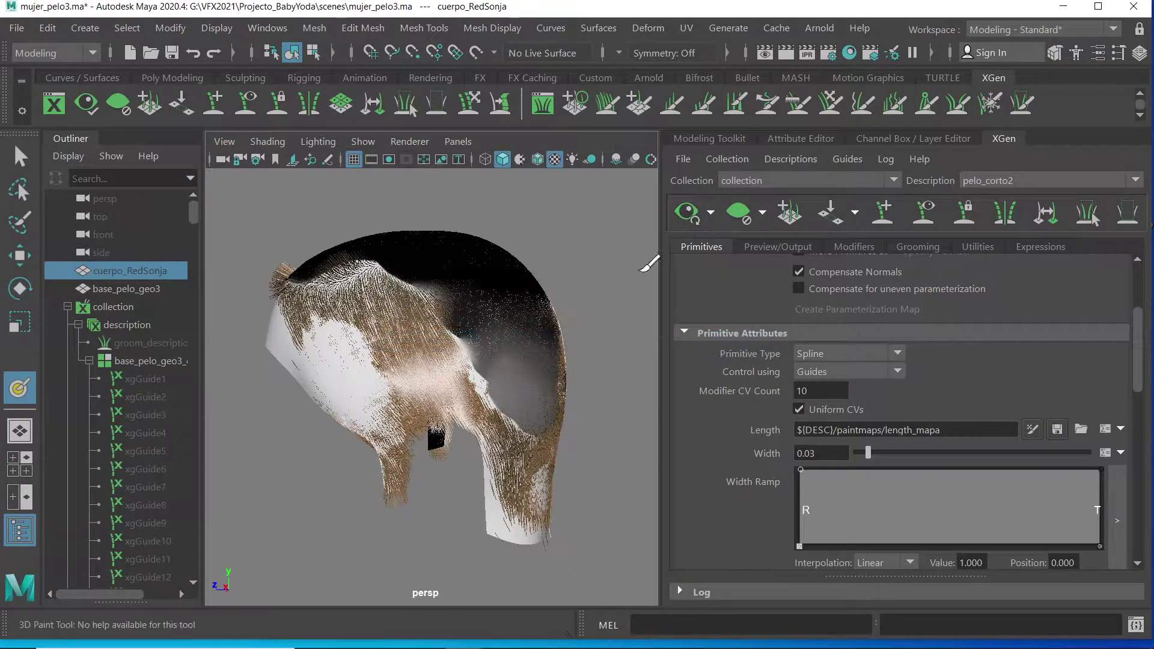
Leave the 3D Paint Tool and hide the base_pelo_geo3 scalp mesh so only the hair is displayed.
left_click(133, 291)
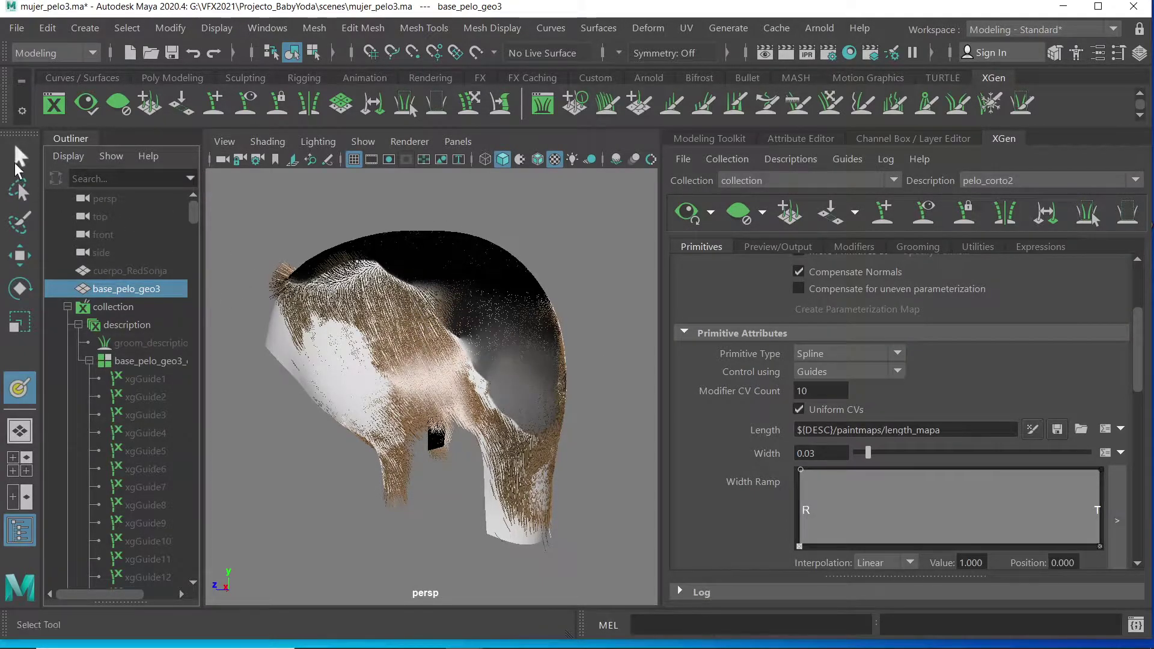
left_click(20, 154)
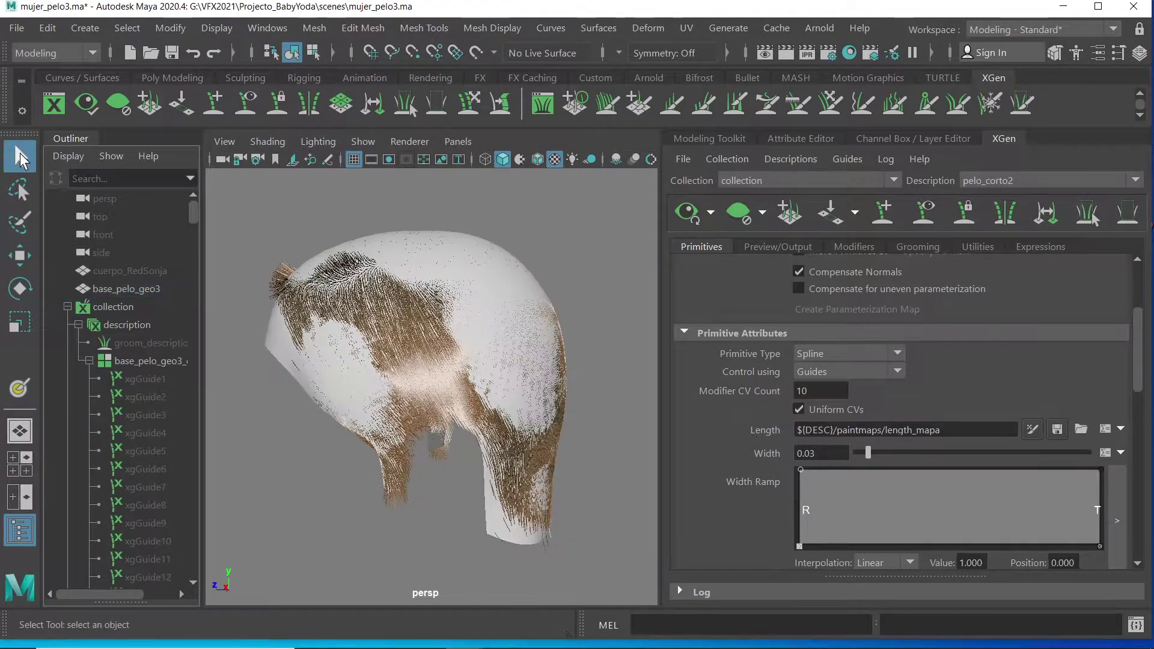
mouse_move(557, 374)
left_mouse_down("alt")
mouse_move(580, 371)
mouse_move(484, 419)
mouse_move(559, 378)
left_mouse_up("alt")
right_click_drag(481, 353, 505, 310, "alt")
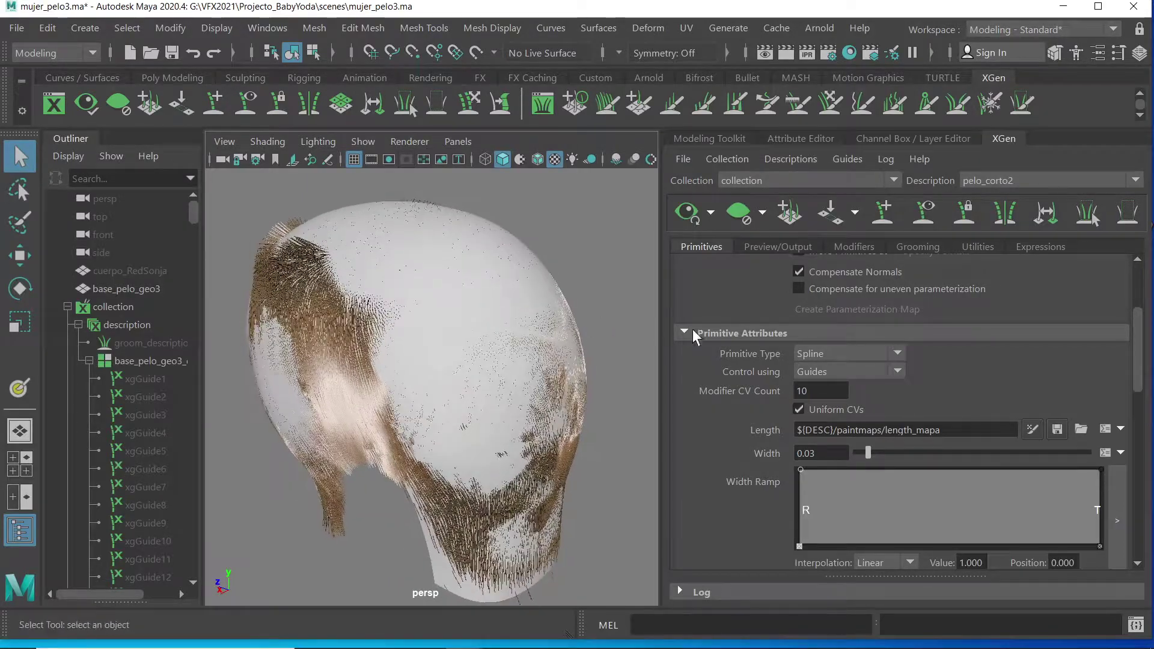
scroll(1142, 313, "up", 3)
left_click_drag(833, 357, 793, 374)
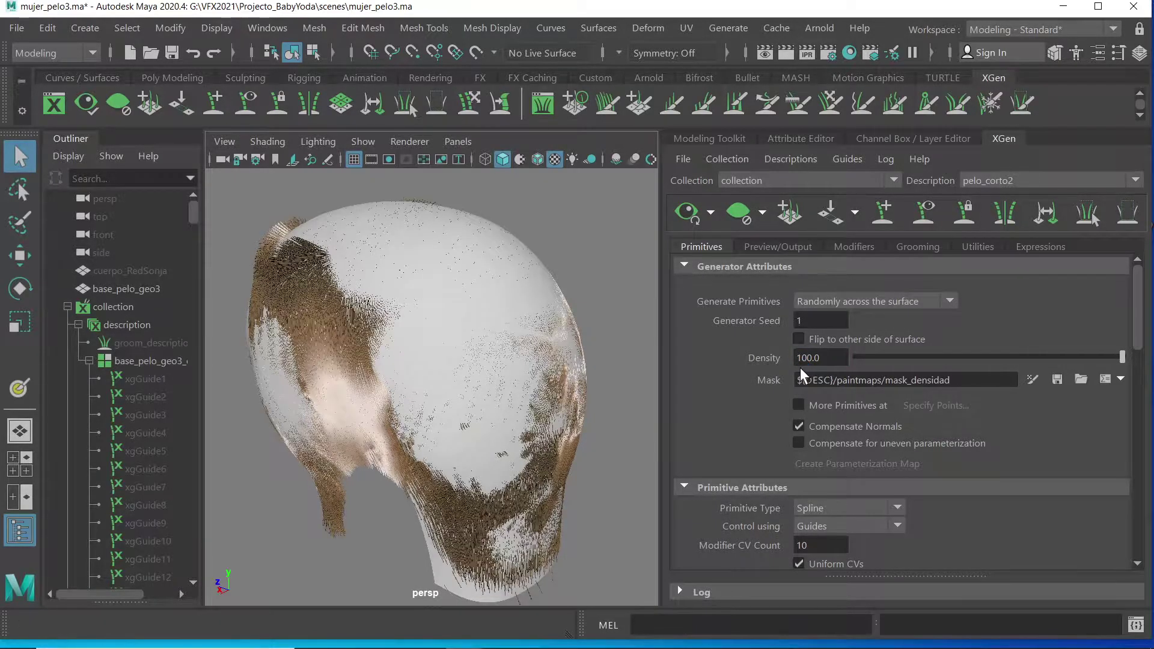
left_click_drag(507, 399, 483, 402, "alt")
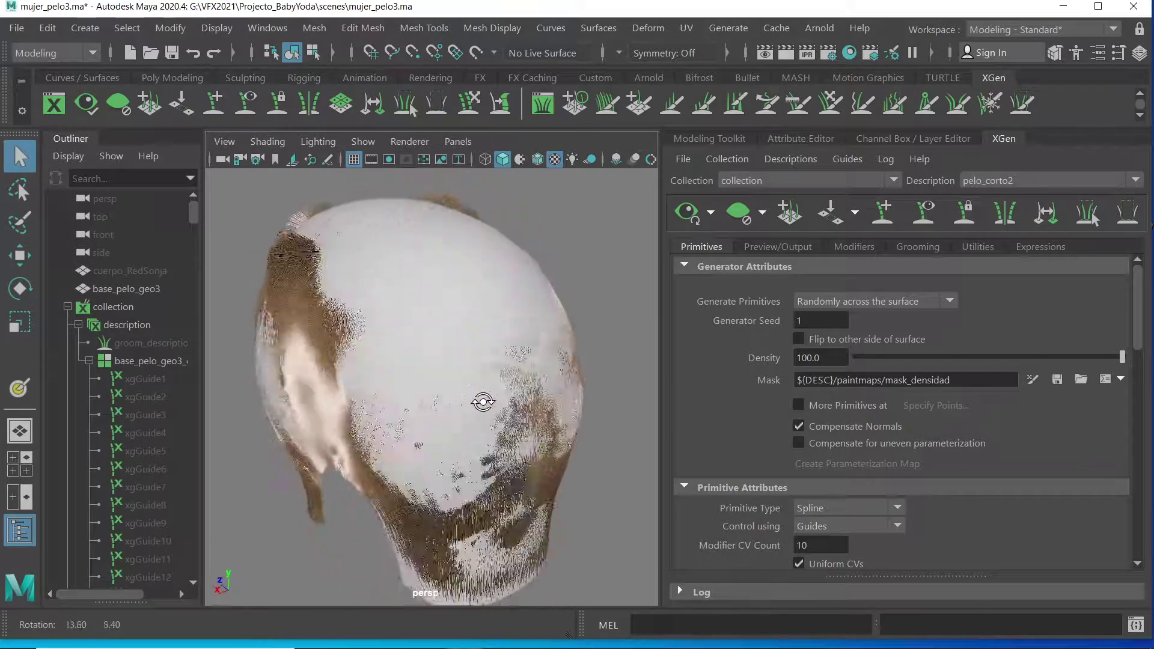
left_click(121, 289)
left_click_drag(283, 313, 236, 319, "alt")
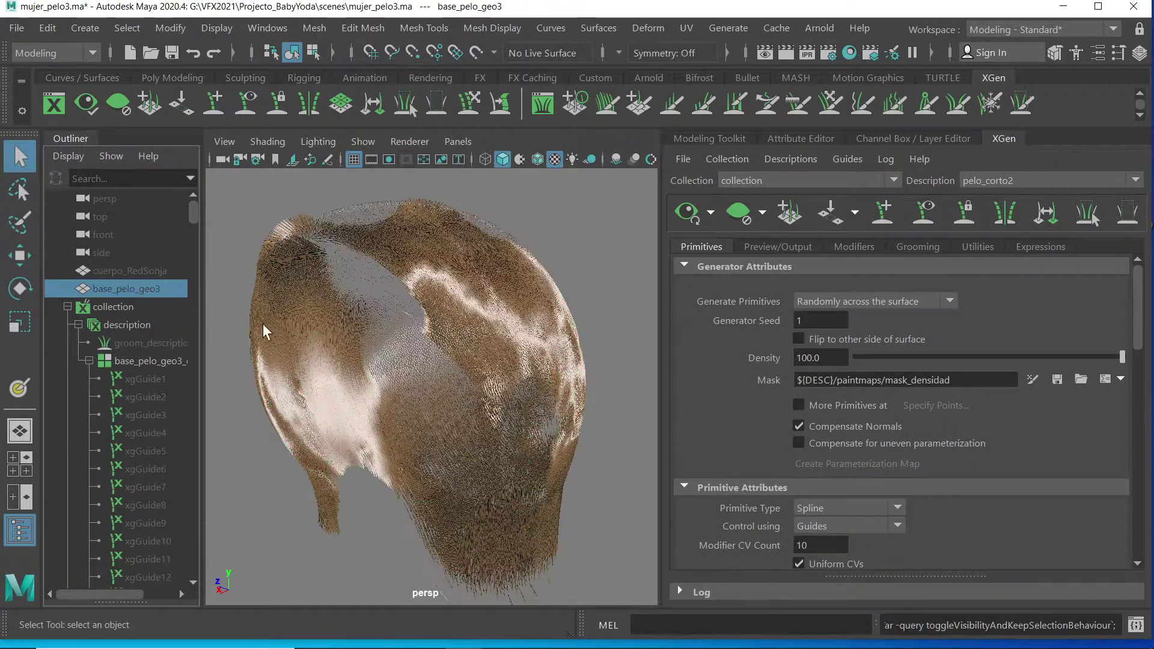
left_click_drag(572, 380, 603, 343, "alt")
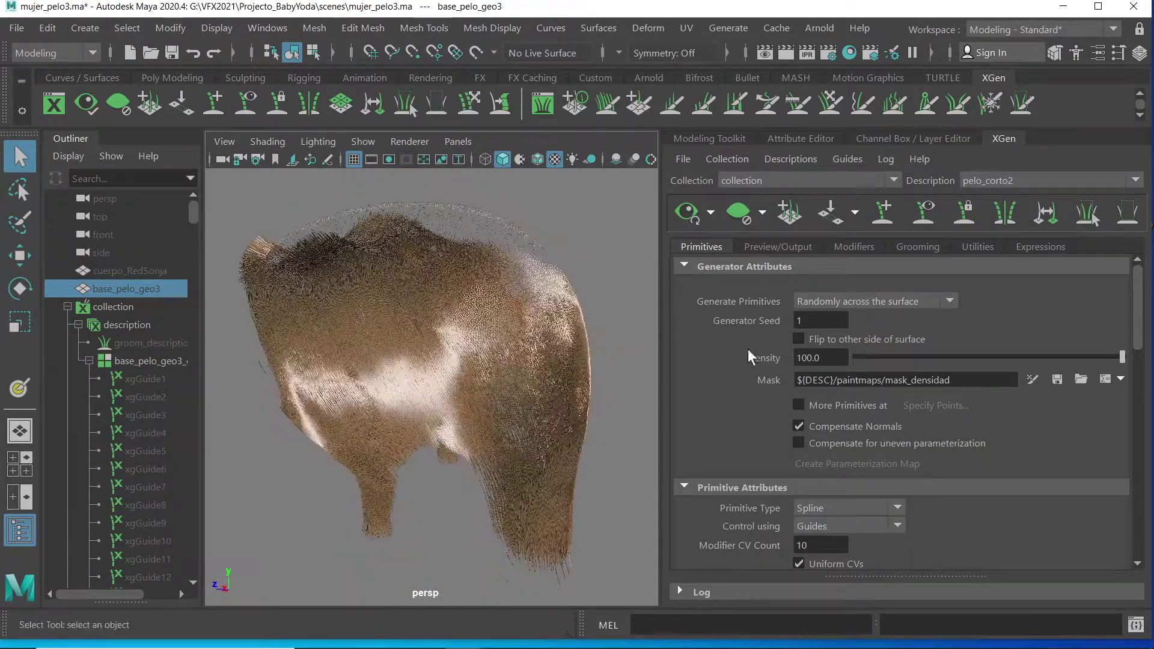
Try a density of 400 for the pelo_corto2 hair.
left_click(820, 355)
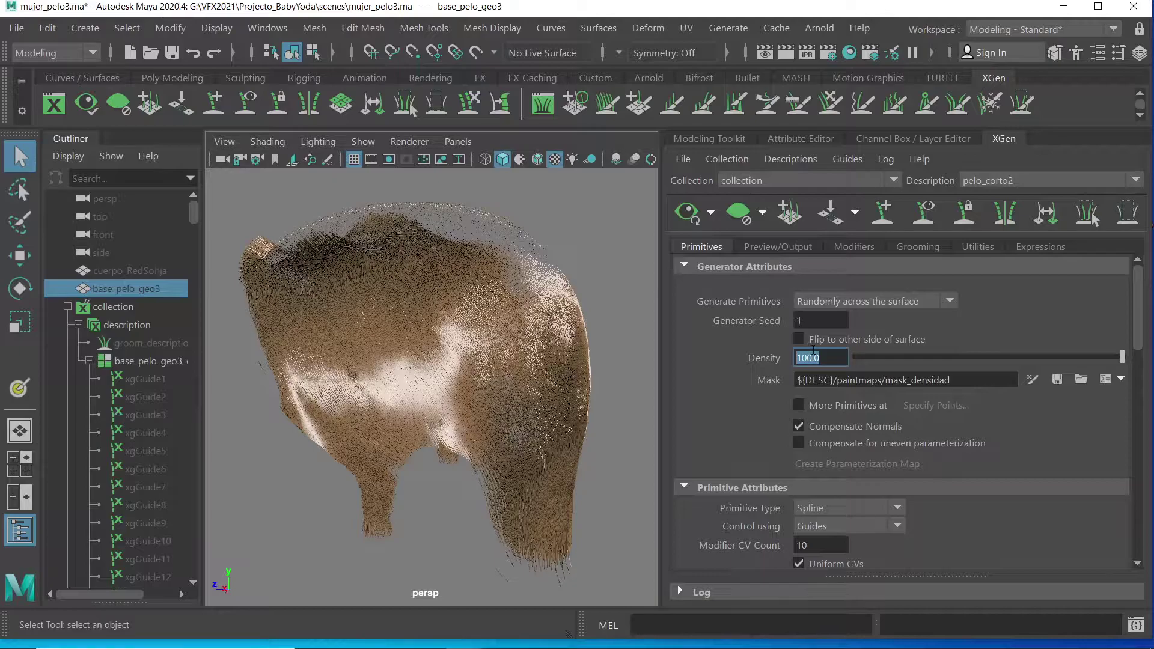
type("400")
key("Return")
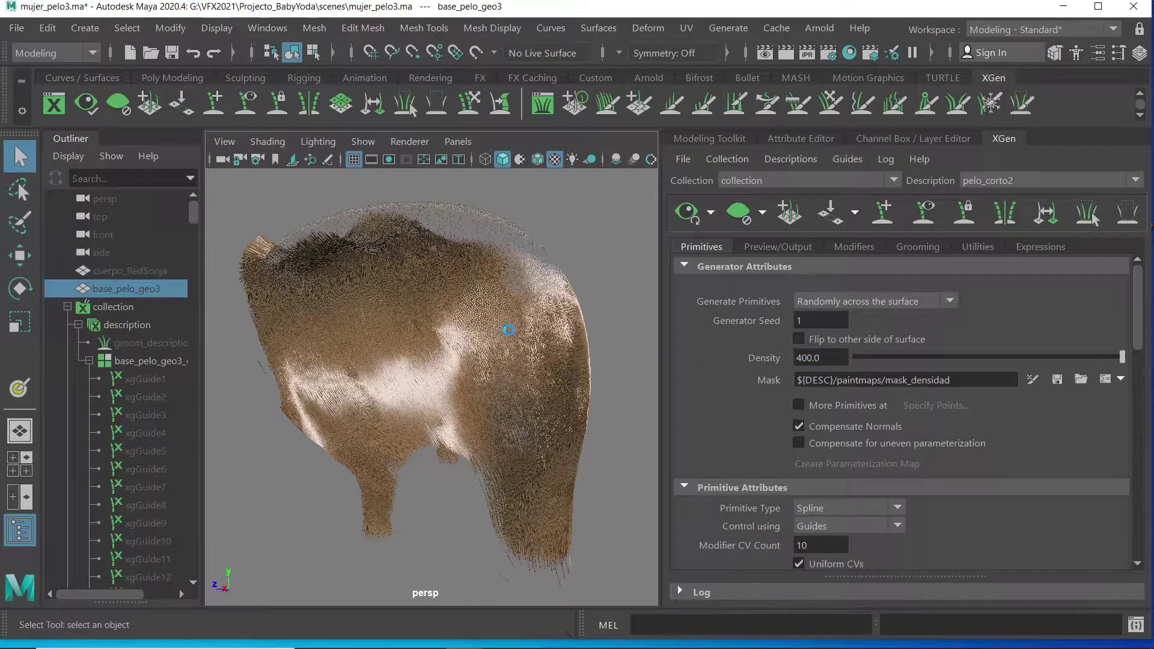
left_click_drag(555, 291, 582, 297, "alt")
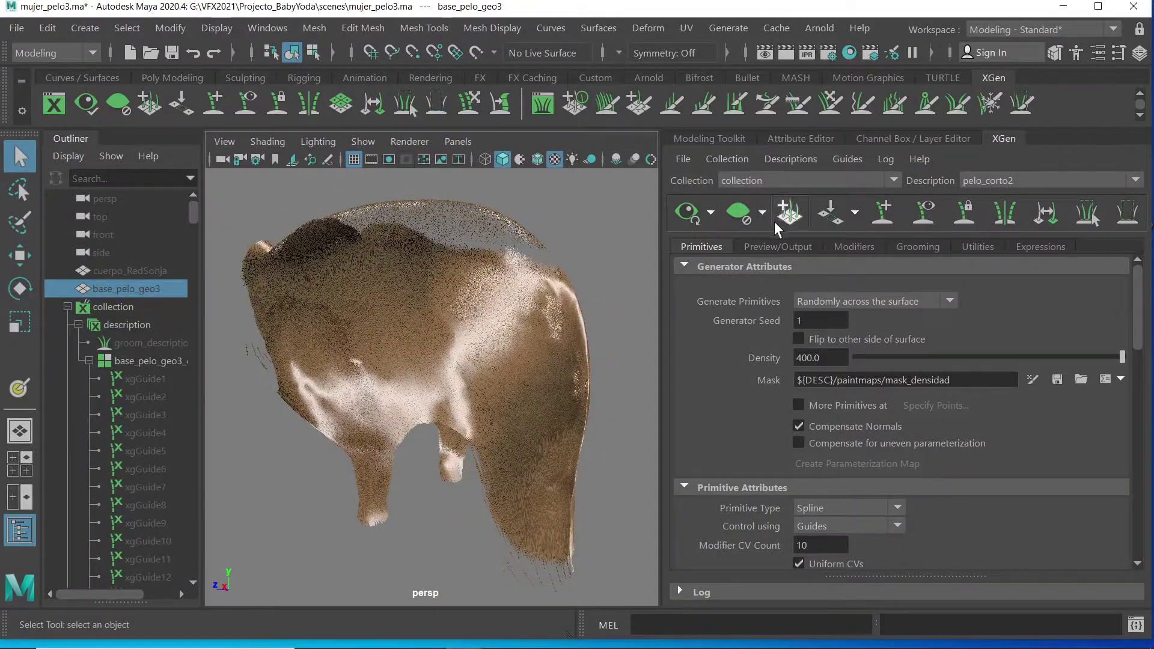
Set the hair density to 50 in the generator attributes.
double_click(820, 358)
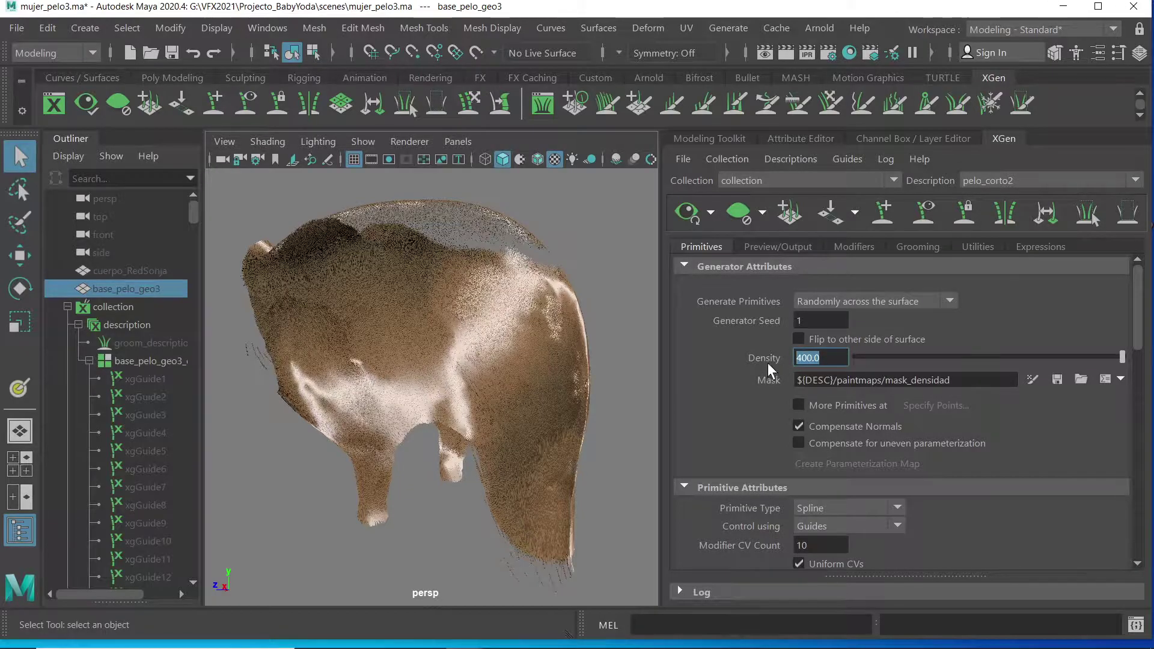
type("50")
key("Return")
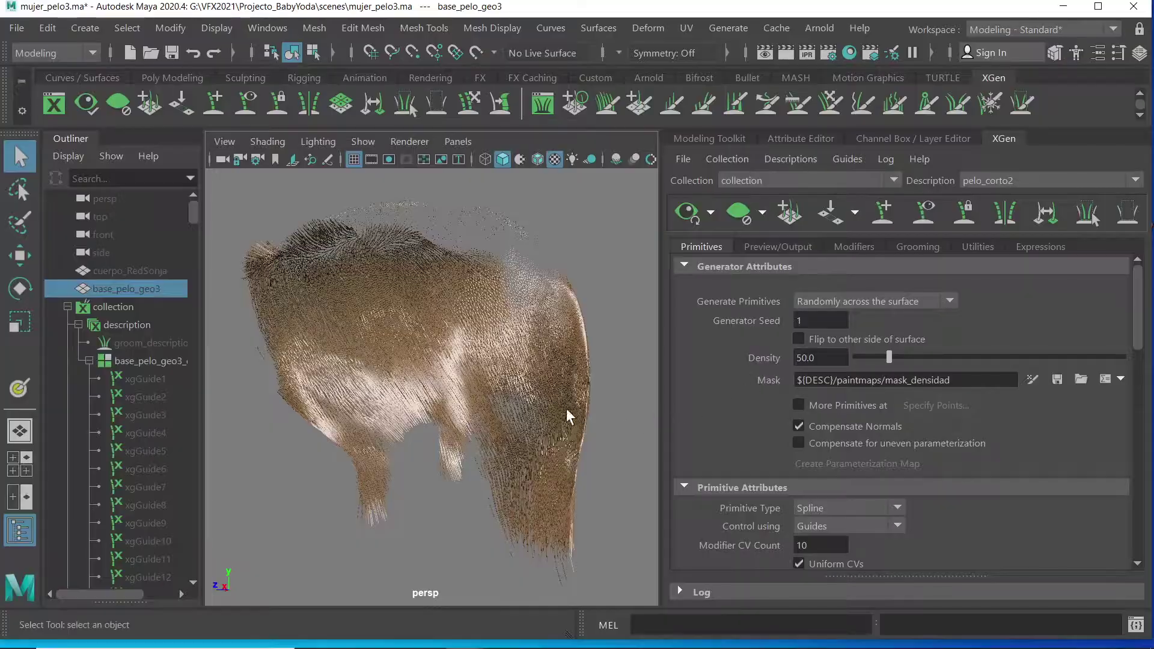
Set the hair strands' Taper to 1.0 in the primitive attributes.
right_click_drag(475, 389, 601, 315, "alt")
left_click_drag(601, 316, 499, 350, "alt")
middle_click_drag(563, 387, 565, 387, "alt")
left_click_drag(565, 388, 482, 358, "alt")
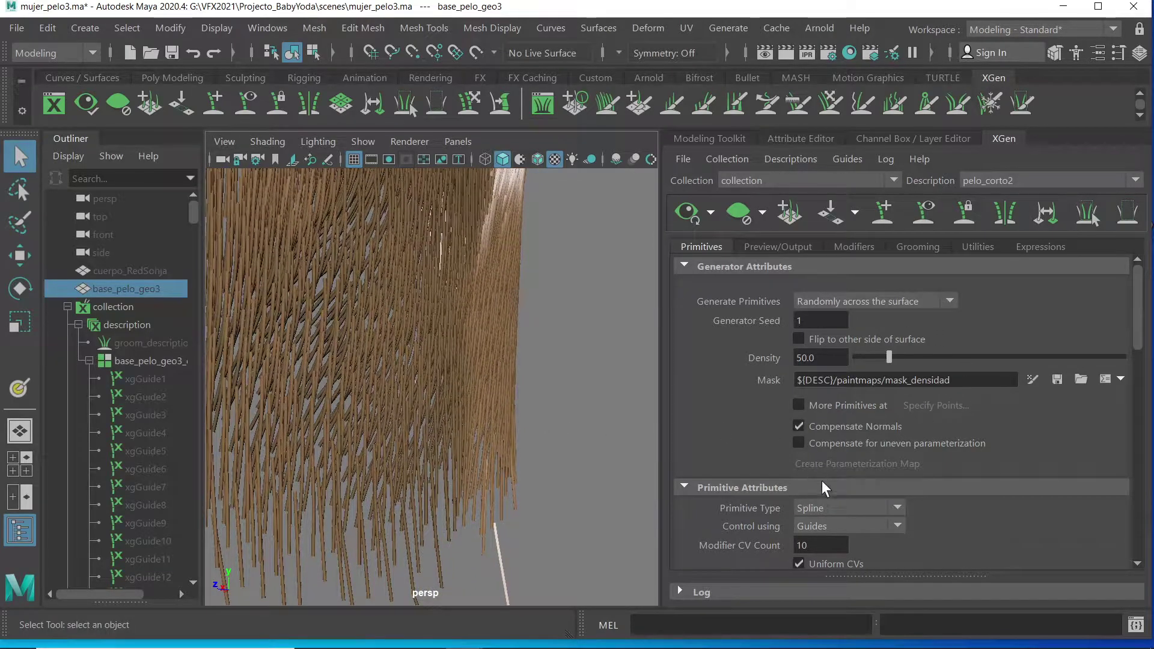
mouse_move(1140, 343)
left_mouse_down()
mouse_move(1149, 466)
mouse_move(1147, 316)
mouse_move(1152, 462)
mouse_move(1151, 335)
left_mouse_up()
left_click_drag(1144, 316, 1149, 361)
left_click(823, 435)
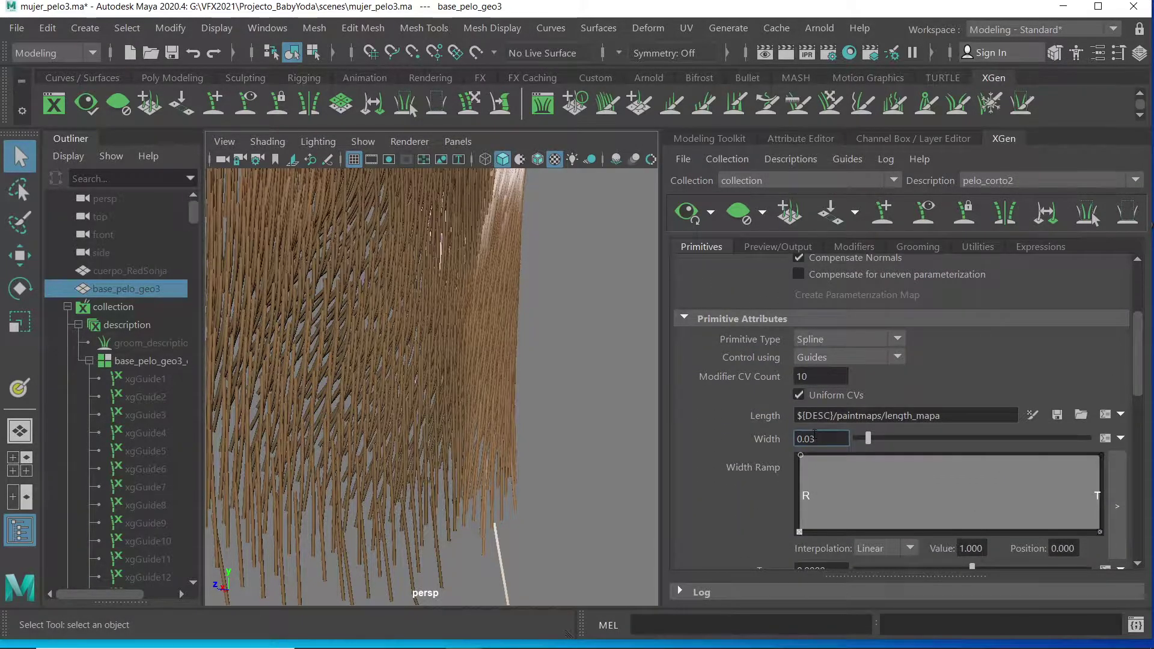
left_click_drag(1142, 394, 1145, 430)
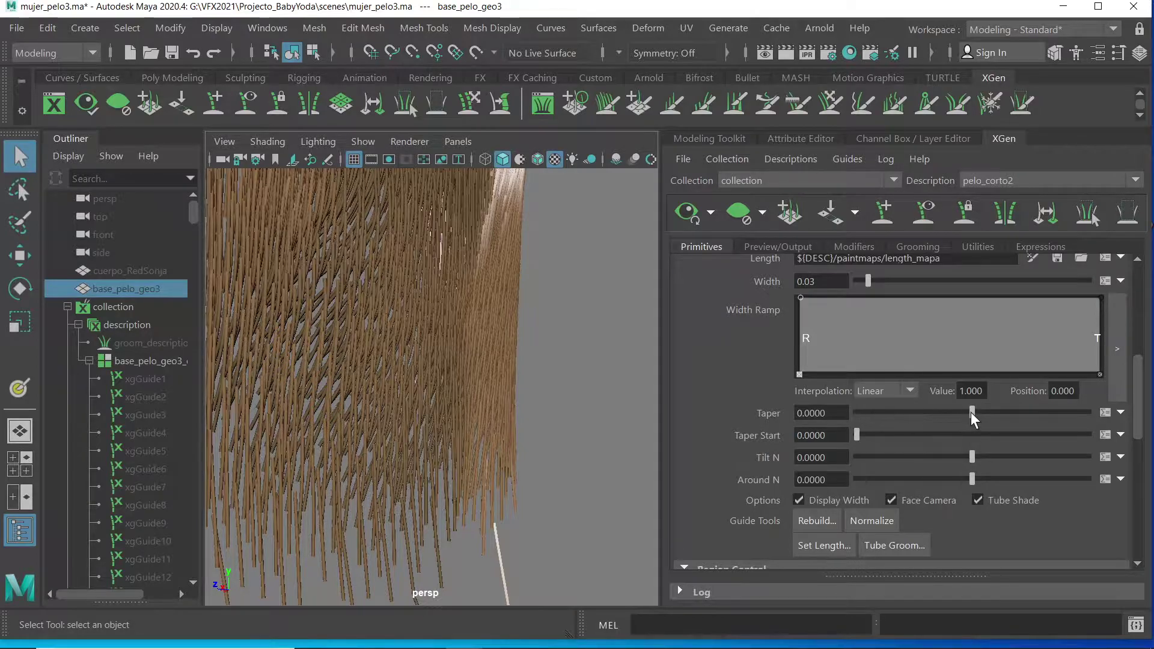
left_click_drag(974, 412, 1095, 411)
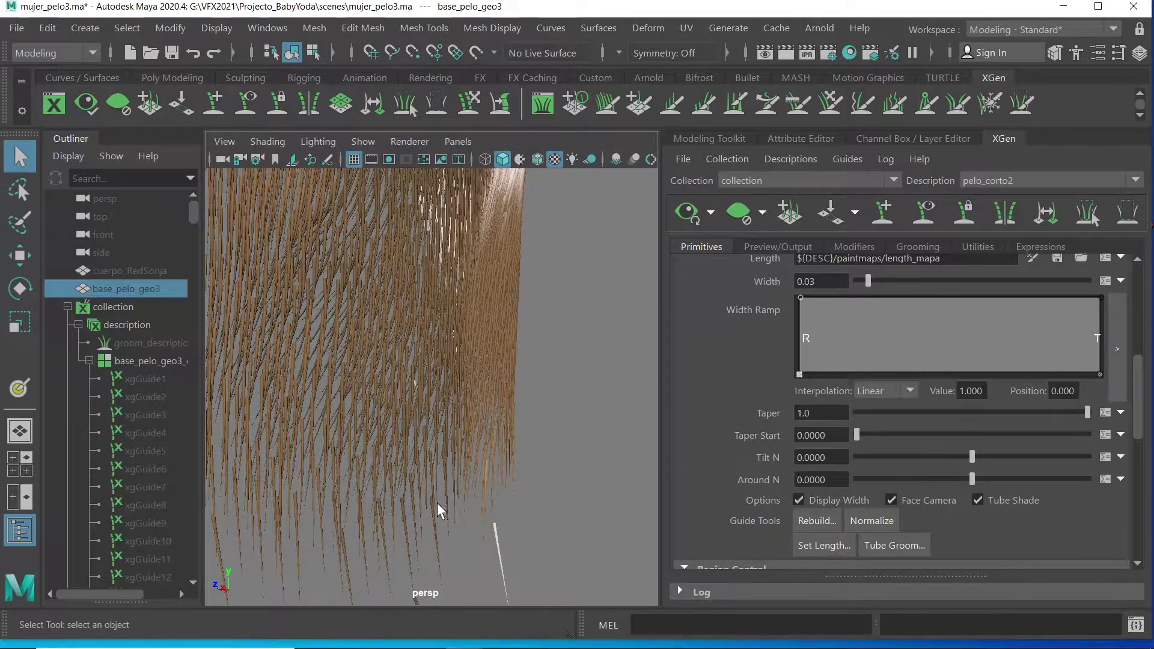
Set Taper Start to 0.705 so the strands narrow only near their tips.
right_click_drag(453, 503, 523, 519, "alt")
scroll(526, 370, "up", 5)
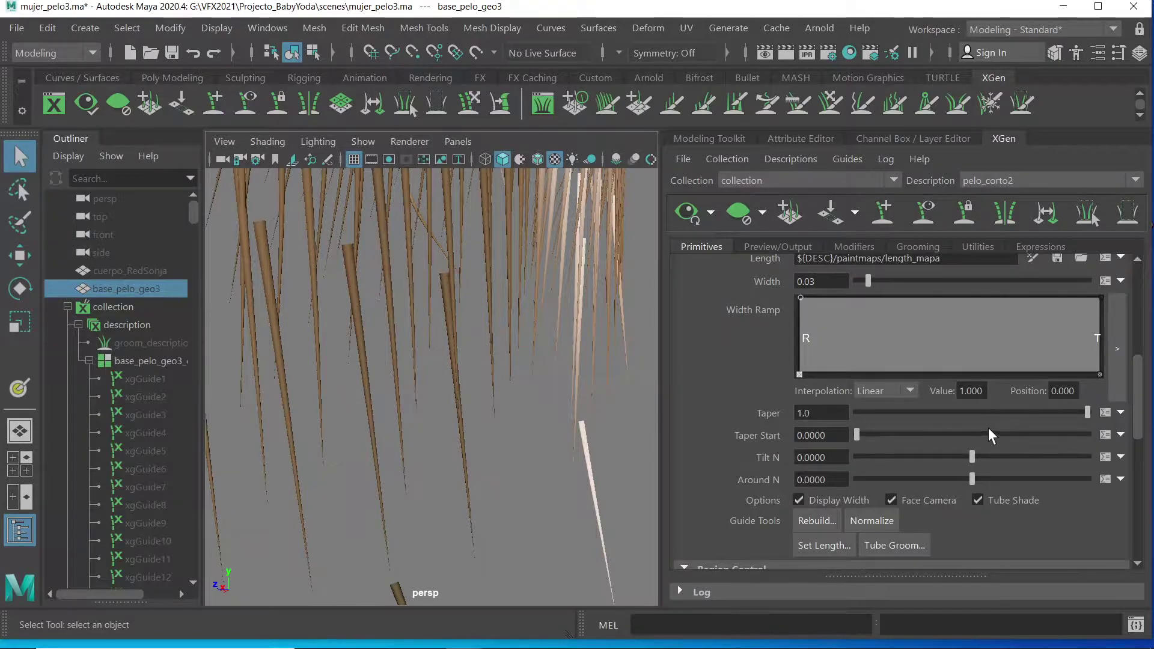
left_click_drag(974, 433, 974, 433)
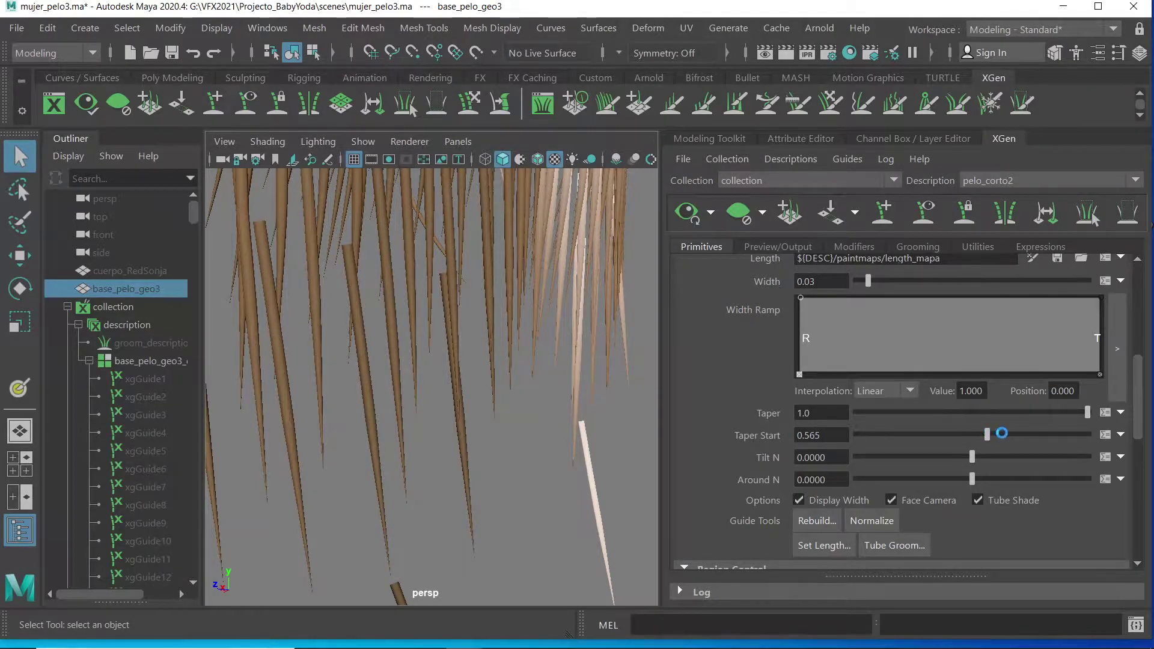
left_click_drag(1016, 436, 1019, 436)
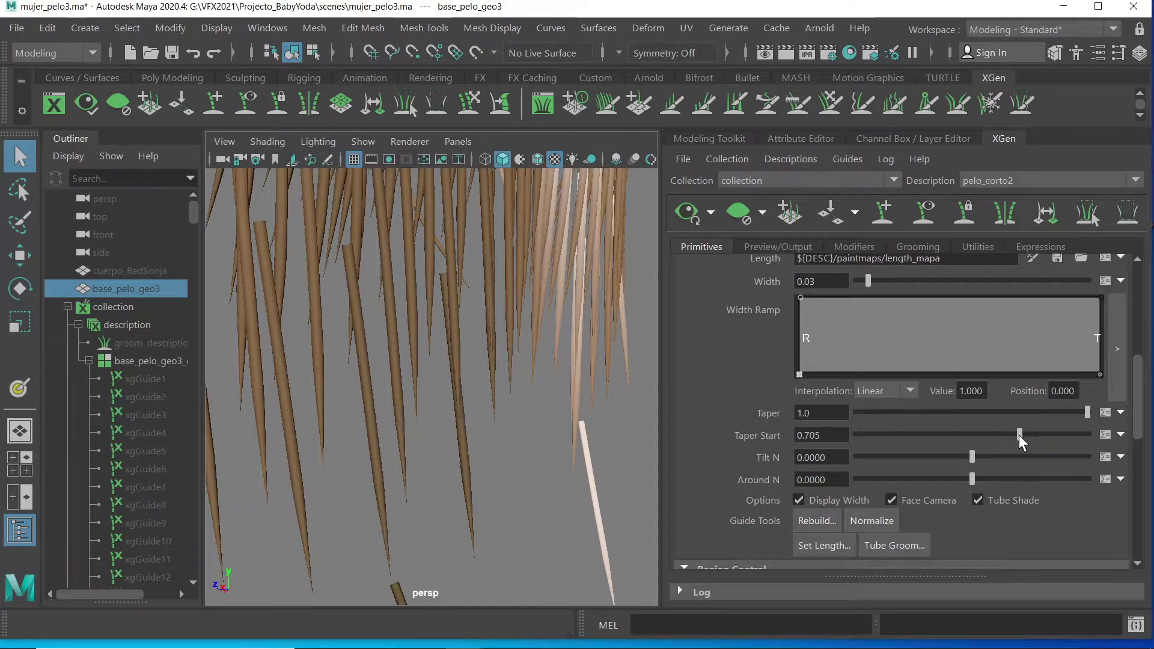
left_click_drag(546, 445, 486, 472, "alt")
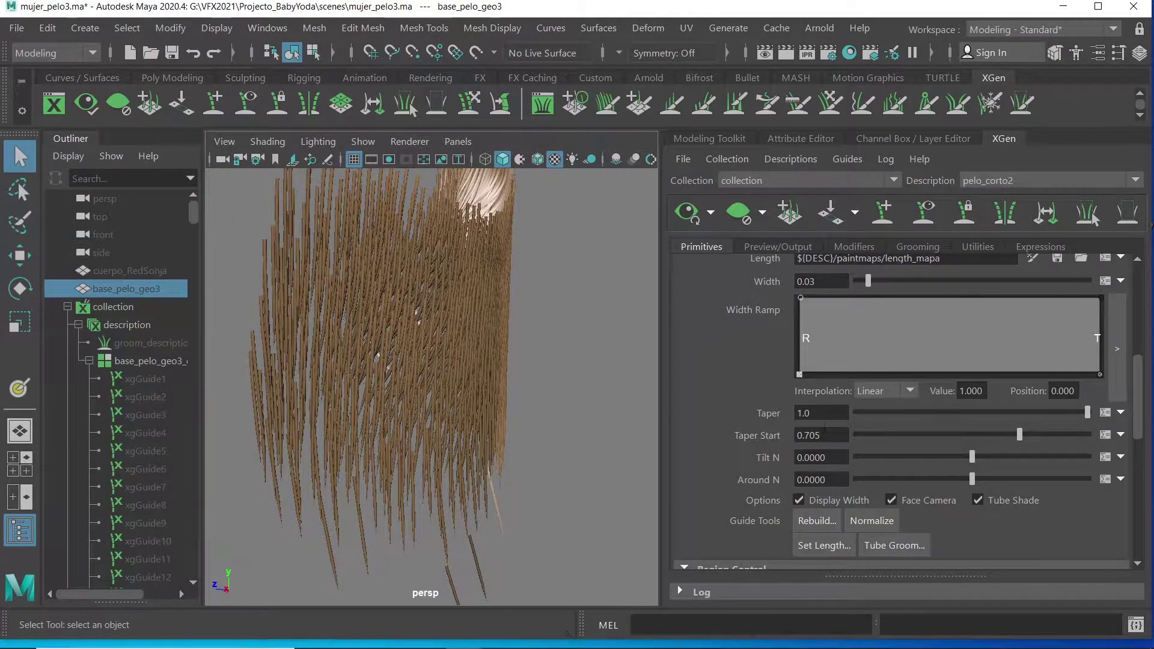
Set the hair strands' Width to 0.01 in the primitive attributes.
scroll(1141, 397, "down", 3)
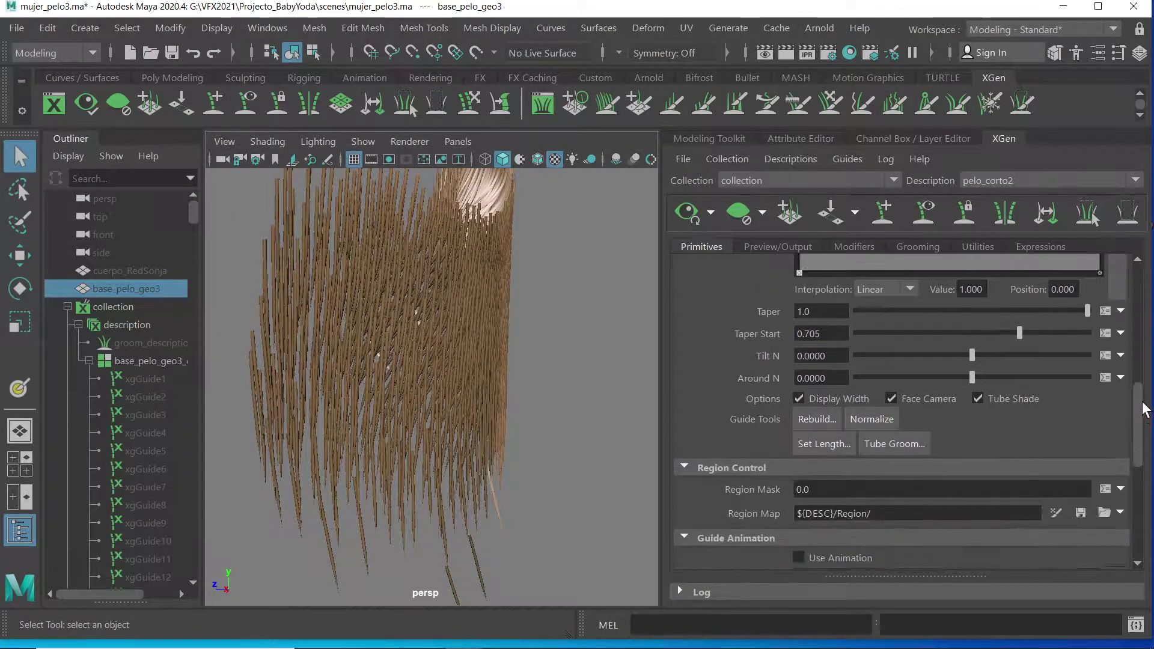
scroll(1141, 419, "down", 2)
scroll(1140, 409, "up", 6)
left_click_drag(1138, 387, 1134, 347)
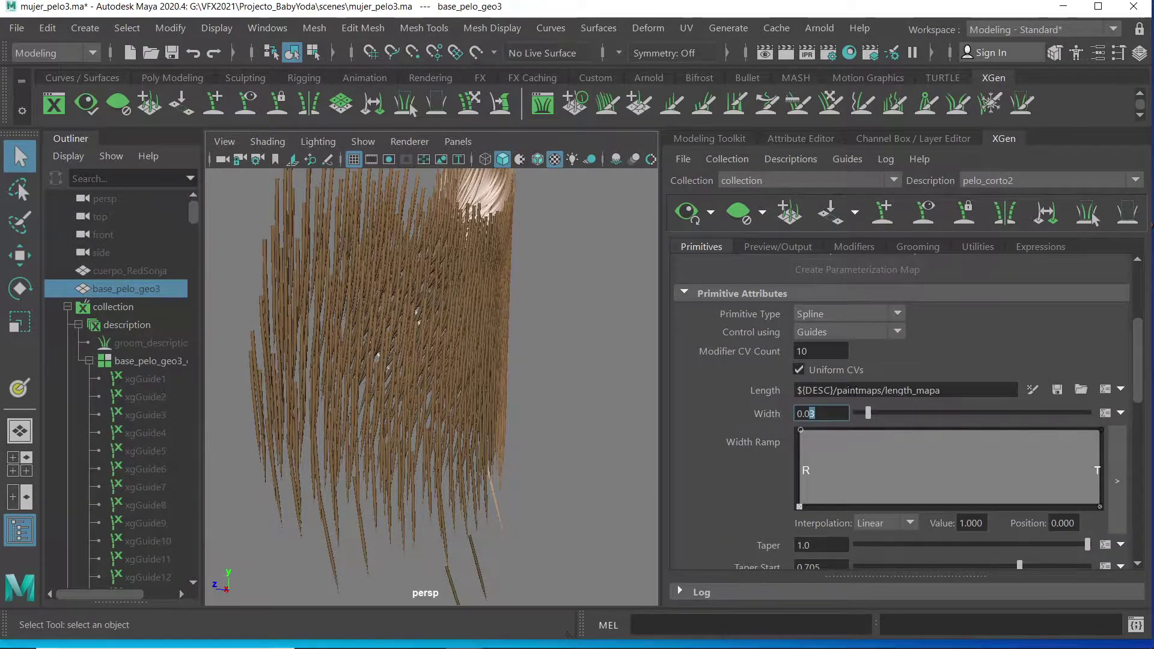
type("1")
key("Return")
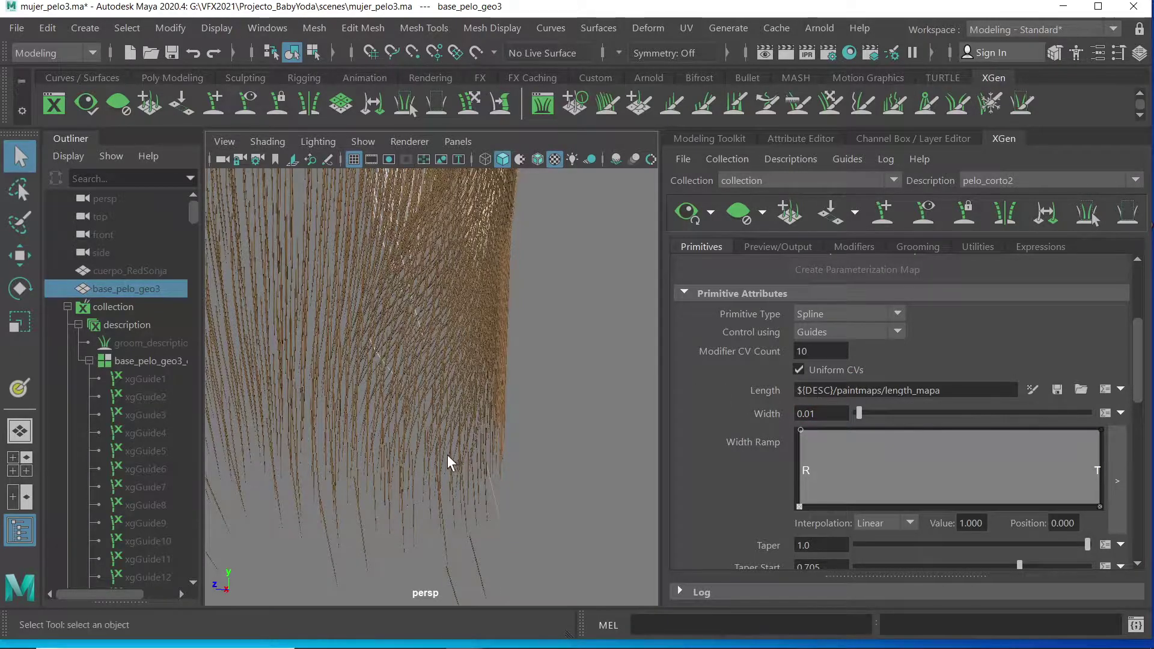
Update the preview of the current description and inspect the thinner hair around the whole head.
right_click_drag(537, 335, 405, 421, "alt")
middle_click_drag(405, 421, 511, 467, "alt")
mouse_move(511, 467)
left_mouse_down("alt")
mouse_move(515, 438)
mouse_move(443, 424)
mouse_move(467, 417)
mouse_move(529, 457)
left_mouse_up("alt")
left_click(688, 212)
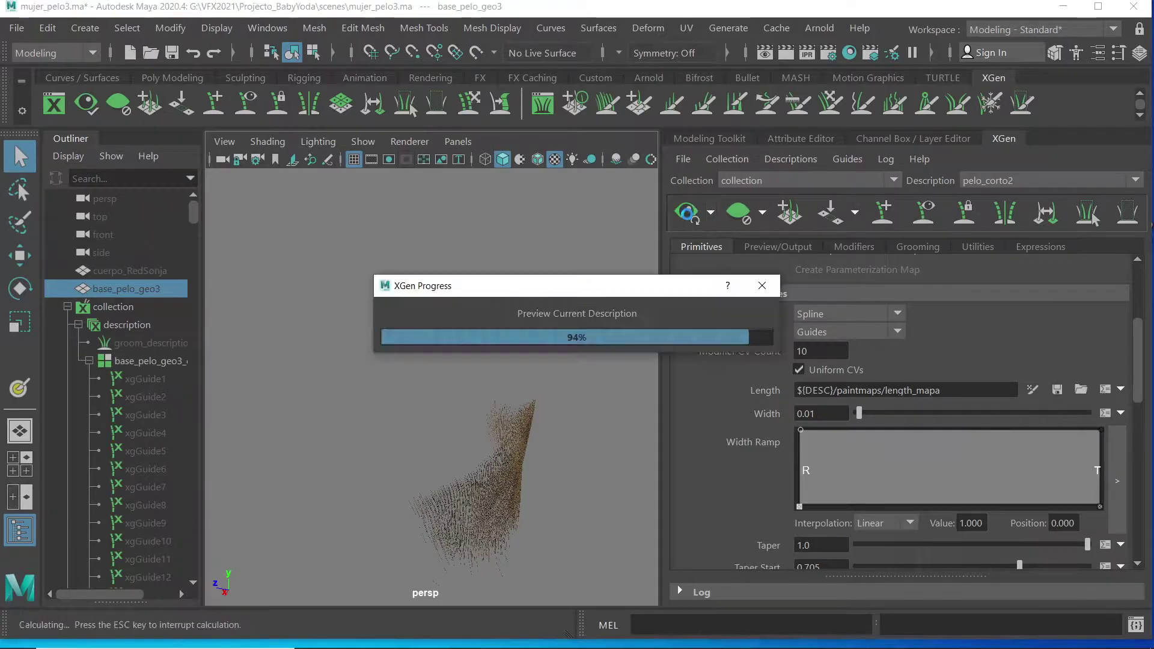
mouse_move(587, 433)
left_mouse_down("alt")
mouse_move(482, 399)
mouse_move(572, 399)
mouse_move(587, 471)
mouse_move(601, 458)
mouse_move(616, 369)
mouse_move(582, 397)
mouse_move(606, 394)
left_mouse_up("alt")
left_click_drag(289, 415, 464, 482, "alt")
left_click_drag(500, 548, 530, 528, "alt")
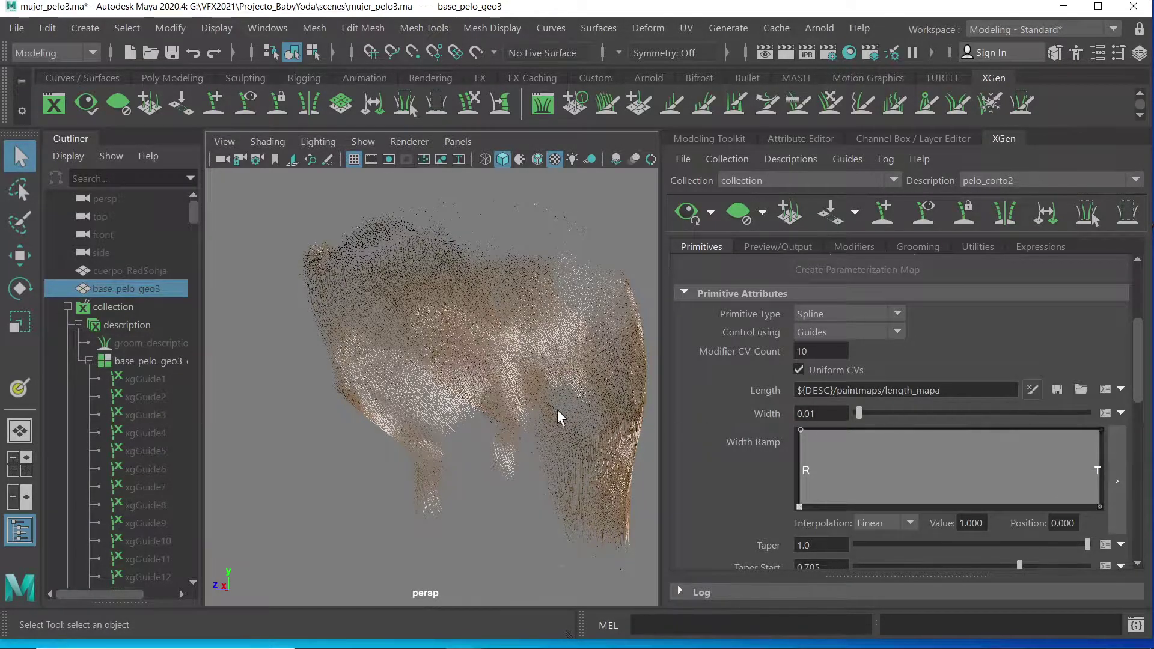
Reactivate the 3D Paint Tool and unhide the base_pelo_geo3 mesh with its length map displayed.
key("y")
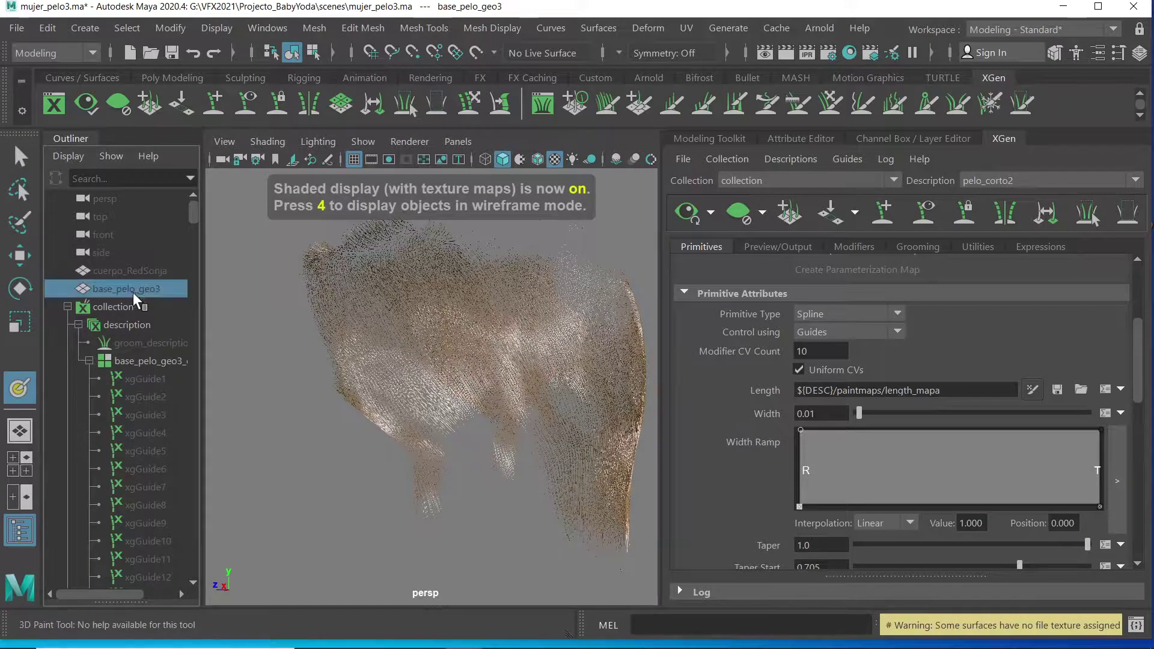
key("h")
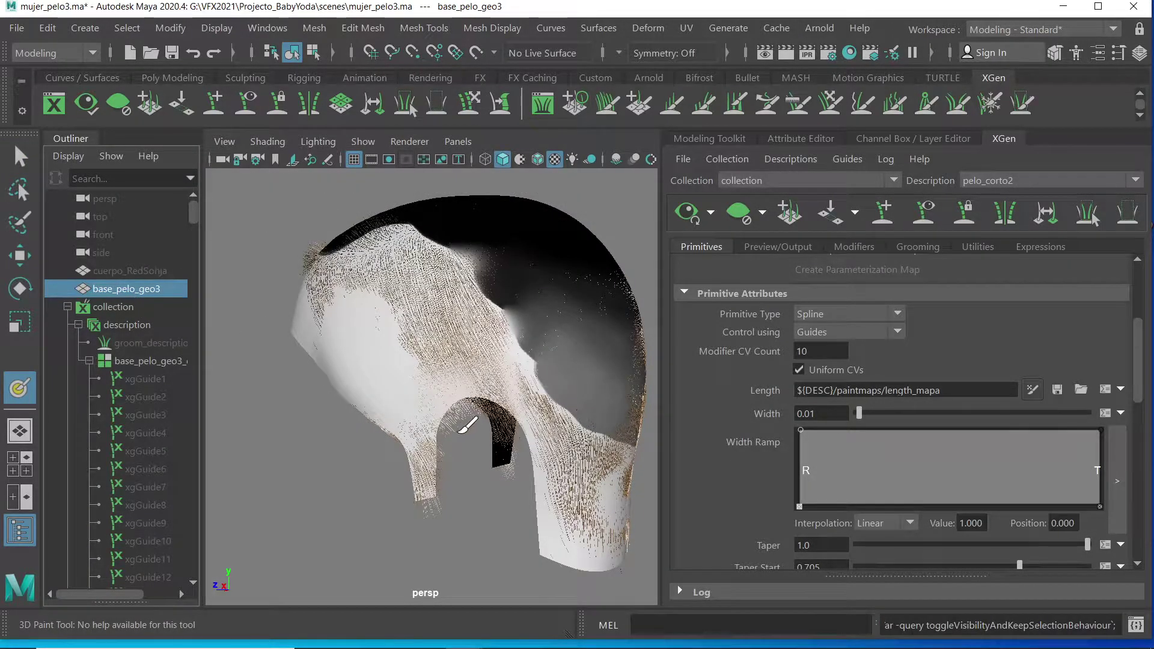
scroll(515, 451, "up", 3)
left_click_drag(516, 451, 487, 482, "alt")
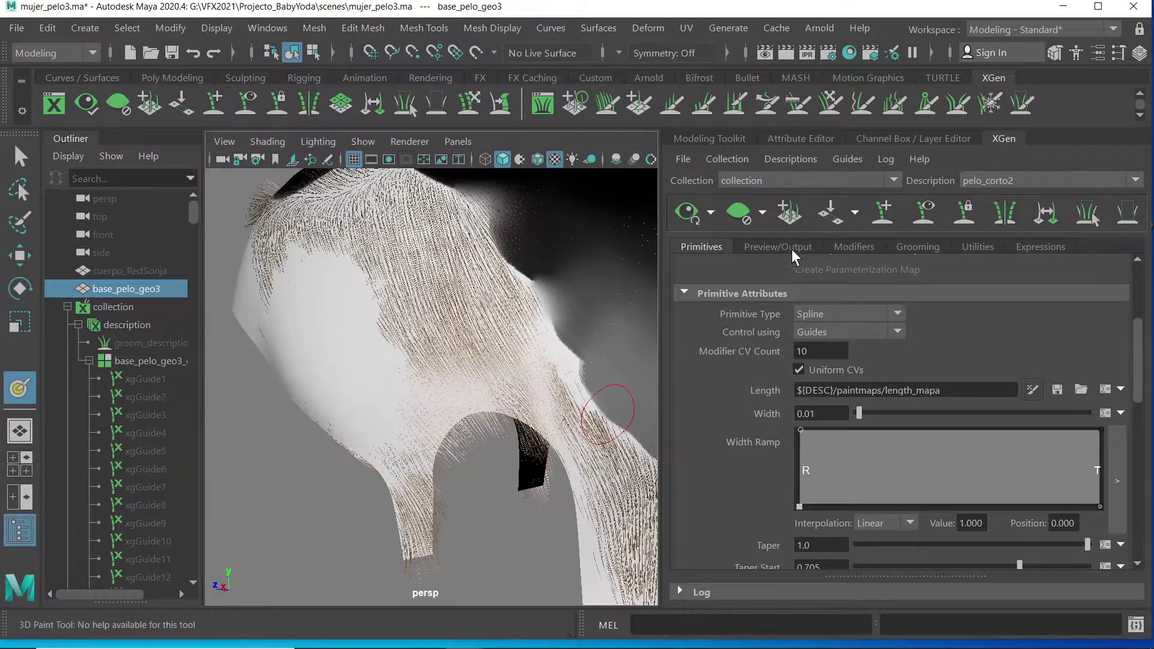
Switch the 3D Paint Tool to the Artisan Paint operation with a mid-grey color and paint the length map over the sideburn and temple.
double_click(20, 391)
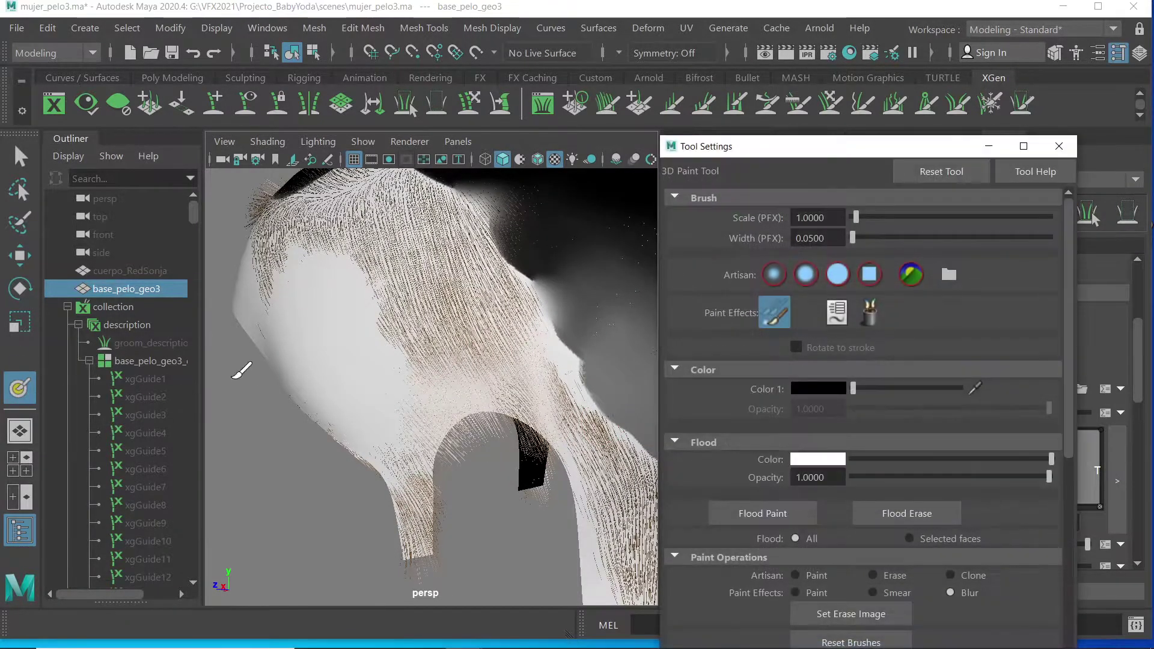
left_click_drag(856, 392, 855, 390)
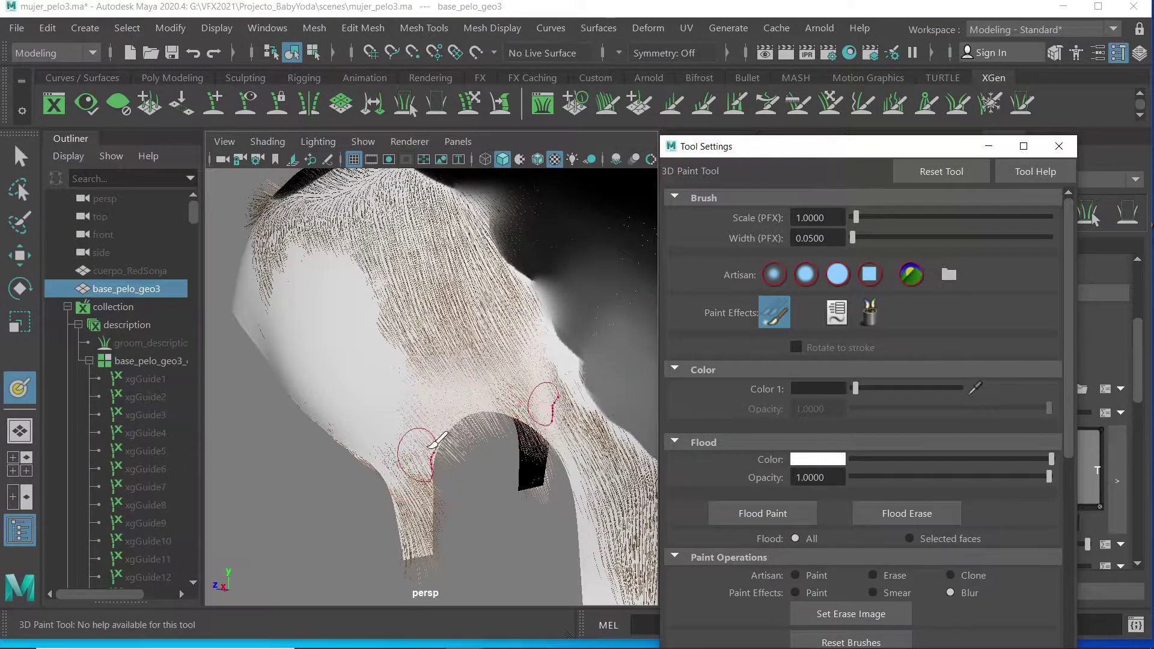
left_click(797, 576)
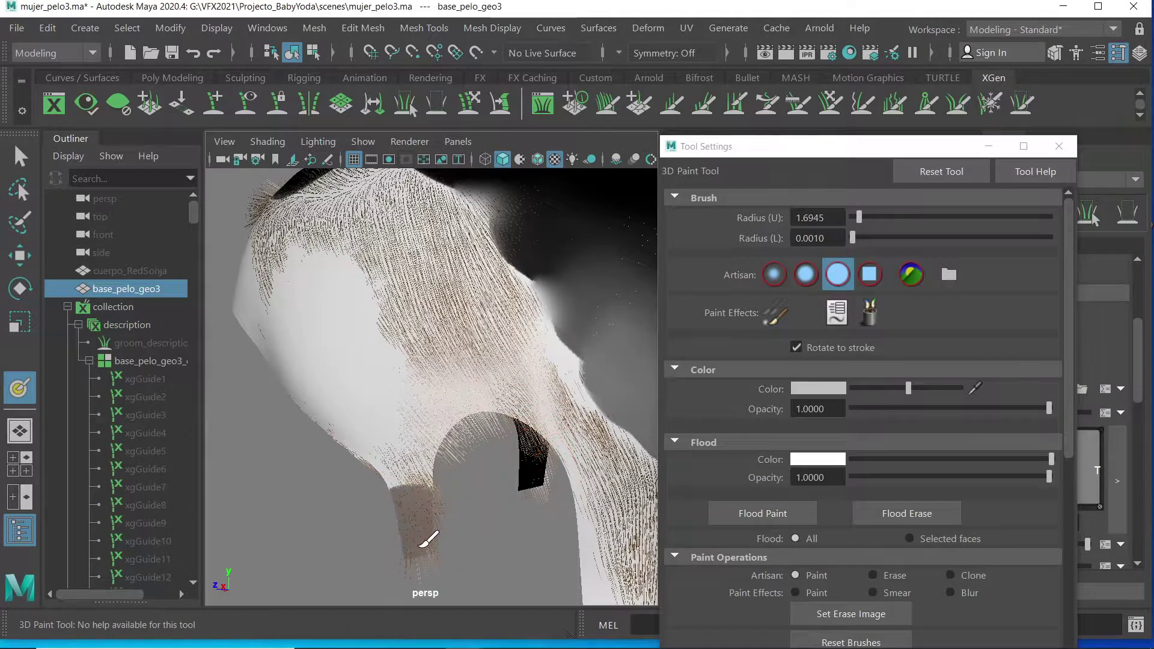
mouse_move(424, 529)
left_mouse_down()
mouse_move(392, 426)
mouse_move(355, 412)
mouse_move(384, 457)
mouse_move(322, 399)
mouse_move(368, 463)
mouse_move(353, 404)
mouse_move(355, 441)
mouse_move(452, 483)
mouse_move(373, 388)
mouse_move(330, 379)
mouse_move(345, 413)
left_mouse_up()
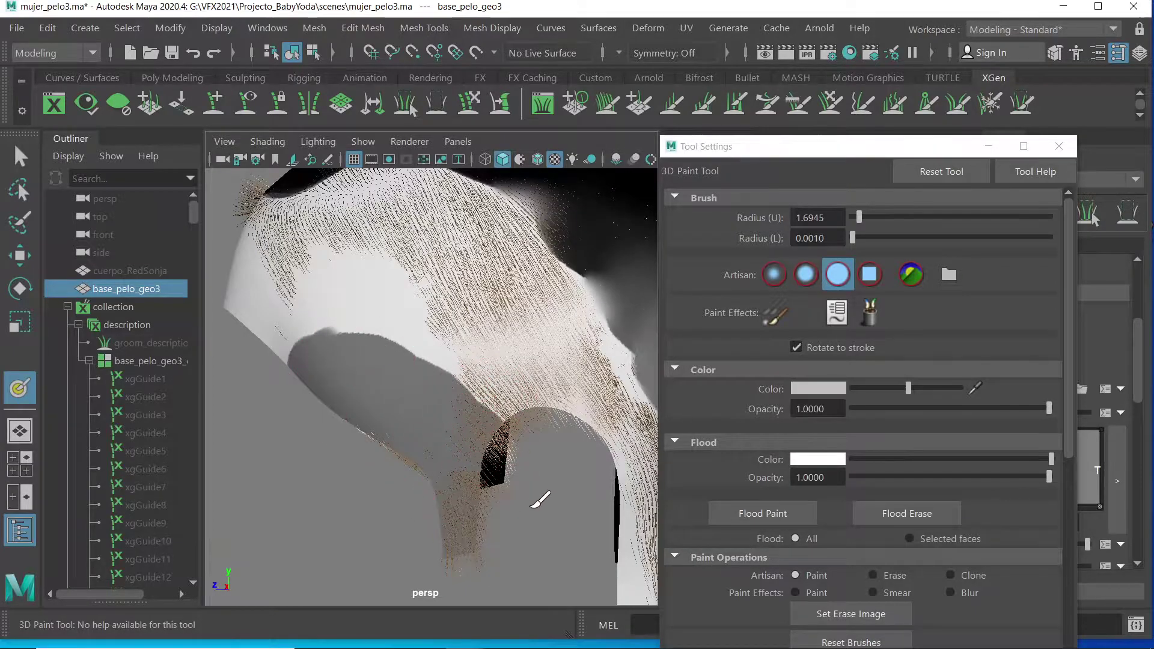
scroll(541, 501, "down", 5)
Save the painted length map and update the description preview to check the shortened sideburn hair up close.
left_click_drag(938, 146, 241, 469)
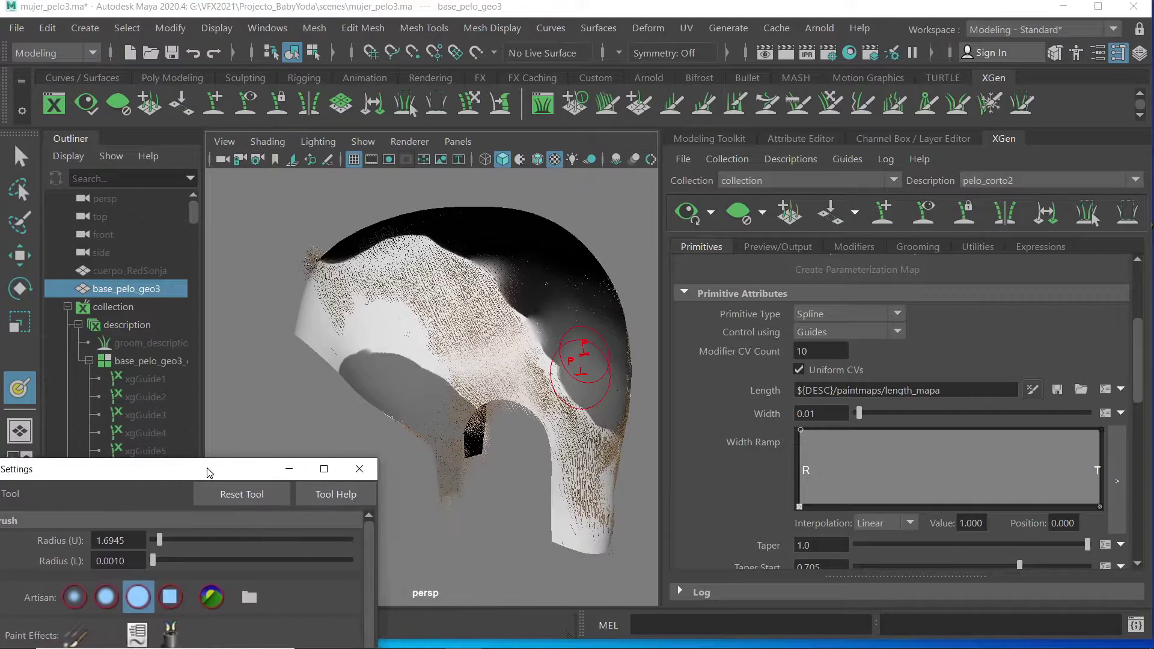
left_click(1058, 390)
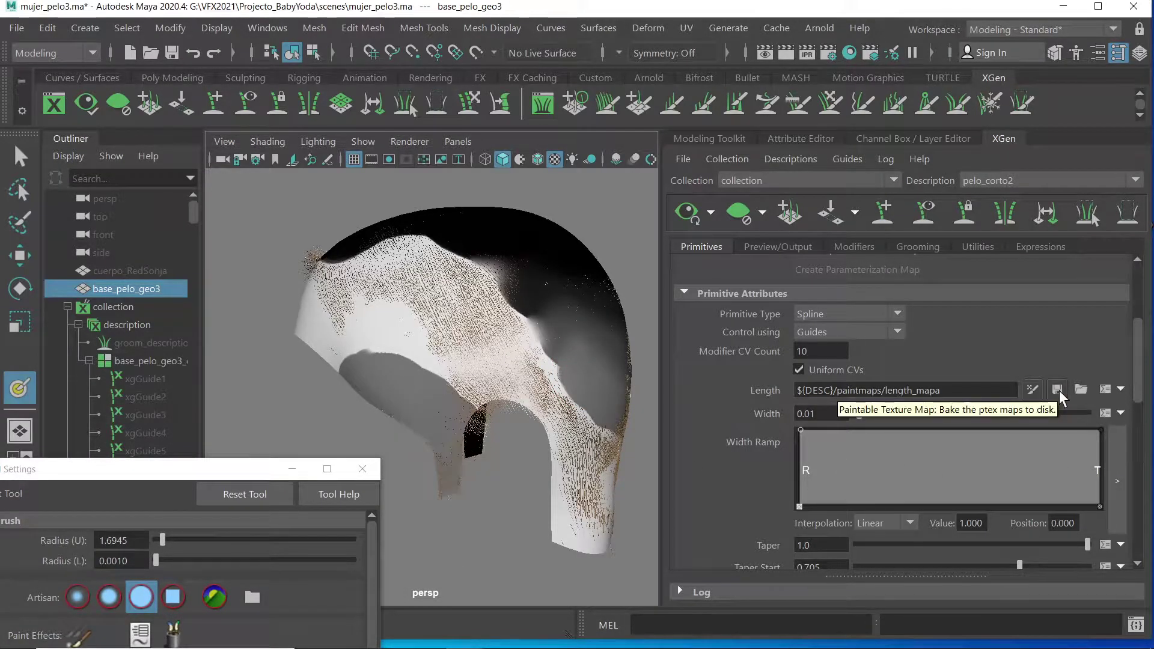
left_click(690, 213)
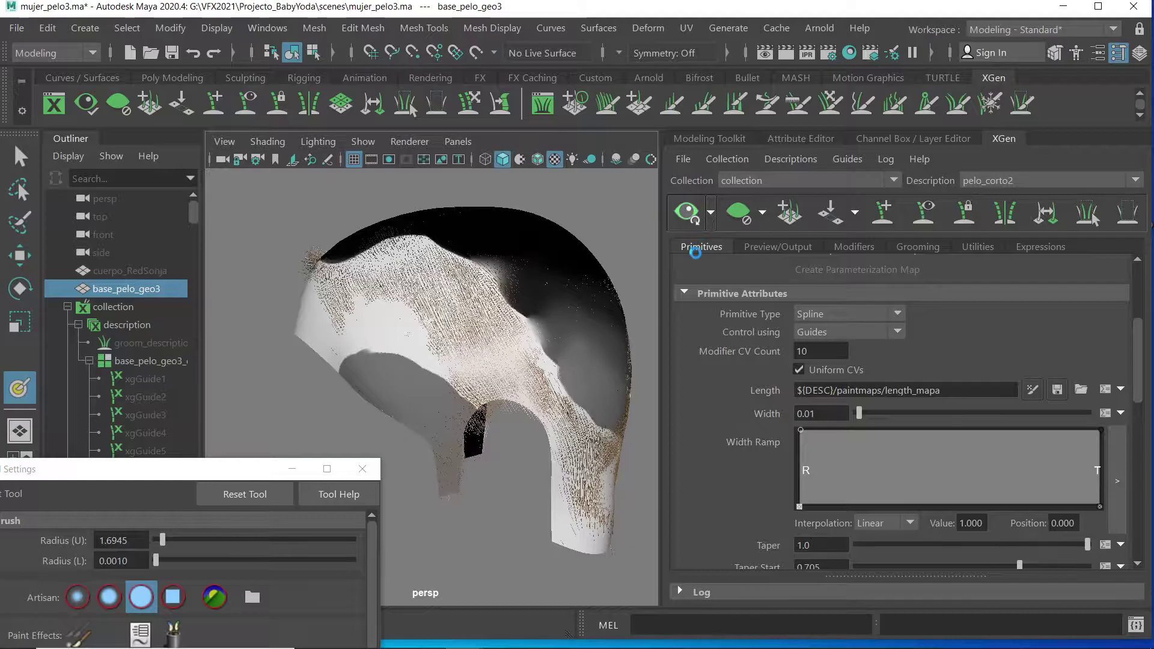
mouse_move(463, 448)
right_mouse_down("alt")
mouse_move(481, 463)
mouse_move(523, 458)
mouse_move(600, 426)
right_mouse_up("alt")
mouse_move(579, 413)
left_mouse_down("alt")
mouse_move(552, 405)
mouse_move(577, 411)
mouse_move(572, 427)
left_mouse_up("alt")
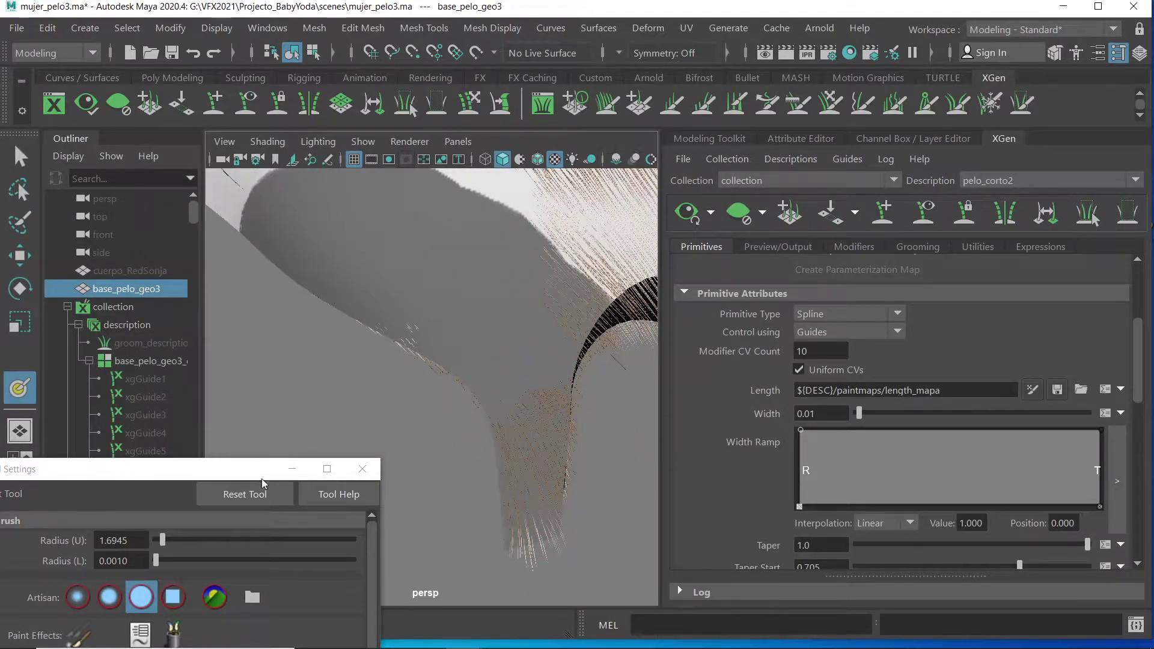
Darken the paint color to near-black grey, repaint the sideburn and lower temple, and save the length map.
mouse_move(232, 470)
left_mouse_down()
mouse_move(366, 268)
mouse_move(371, 222)
left_mouse_up()
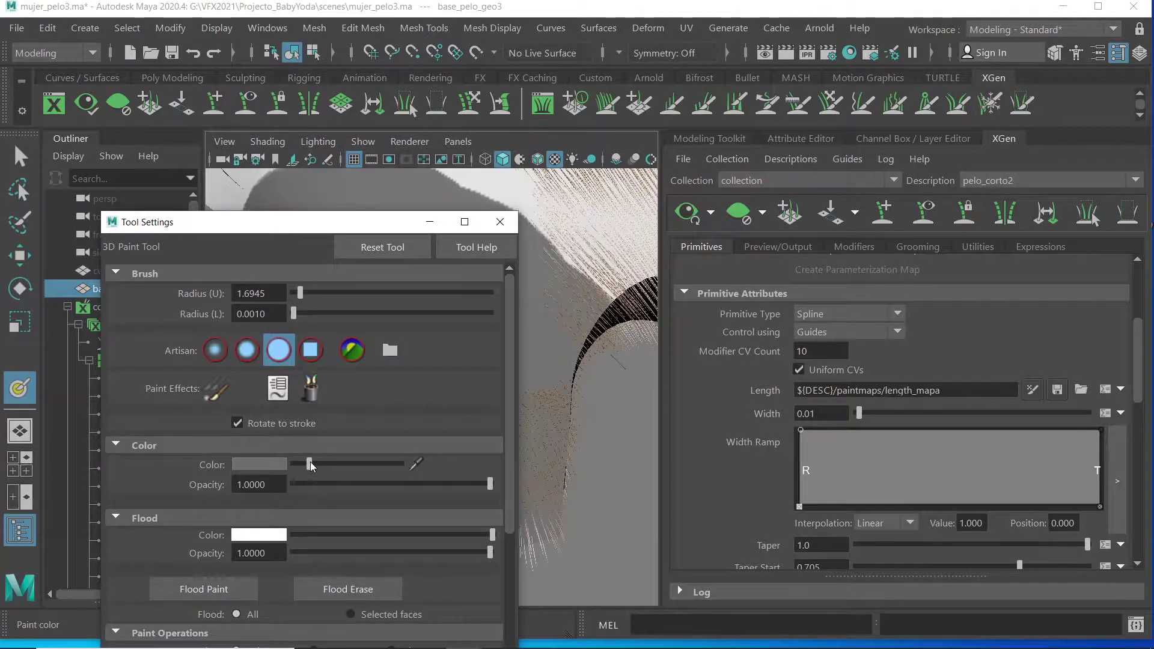
left_click_drag(322, 221, 225, 258)
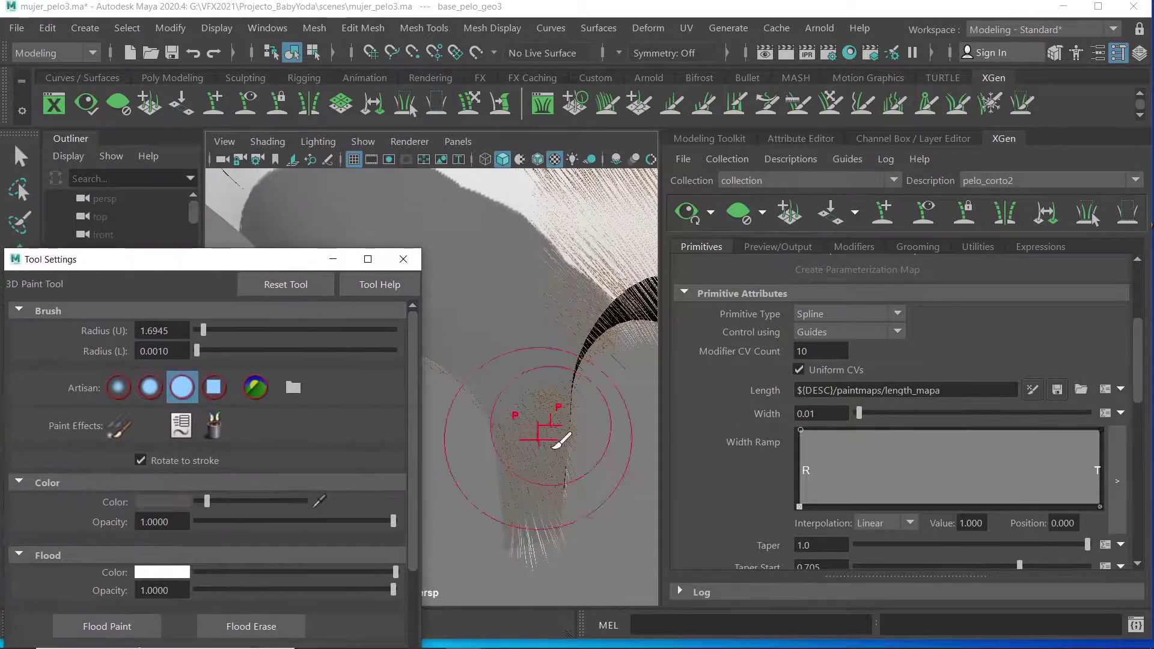
mouse_move(535, 499)
left_mouse_down()
mouse_move(508, 374)
mouse_move(464, 327)
mouse_move(448, 288)
left_mouse_up()
left_click(1056, 391)
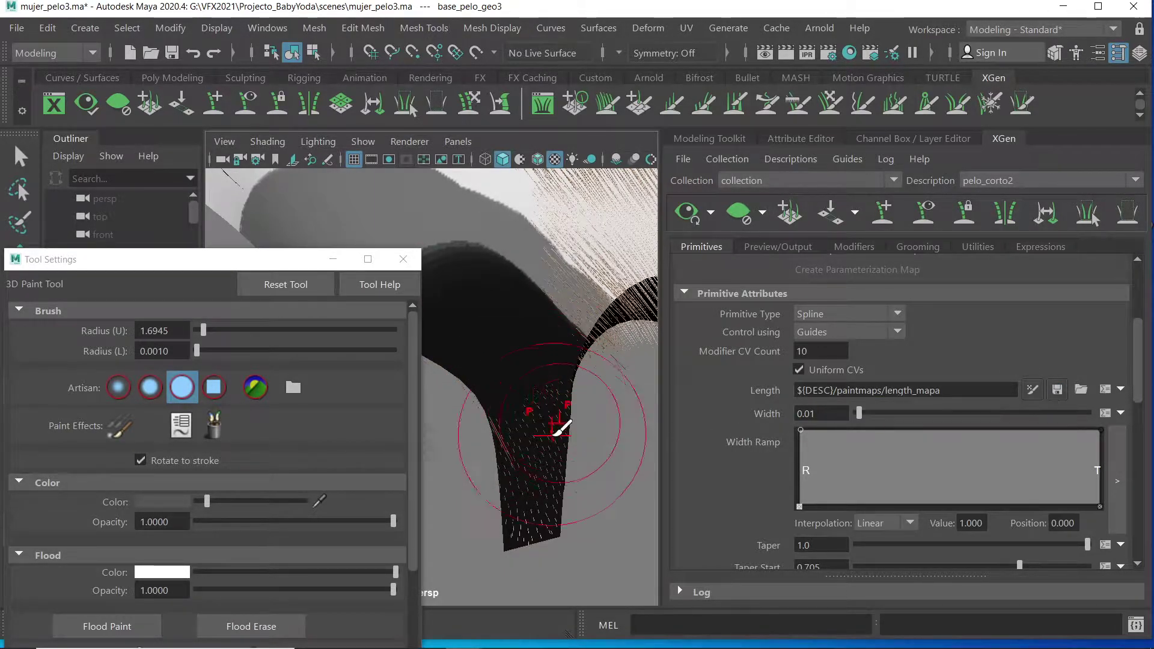
Touch up the dark grey along the sideburn edges where long strands remain, save the length map and update the preview.
left_click_drag(599, 460, 562, 333, "alt")
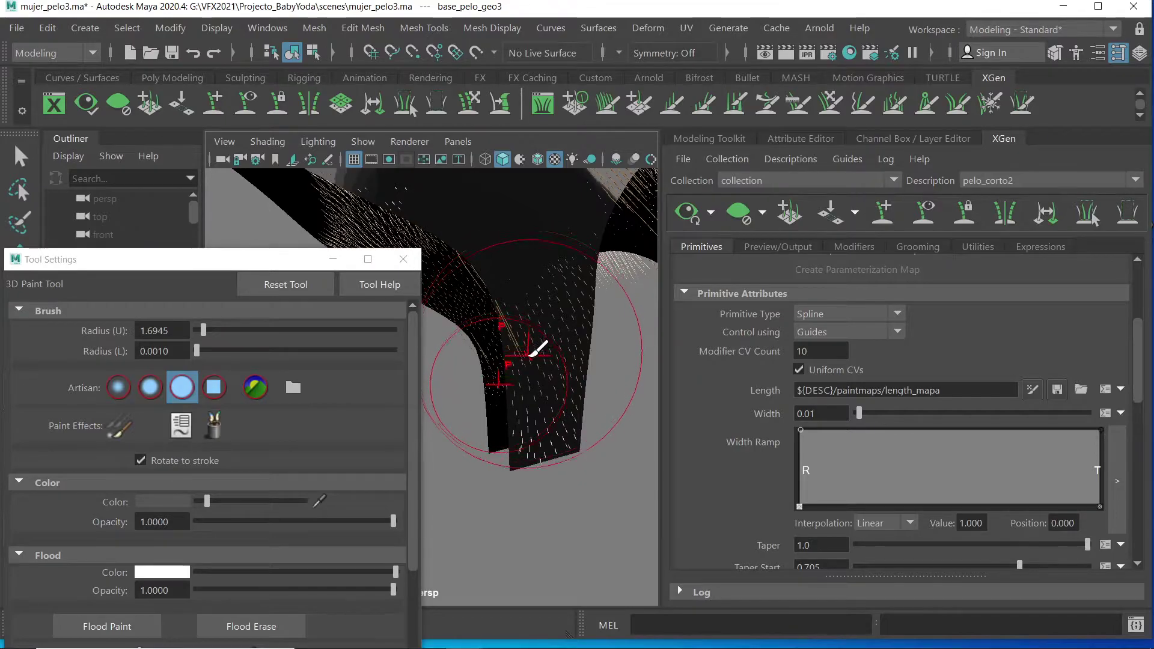
mouse_move(580, 399)
left_mouse_down("alt")
mouse_move(572, 466)
mouse_move(550, 425)
left_mouse_up("alt")
mouse_move(533, 379)
left_mouse_down("alt")
mouse_move(564, 405)
mouse_move(580, 399)
mouse_move(567, 412)
mouse_move(581, 429)
left_mouse_up("alt")
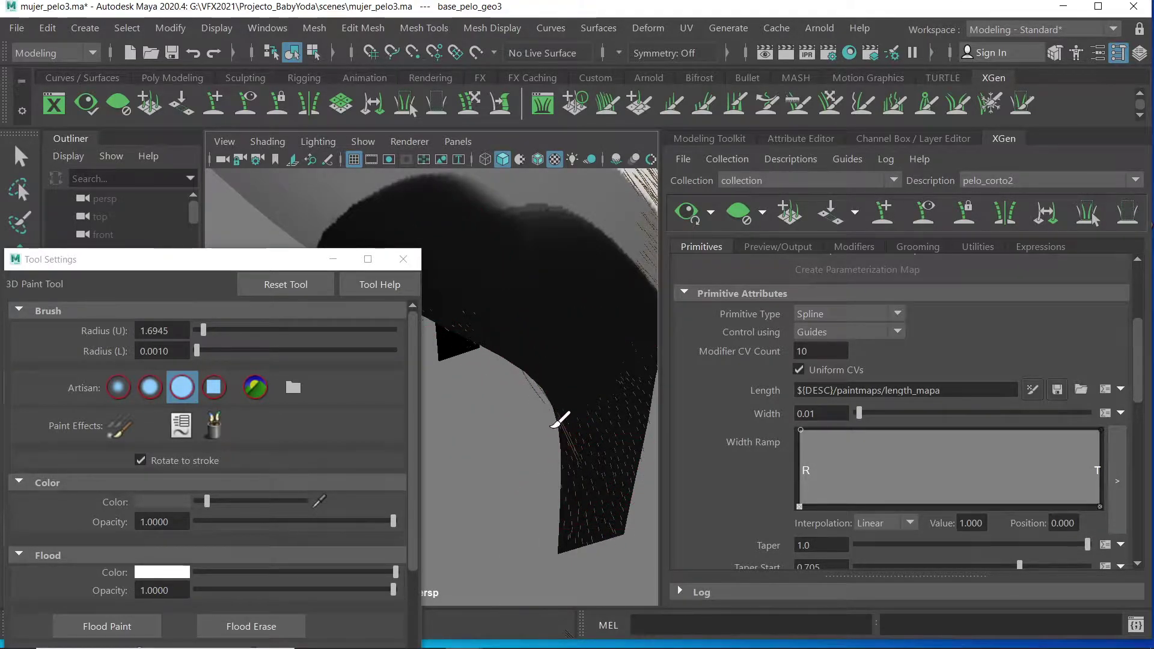
left_click(1058, 391)
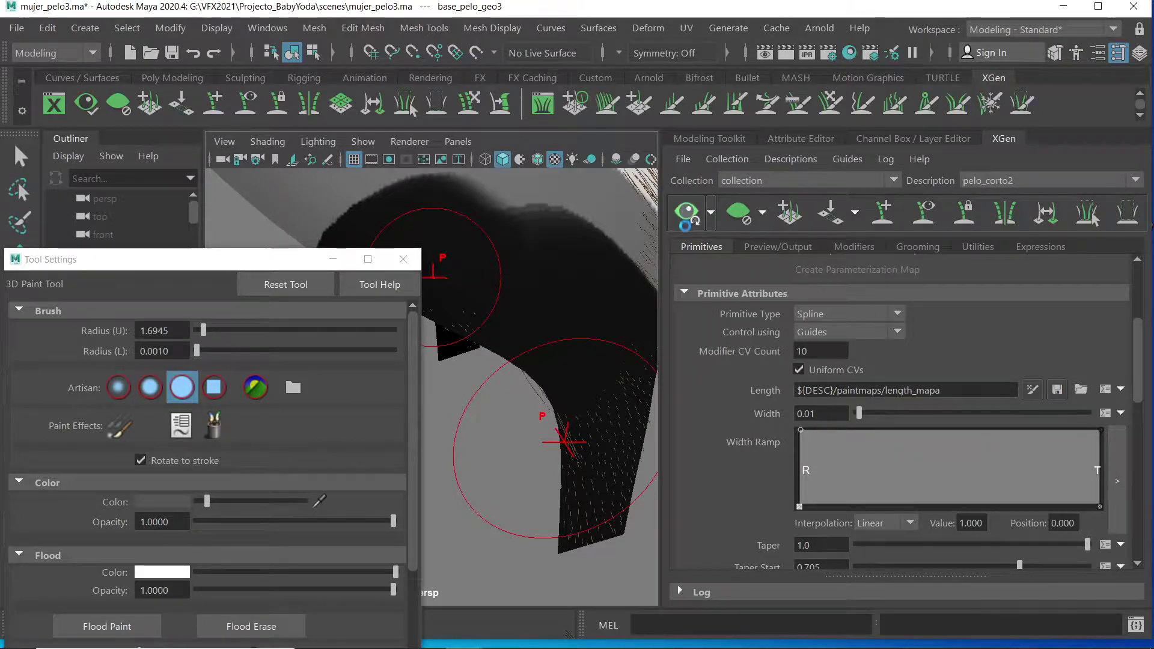
left_click_drag(619, 391, 556, 316, "alt")
left_click_drag(244, 265, 505, 463)
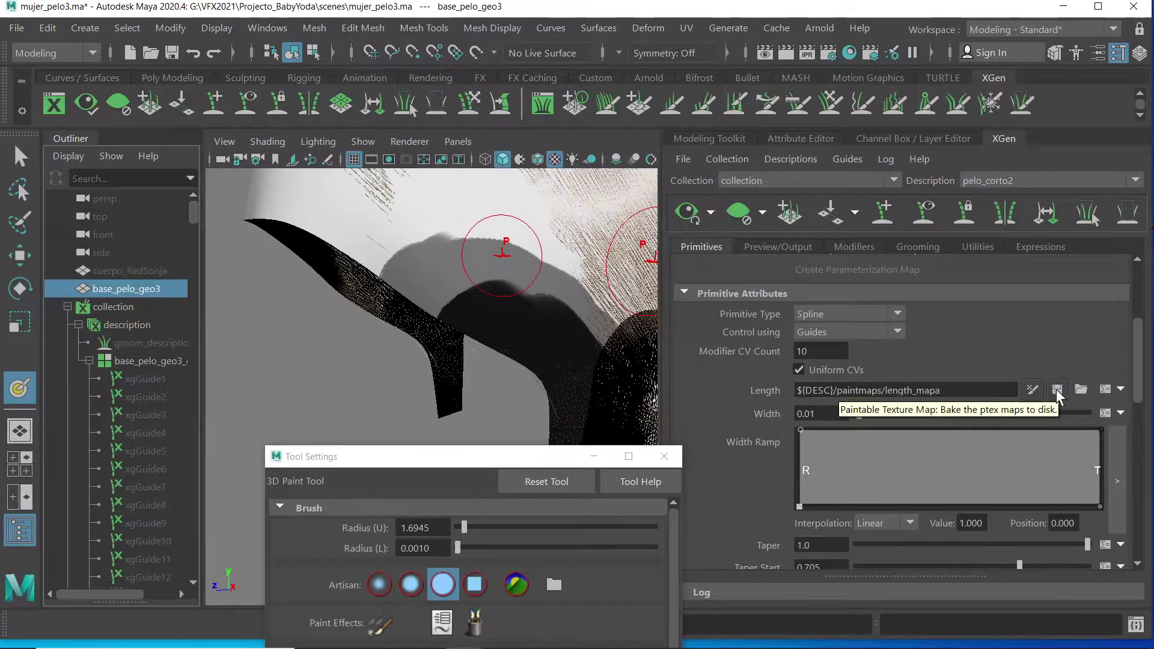
left_click(687, 214)
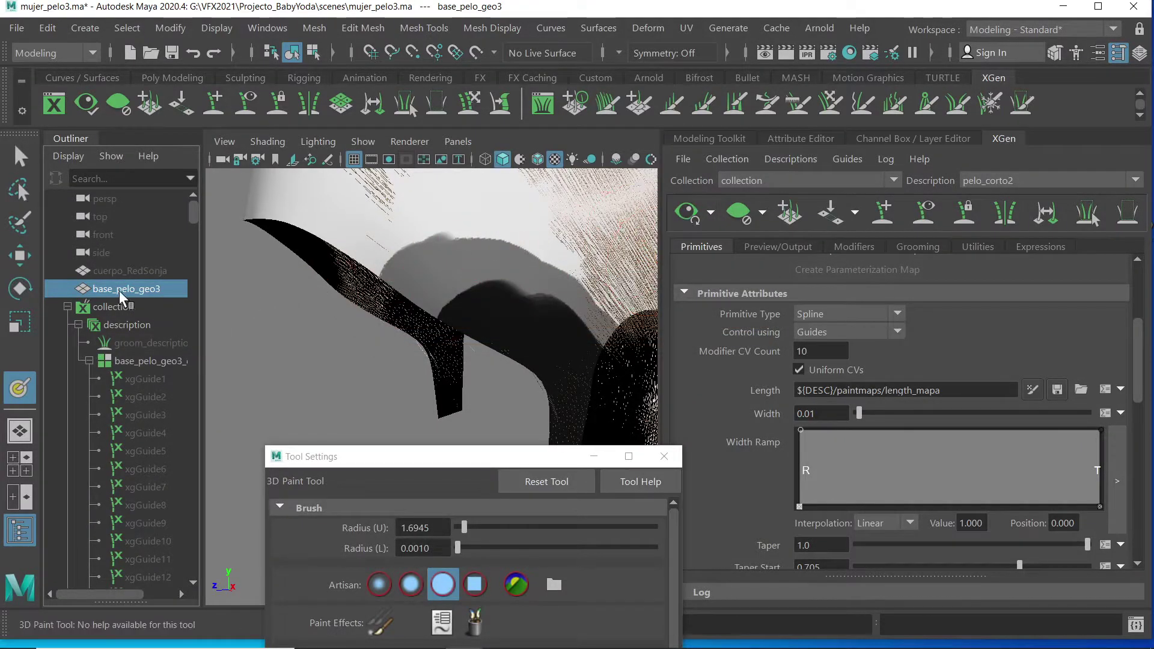
Hide the base_pelo_geo3 mesh and unhide the cuerpo_RedSonja body to check the hair around the ear.
key("h")
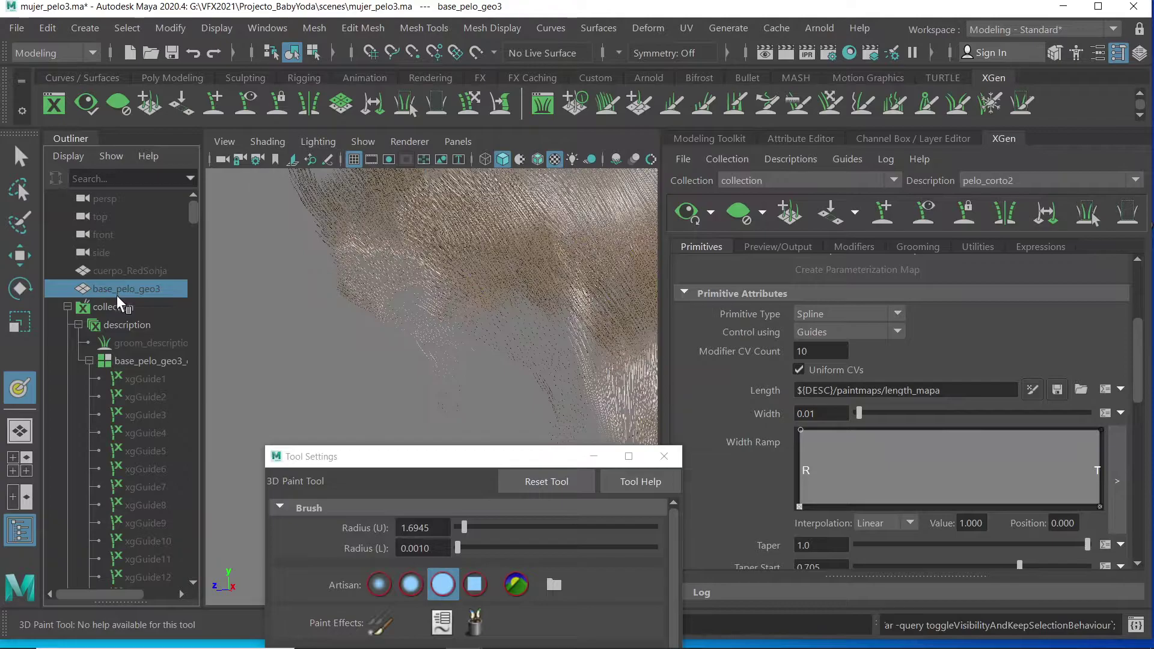
left_click(151, 273)
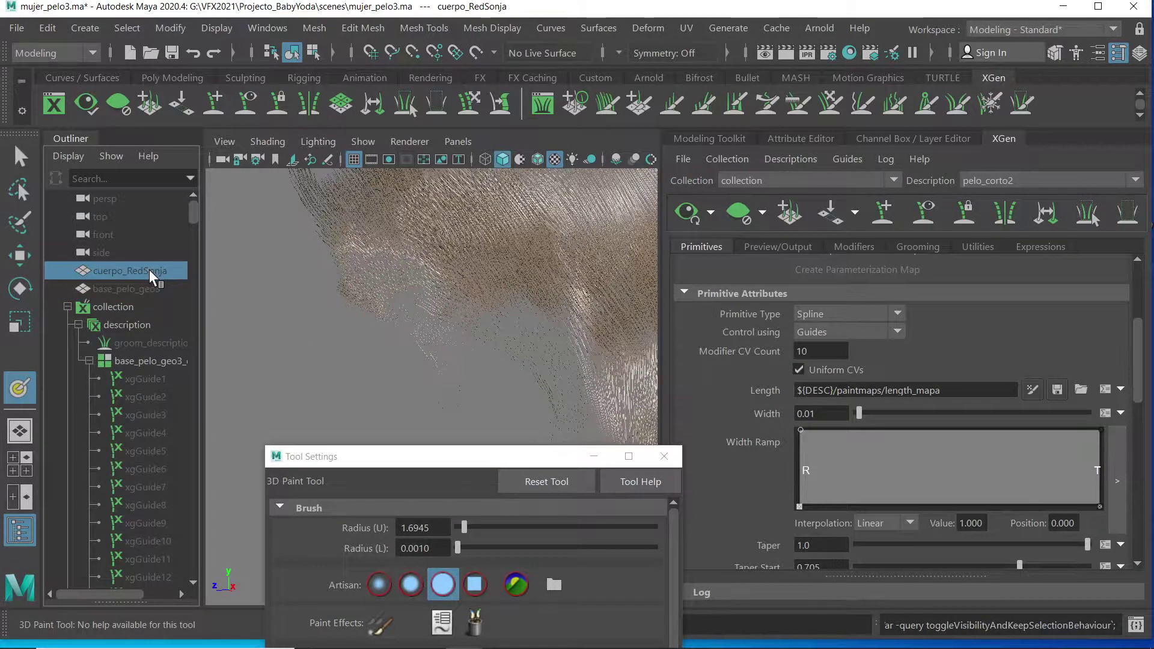
mouse_move(503, 308)
right_mouse_down("alt")
mouse_move(479, 291)
mouse_move(592, 317)
mouse_move(525, 300)
mouse_move(572, 316)
right_mouse_up("alt")
left_click_drag(572, 316, 637, 268, "alt")
Set the generator Density to 100 and inspect the hair above and in front of the ear.
left_click_drag(1139, 354, 1138, 277)
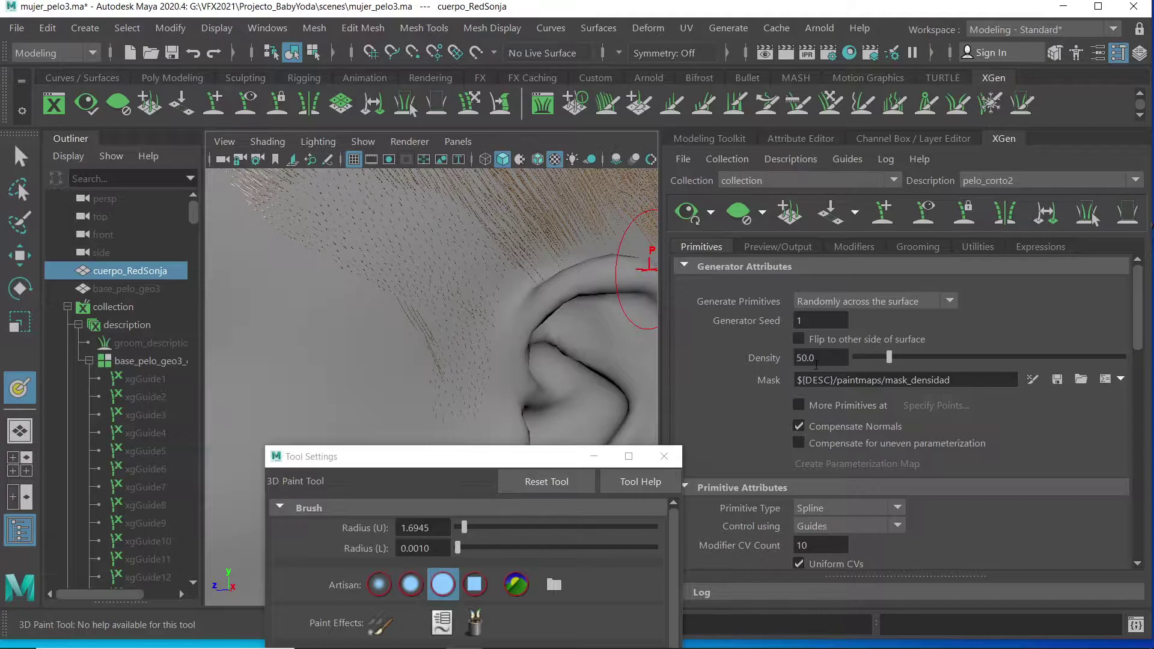
type("00")
key("Return")
mouse_move(503, 325)
left_mouse_down("alt")
mouse_move(534, 337)
mouse_move(463, 359)
mouse_move(515, 361)
mouse_move(534, 338)
mouse_move(528, 355)
mouse_move(613, 342)
mouse_move(515, 347)
mouse_move(605, 335)
mouse_move(610, 350)
mouse_move(549, 376)
mouse_move(480, 355)
mouse_move(518, 343)
mouse_move(604, 345)
left_mouse_up("alt")
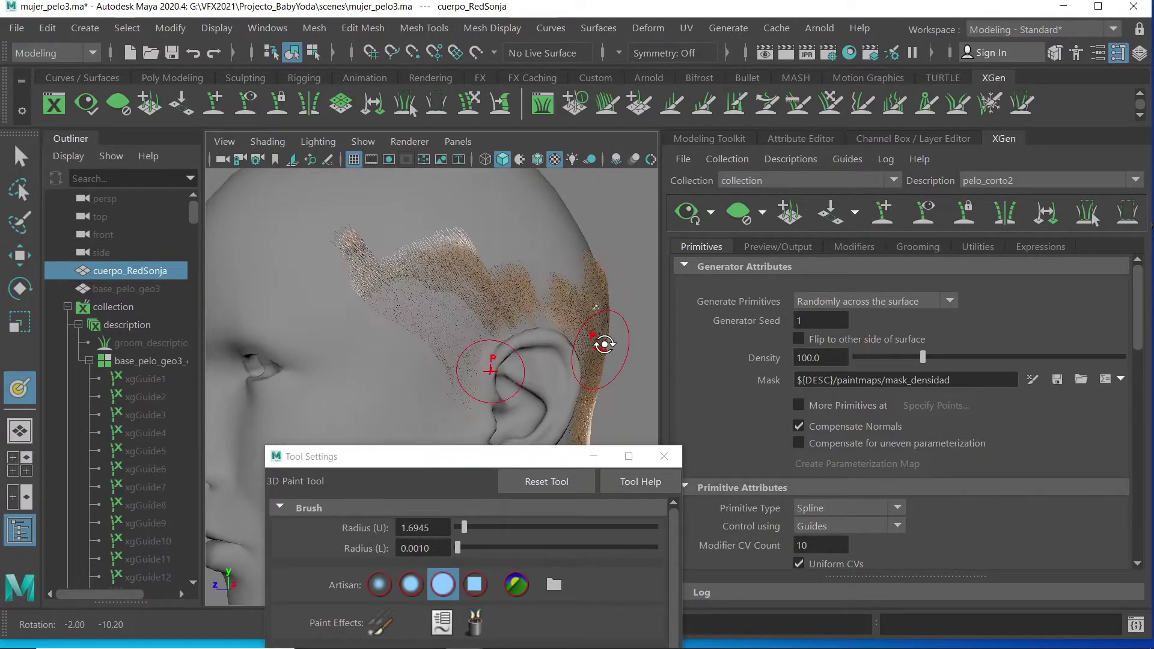
right_click_drag(463, 380, 613, 292, "alt")
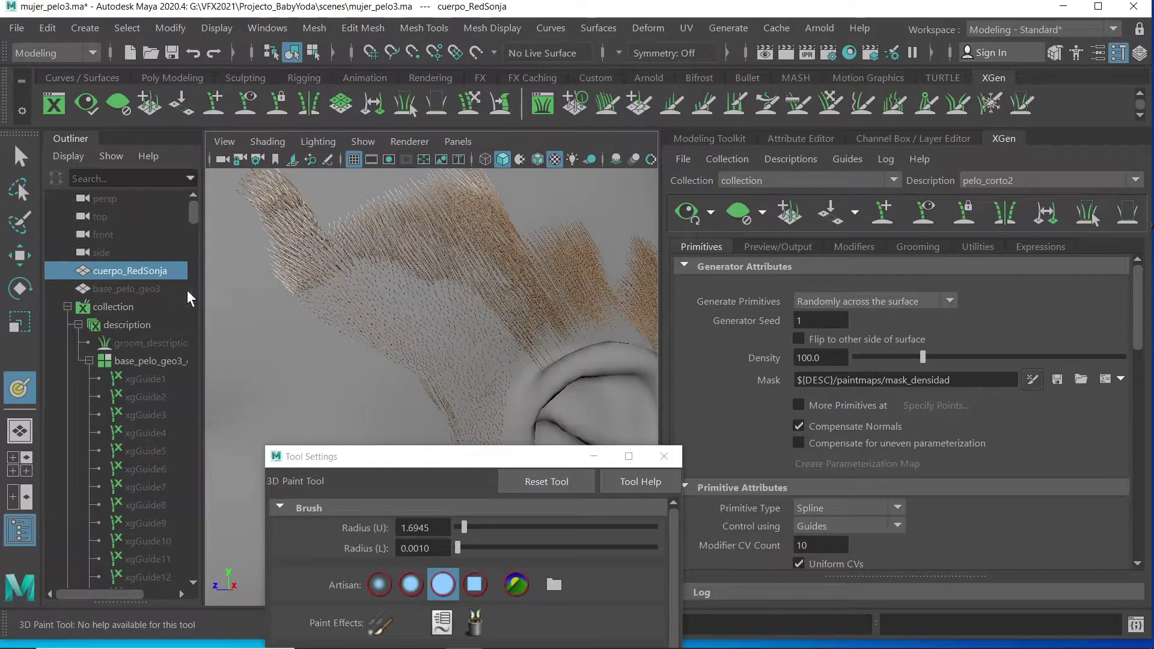
Unhide base_pelo_geo3 with its mask_densidad map displayed in textured shading and save the density mask.
key("6")
left_click(144, 289)
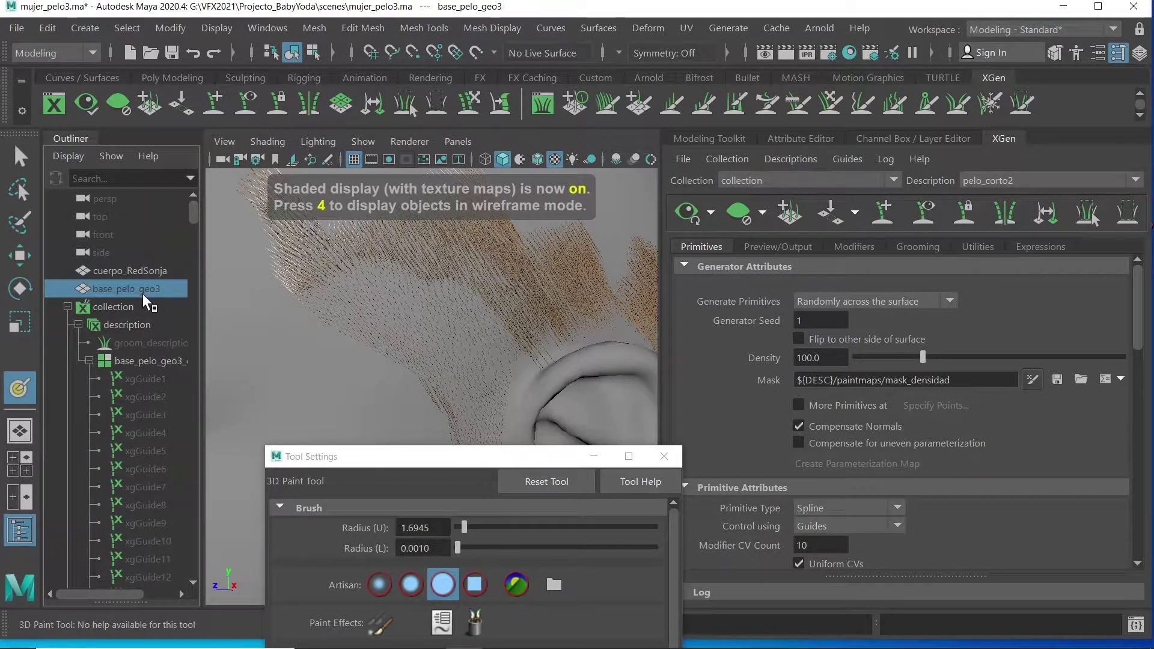
key("h")
mouse_move(549, 302)
left_mouse_down("alt")
mouse_move(438, 330)
mouse_move(415, 349)
mouse_move(345, 337)
mouse_move(355, 373)
mouse_move(539, 338)
mouse_move(568, 352)
left_mouse_up("alt")
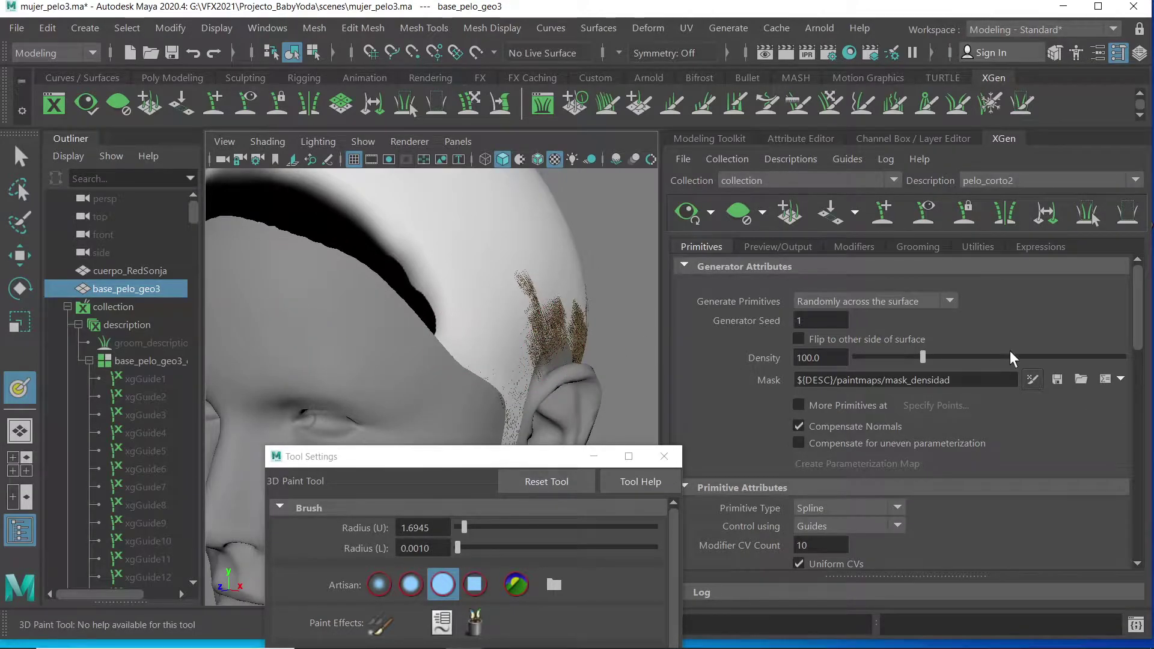
left_click(1057, 380)
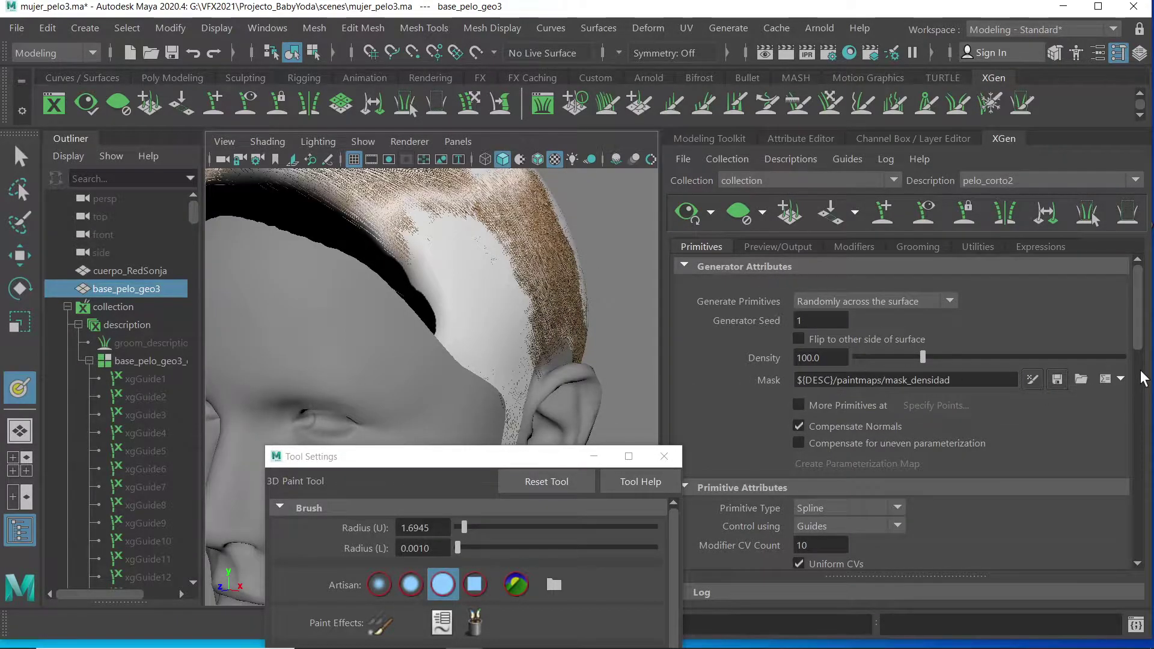
Load the length_mapa map for painting and display it on the base mesh, with the black crown in view.
scroll(1142, 348, "down", 5)
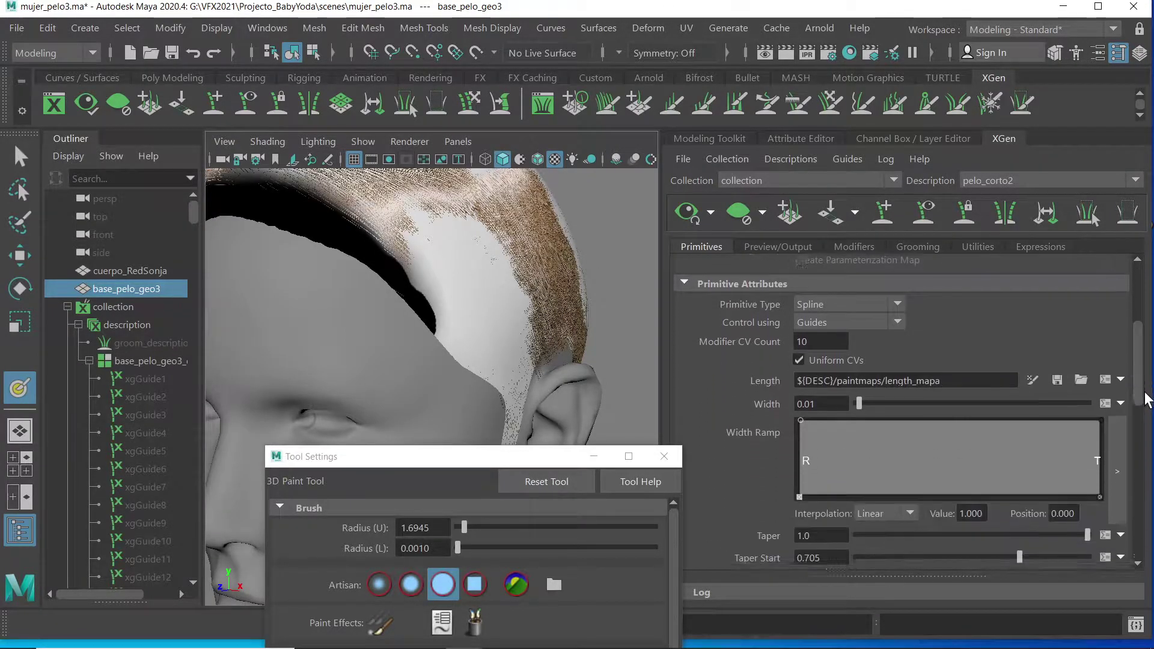
left_click(1032, 388)
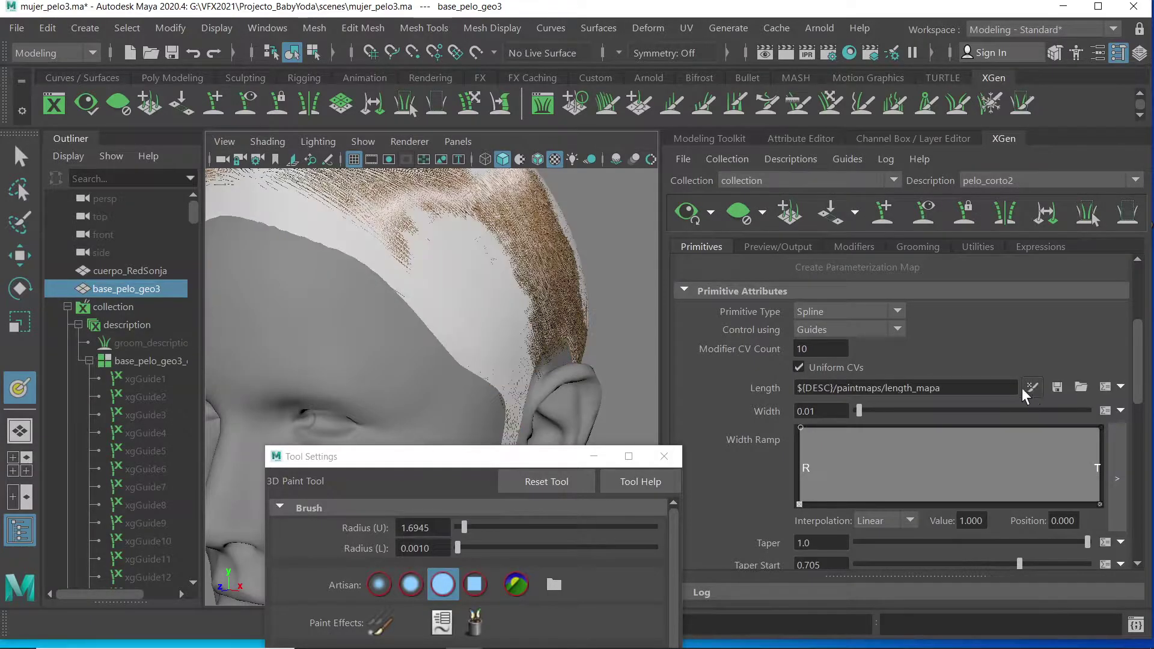
key("6")
mouse_move(619, 327)
left_mouse_down("alt")
mouse_move(516, 348)
mouse_move(523, 332)
mouse_move(529, 361)
mouse_move(587, 330)
mouse_move(562, 309)
mouse_move(571, 342)
mouse_move(438, 258)
mouse_move(507, 399)
left_mouse_up("alt")
mouse_move(475, 330)
left_mouse_down("alt")
mouse_move(458, 368)
mouse_move(443, 355)
mouse_move(521, 373)
mouse_move(529, 328)
mouse_move(534, 374)
left_mouse_up("alt")
mouse_move(534, 374)
middle_mouse_down("alt")
mouse_move(548, 331)
mouse_move(505, 317)
middle_mouse_up("alt")
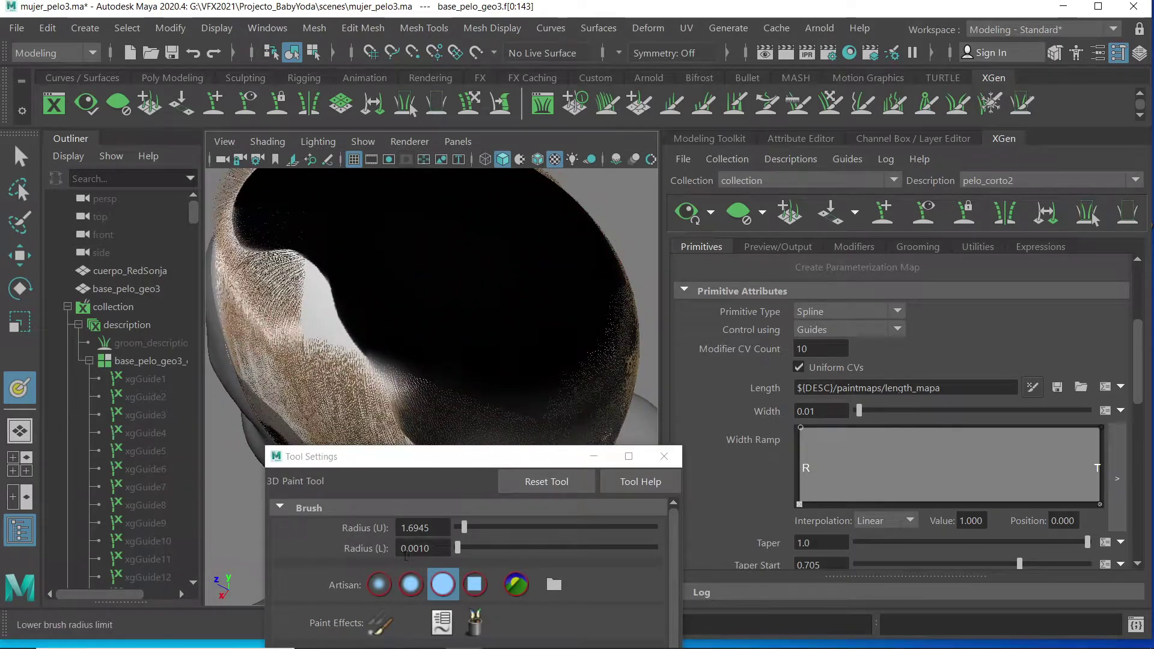
Choose the second, soft-edged Artisan brush and set its paint color to white.
left_click(411, 584)
mouse_move(448, 453)
left_mouse_down()
mouse_move(490, 328)
mouse_move(490, 269)
left_mouse_up()
left_click_drag(510, 512, 606, 513)
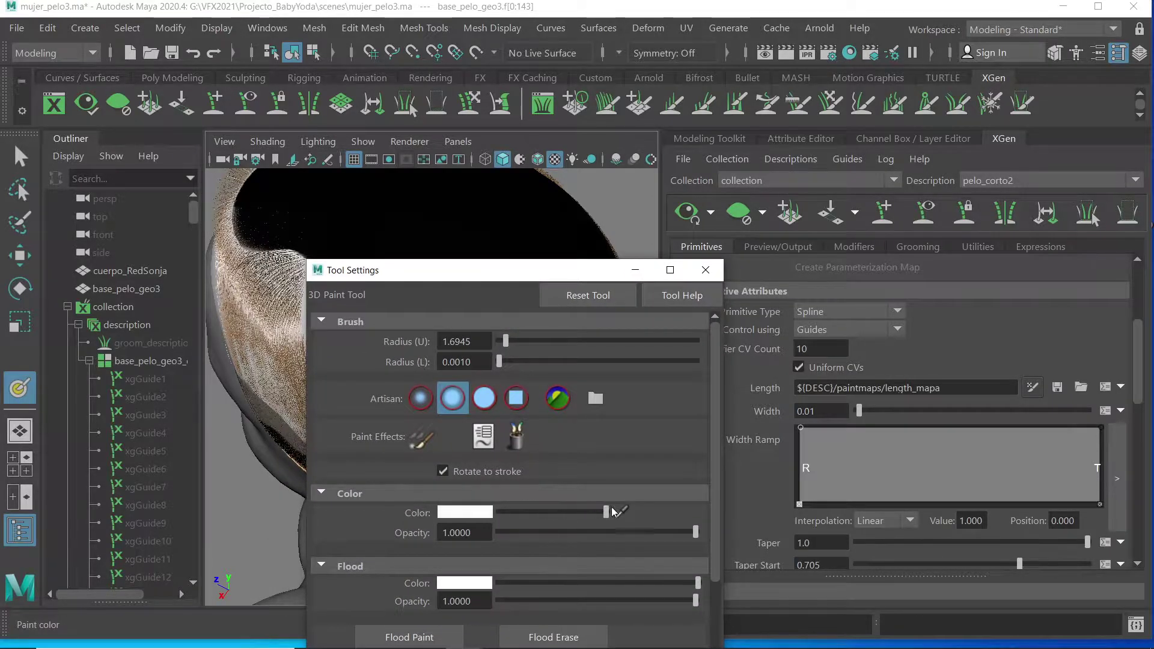
left_click_drag(469, 270, 496, 511)
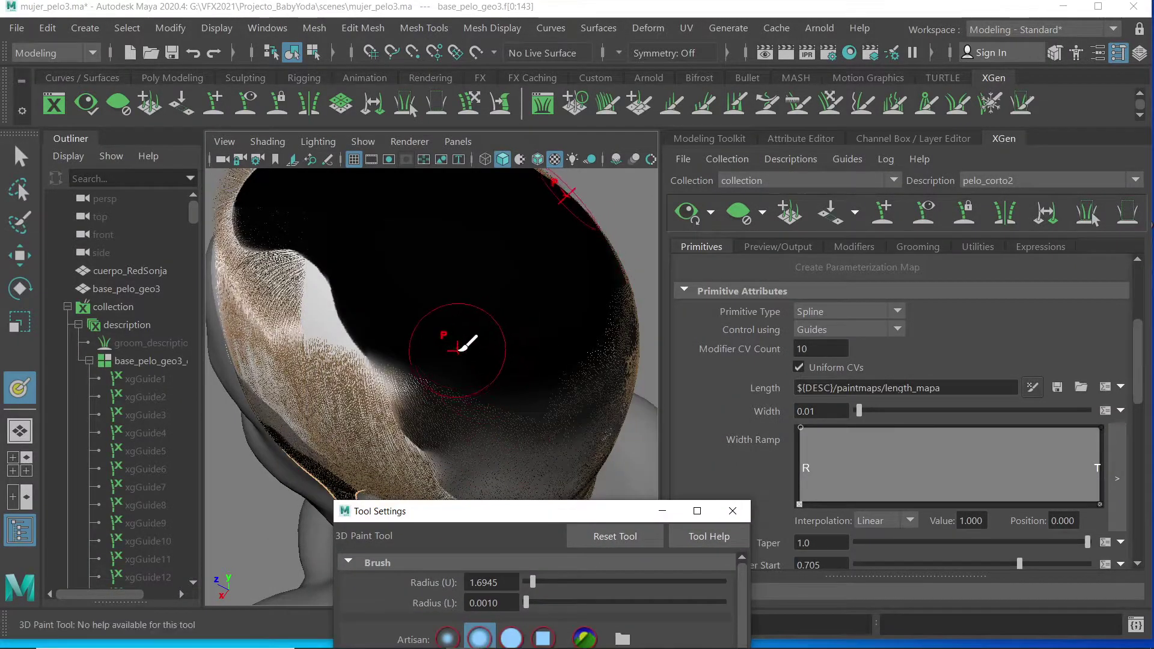
Paint the black crown of the head white in the length map and save the map.
mouse_move(459, 330)
left_mouse_down("alt")
mouse_move(422, 350)
mouse_move(459, 319)
mouse_move(474, 371)
mouse_move(482, 361)
mouse_move(501, 385)
mouse_move(422, 312)
mouse_move(355, 273)
mouse_move(353, 258)
mouse_move(440, 261)
mouse_move(318, 254)
mouse_move(292, 290)
mouse_move(317, 275)
mouse_move(335, 299)
left_mouse_up("alt")
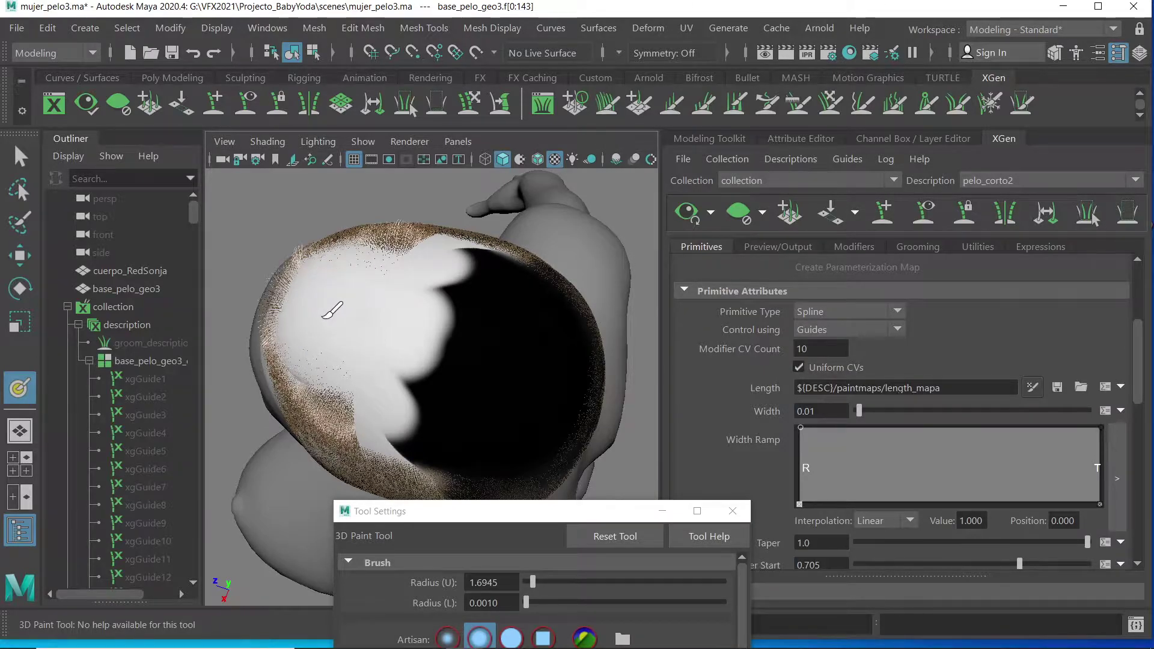
mouse_move(313, 357)
left_mouse_down()
mouse_move(410, 443)
mouse_move(397, 408)
mouse_move(411, 418)
mouse_move(441, 303)
mouse_move(461, 287)
mouse_move(422, 423)
mouse_move(474, 294)
mouse_move(496, 280)
mouse_move(494, 257)
mouse_move(517, 270)
mouse_move(534, 309)
mouse_move(501, 385)
mouse_move(469, 402)
mouse_move(488, 356)
mouse_move(475, 456)
mouse_move(487, 467)
mouse_move(533, 419)
mouse_move(550, 348)
mouse_move(542, 321)
mouse_move(606, 360)
mouse_move(587, 318)
mouse_move(398, 388)
mouse_move(411, 410)
mouse_move(473, 401)
mouse_move(518, 377)
mouse_move(548, 329)
mouse_move(570, 365)
mouse_move(517, 283)
mouse_move(412, 282)
mouse_move(489, 234)
mouse_move(339, 308)
mouse_move(352, 354)
mouse_move(333, 335)
mouse_move(387, 386)
mouse_move(458, 353)
mouse_move(474, 291)
mouse_move(367, 342)
mouse_move(428, 317)
left_mouse_up()
mouse_move(460, 379)
left_mouse_down()
mouse_move(496, 365)
mouse_move(455, 407)
mouse_move(496, 385)
mouse_move(473, 415)
mouse_move(439, 404)
mouse_move(457, 337)
left_mouse_up()
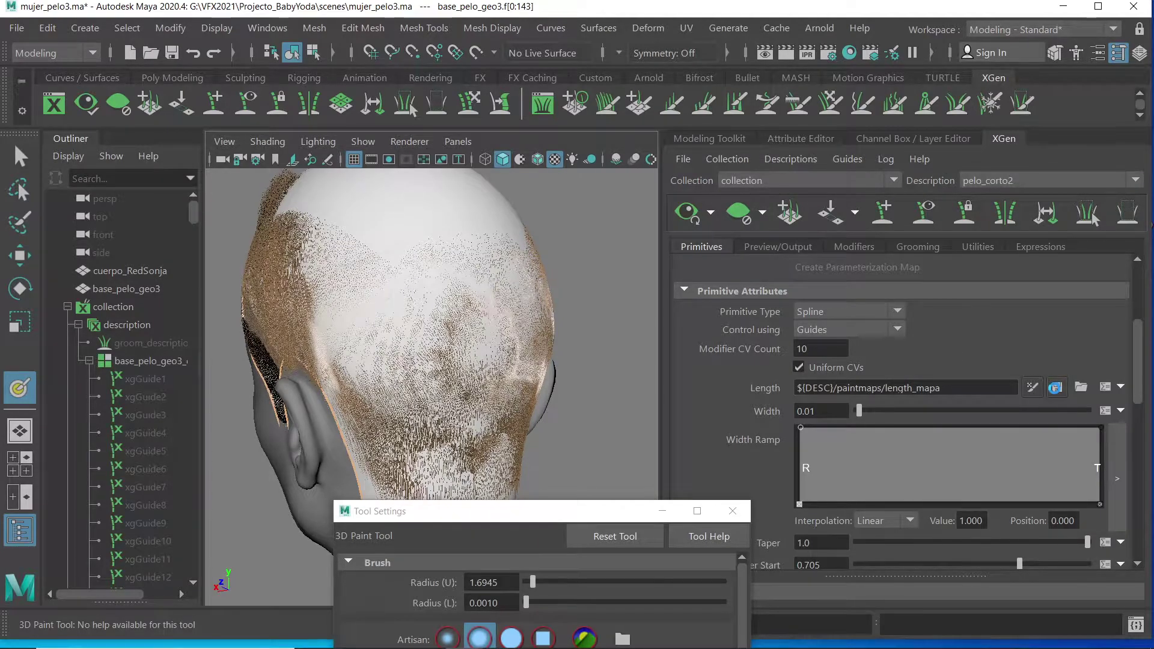
left_click(1056, 388)
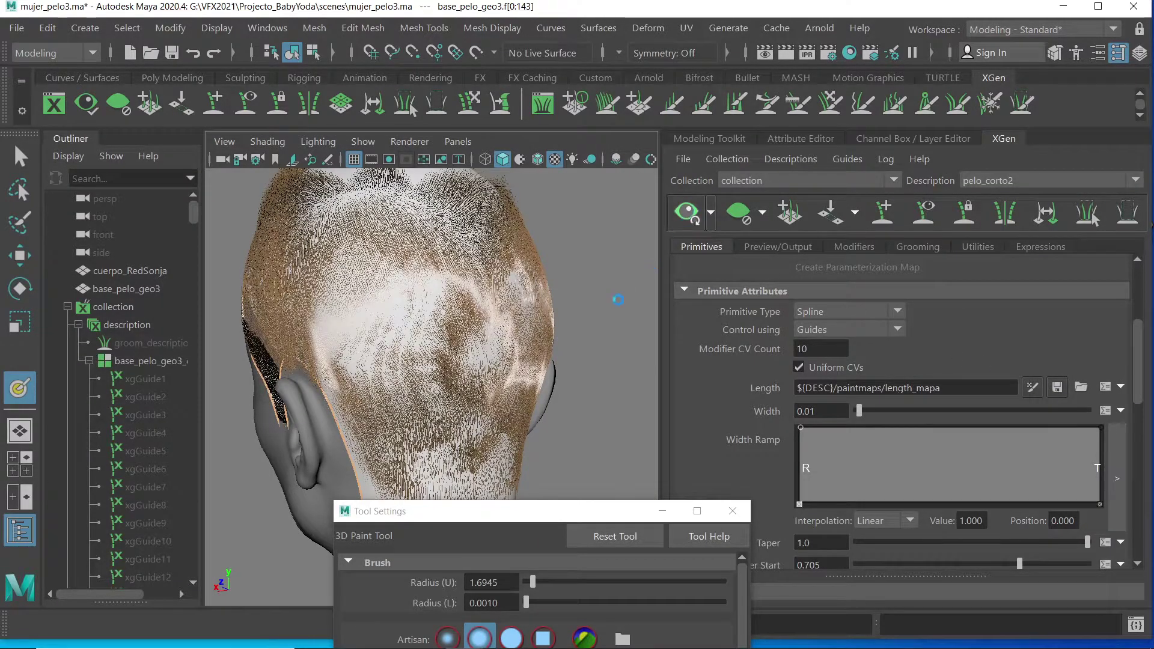
Hide the base_pelo_geo3 mesh and refresh the preview to check the hair on the body's head.
mouse_move(619, 335)
left_mouse_down("alt")
mouse_move(451, 327)
mouse_move(399, 350)
mouse_move(383, 335)
mouse_move(404, 323)
left_mouse_up("alt")
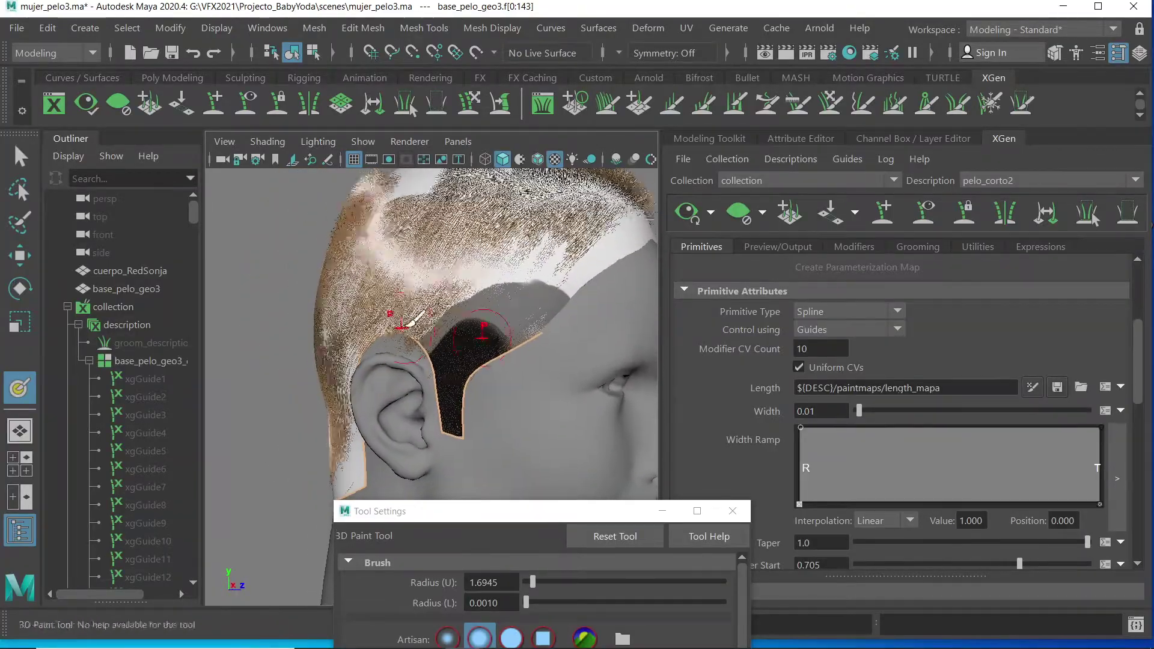
left_click(110, 291)
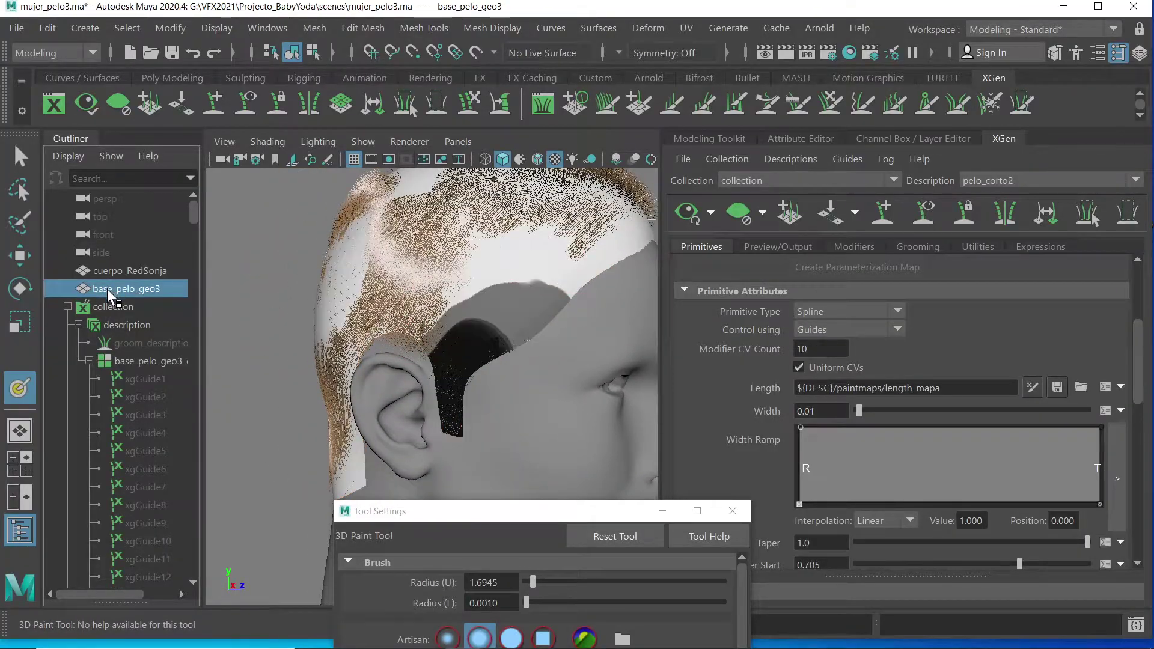
key("h")
left_click_drag(461, 317, 391, 354, "alt")
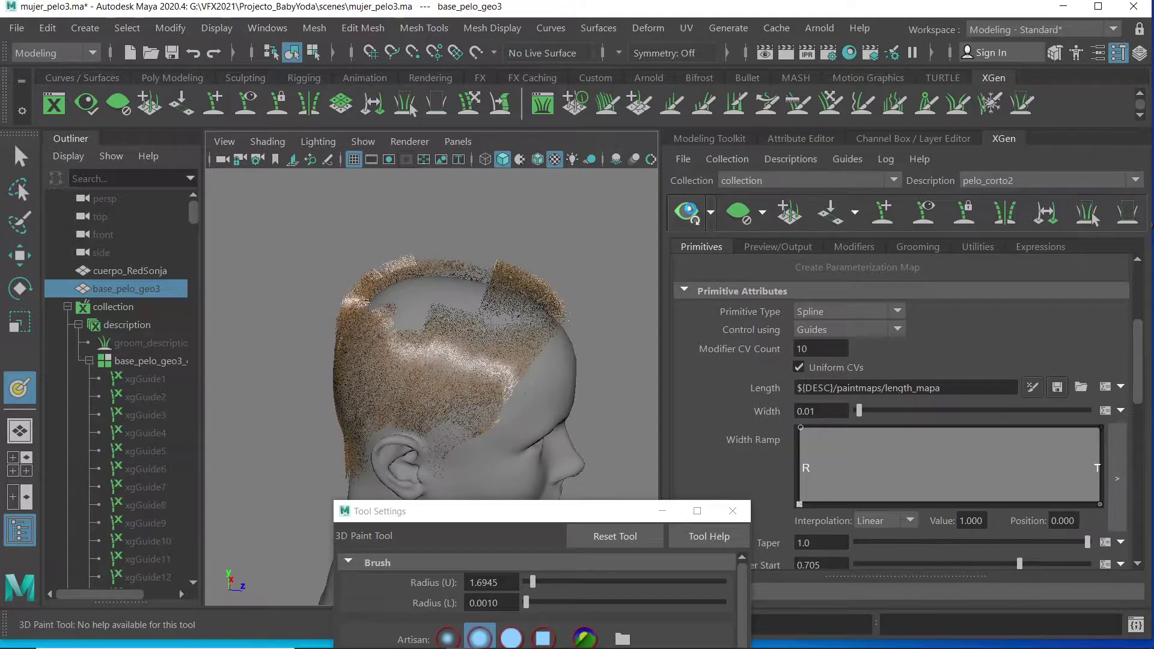
Start an Arnold render of the short hair, viewed from the side of the head near the ear.
left_click_drag(580, 344, 554, 343, "alt")
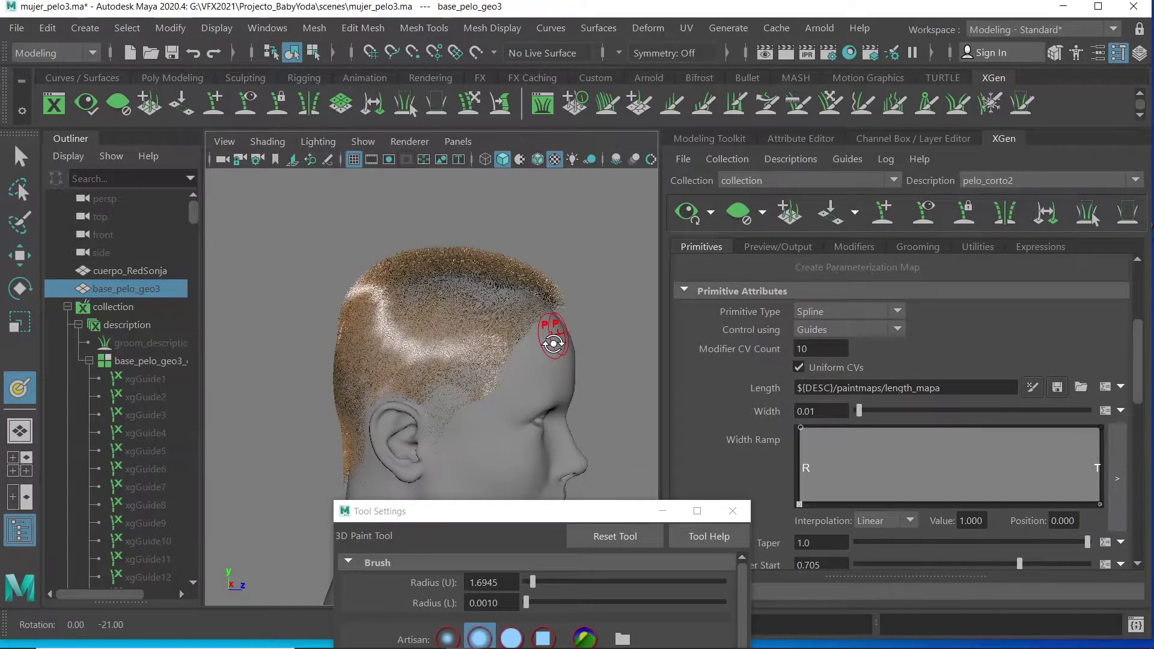
left_click(819, 28)
left_click(842, 52)
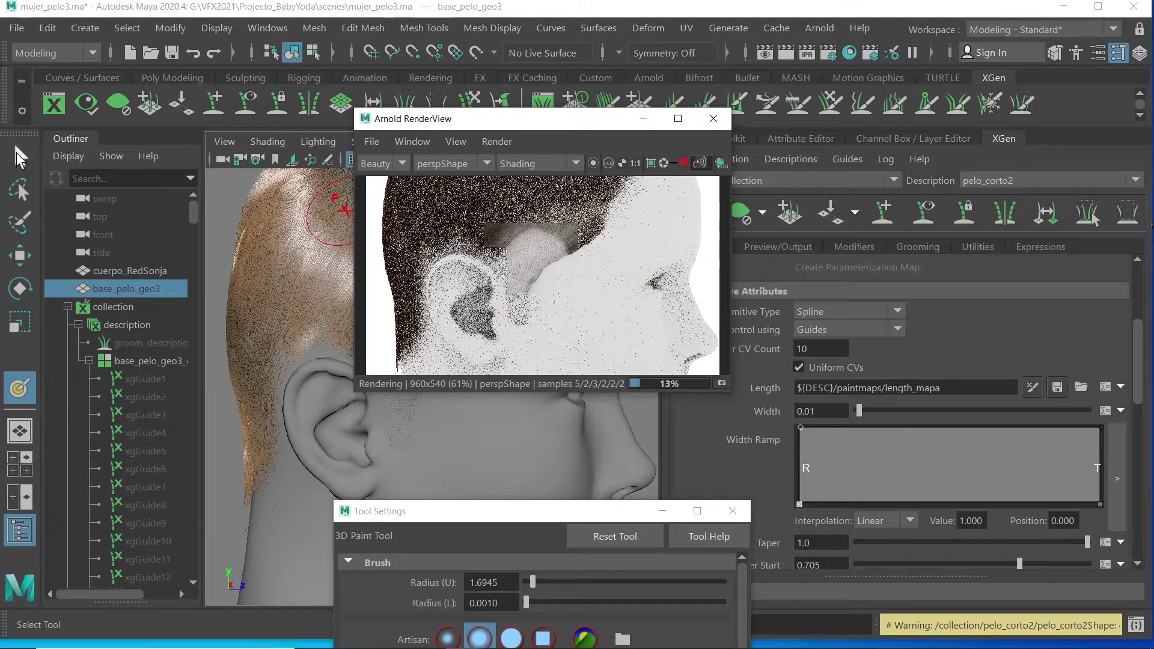
Delete the aiSkyDomeLight1 light from the scene and replace it with an Arnold Physical Sky light.
left_click(20, 156)
left_click_drag(192, 213, 207, 576)
left_click(116, 547)
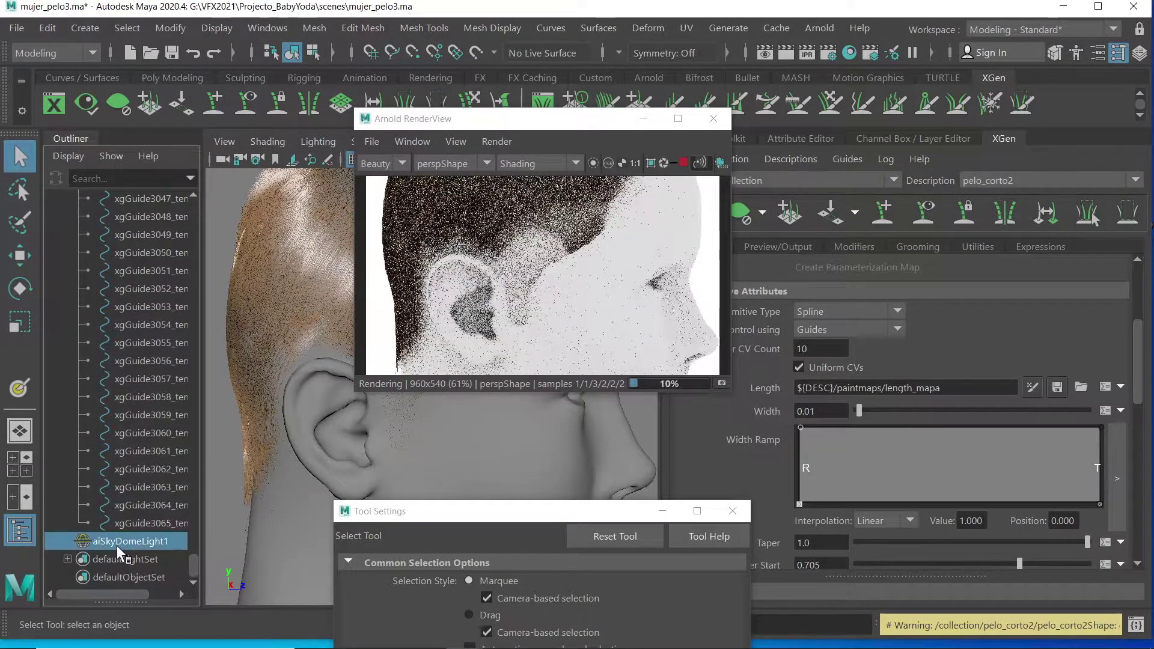
key("Delete")
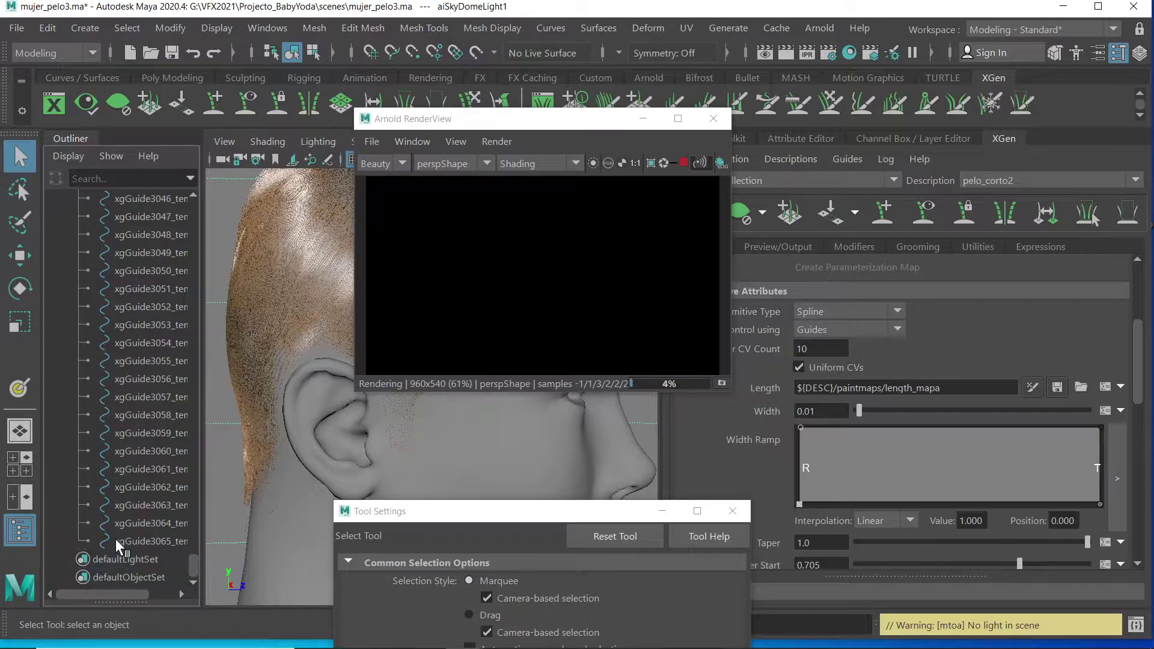
left_click(820, 27)
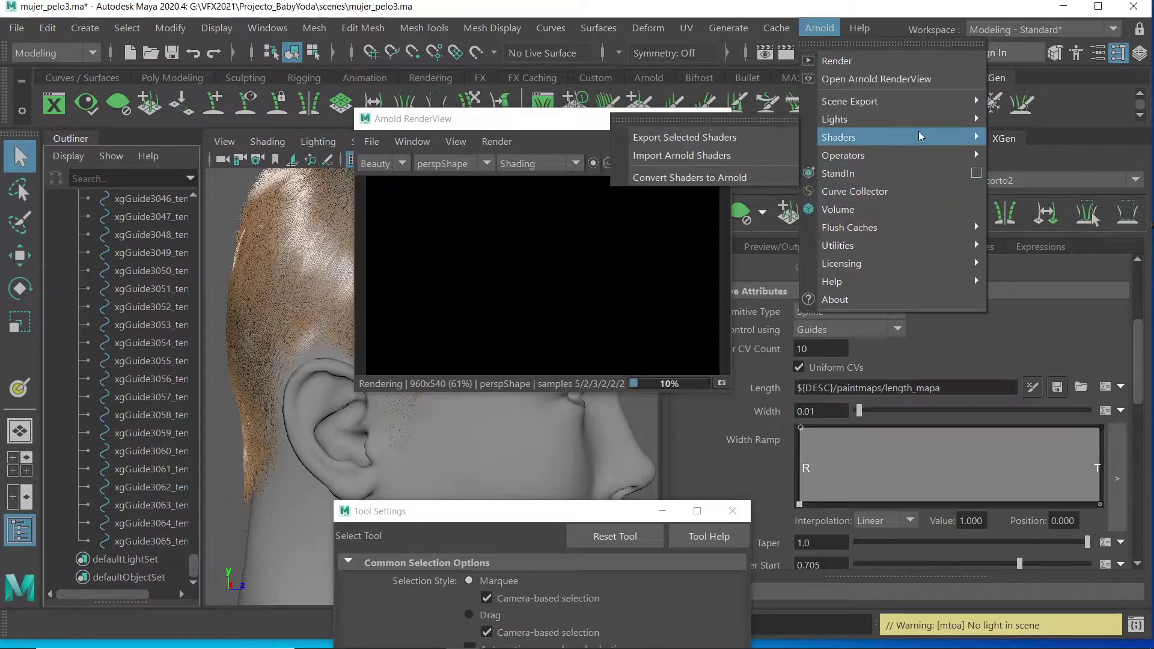
mouse_move(902, 119)
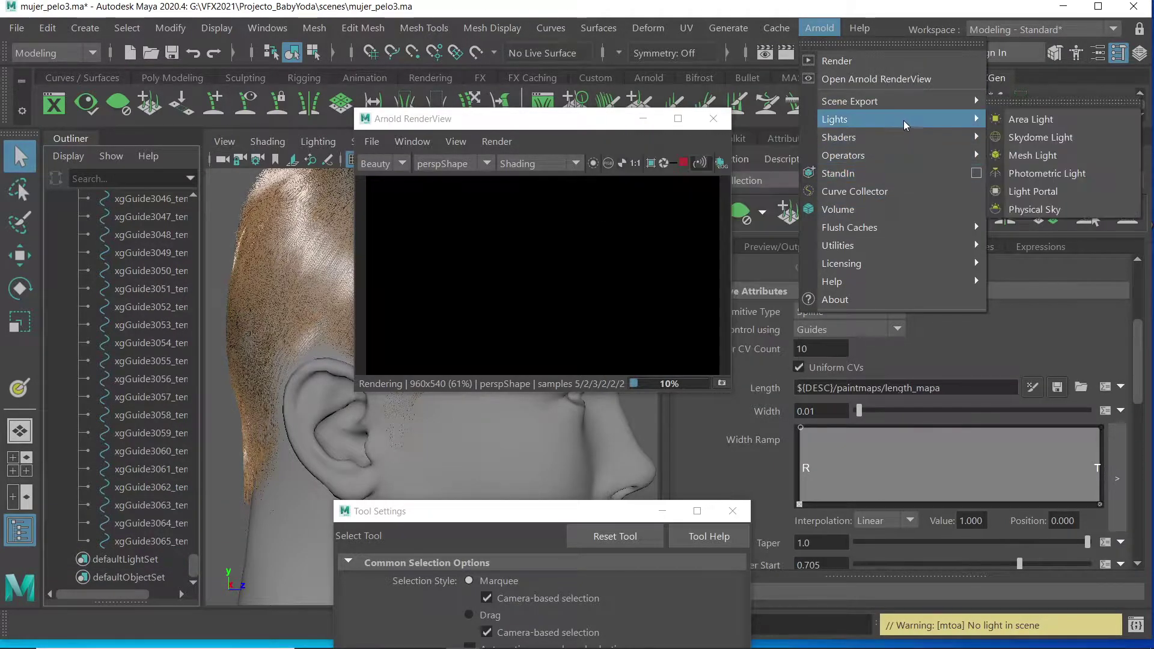
left_click(1033, 210)
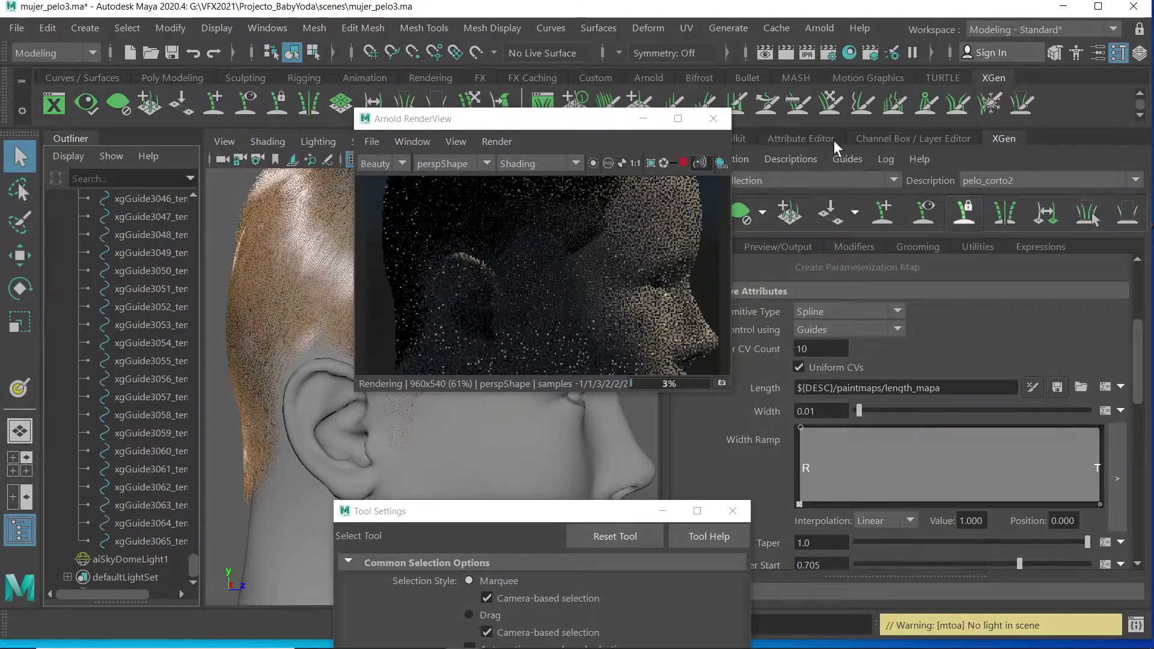
Set the physical sky's intensity to 2 and its azimuth to about 124.6 to light the side of the face.
left_click(801, 140)
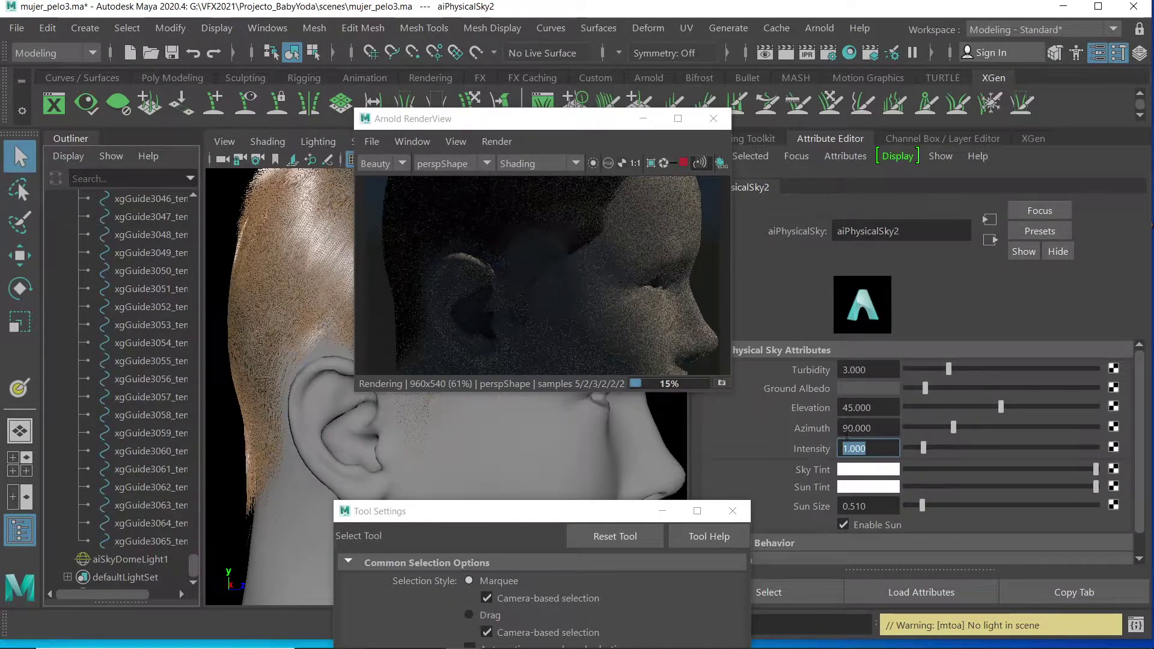
type("2")
key("Return")
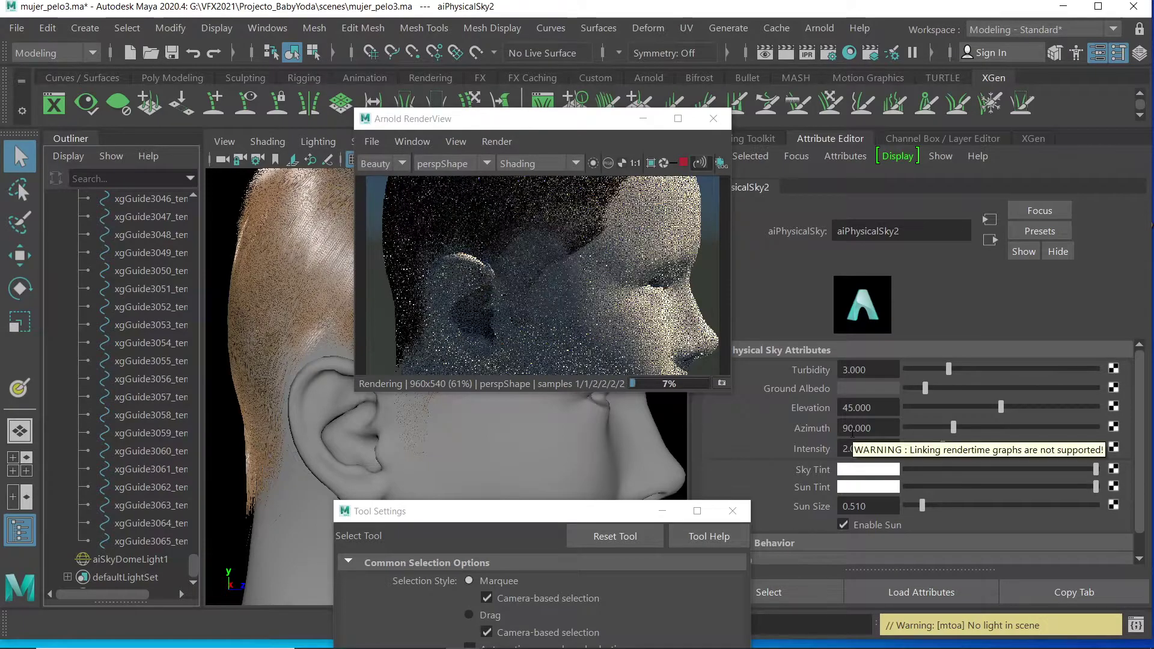
left_click(935, 426)
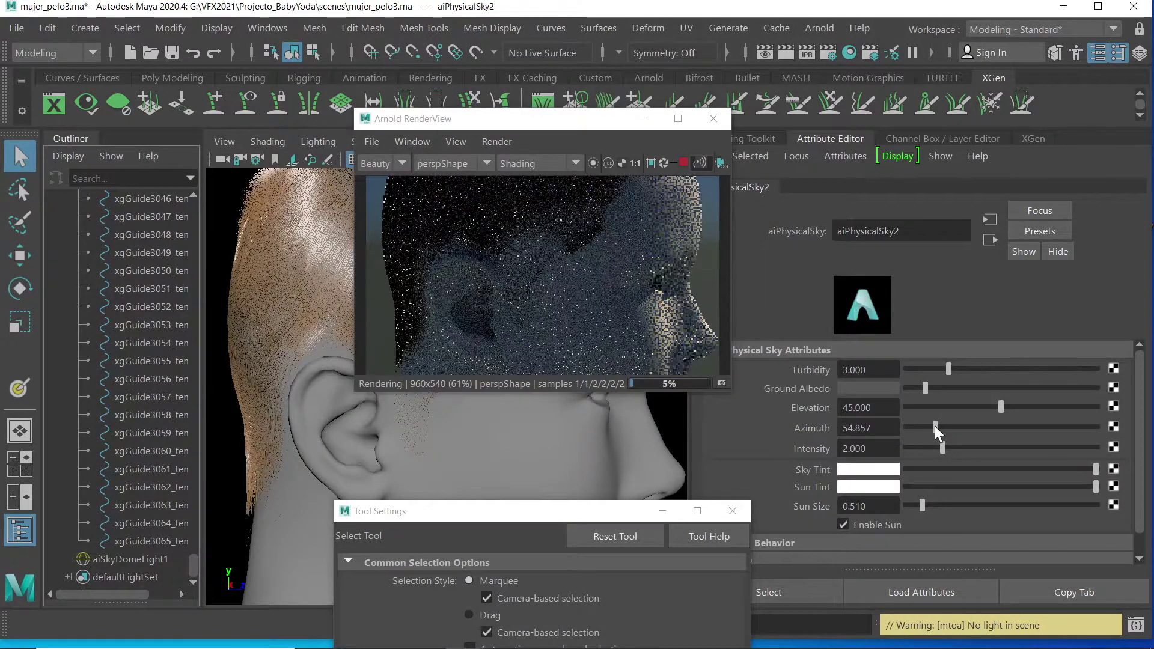
left_click_drag(933, 427, 971, 421)
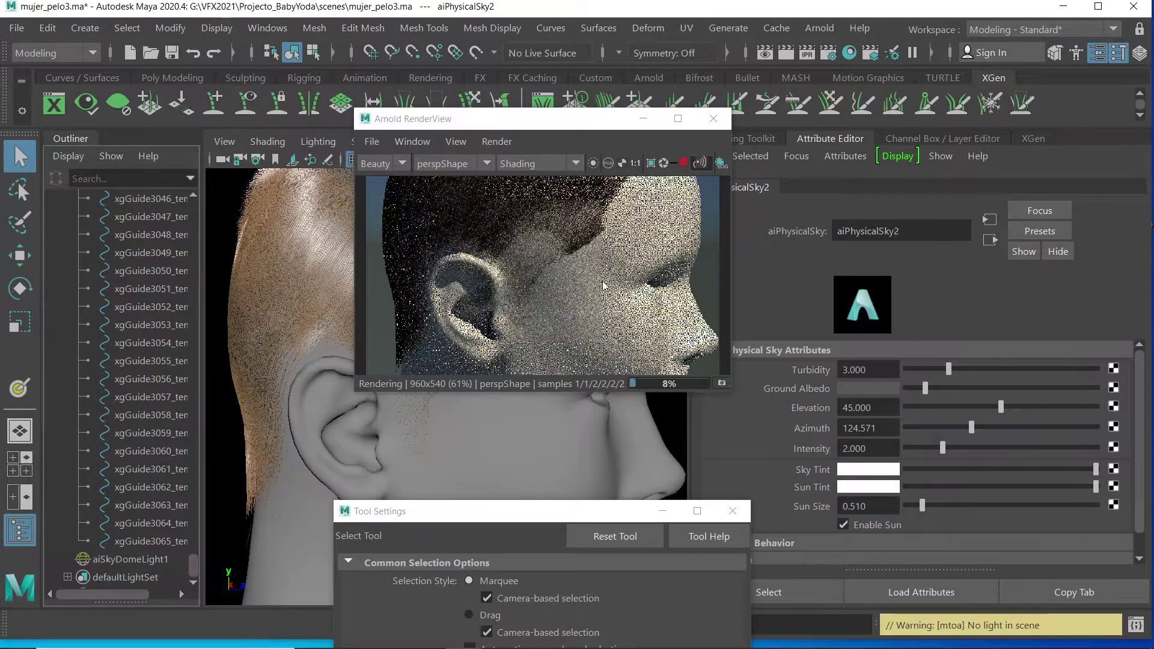
Raise the density of the pelo_corto2 description to 200 and close the tool settings.
scroll(594, 270, "up", 2)
left_click_drag(593, 268, 624, 330, "alt")
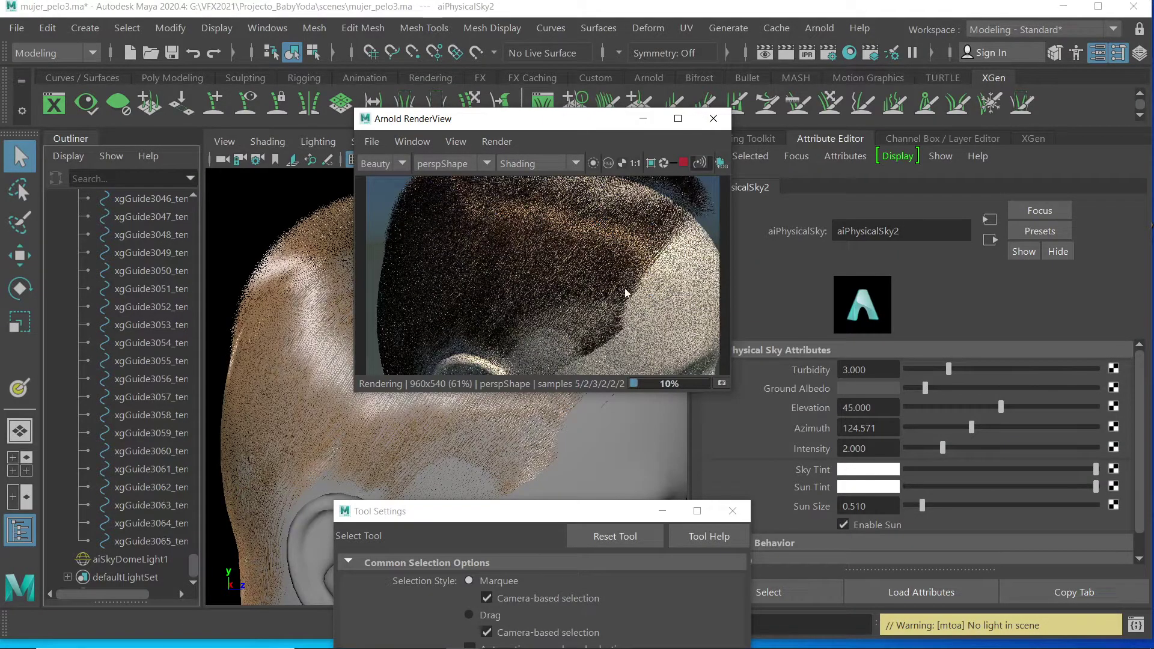
left_click_drag(637, 284, 619, 259, "alt")
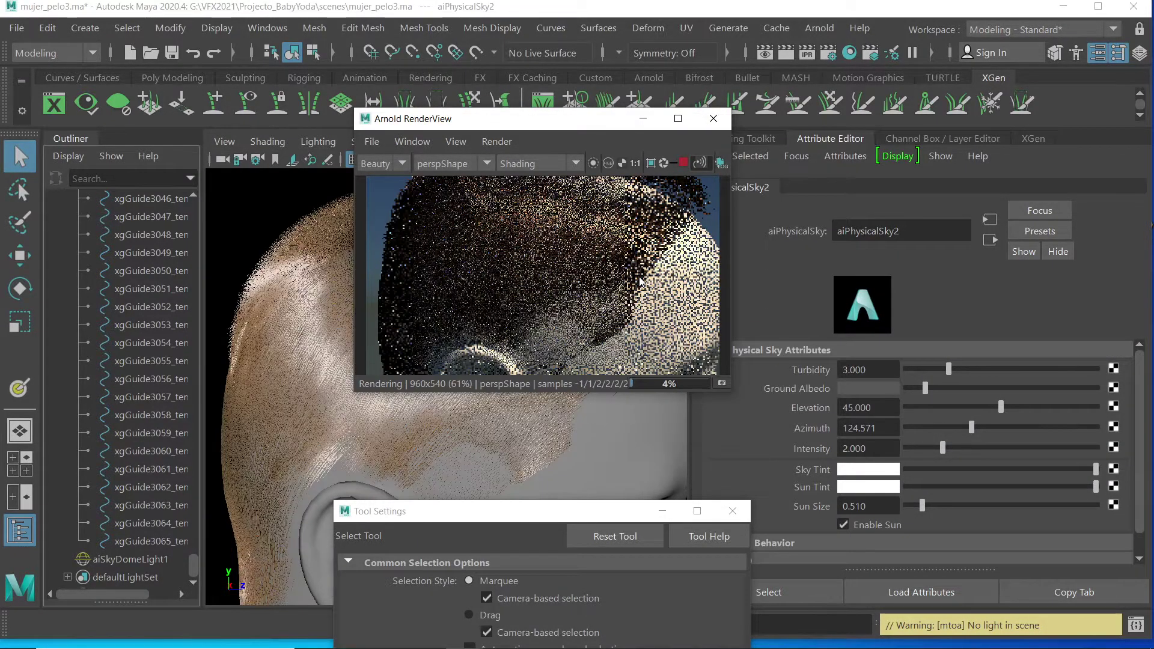
left_click_drag(568, 126, 290, 125)
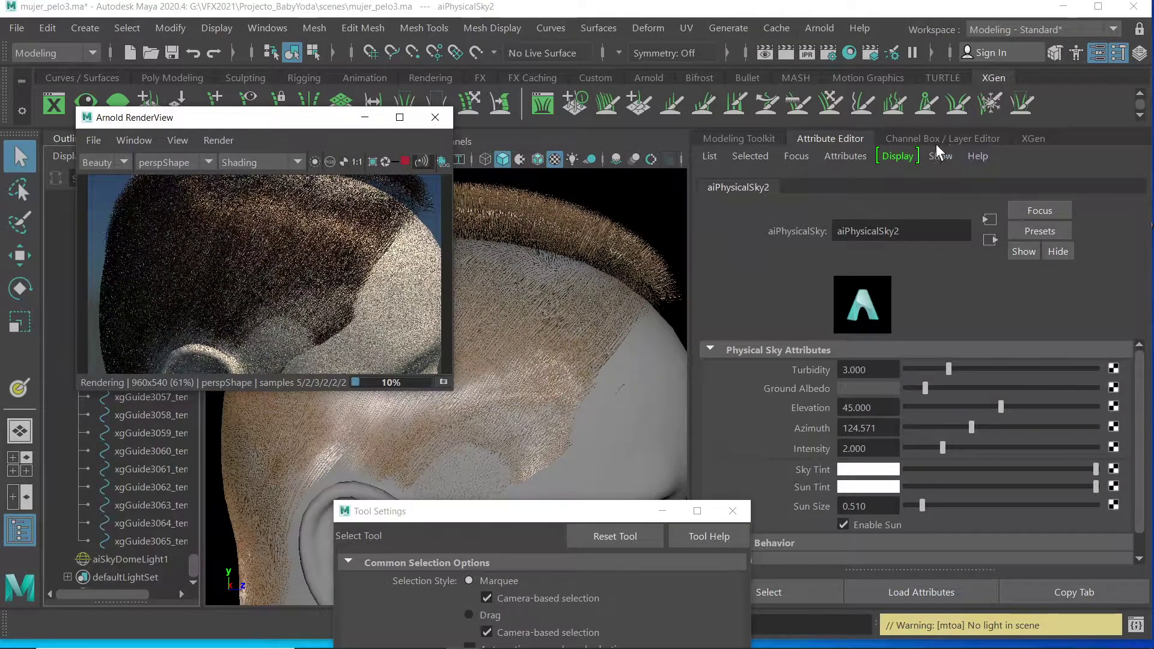
left_click(1033, 138)
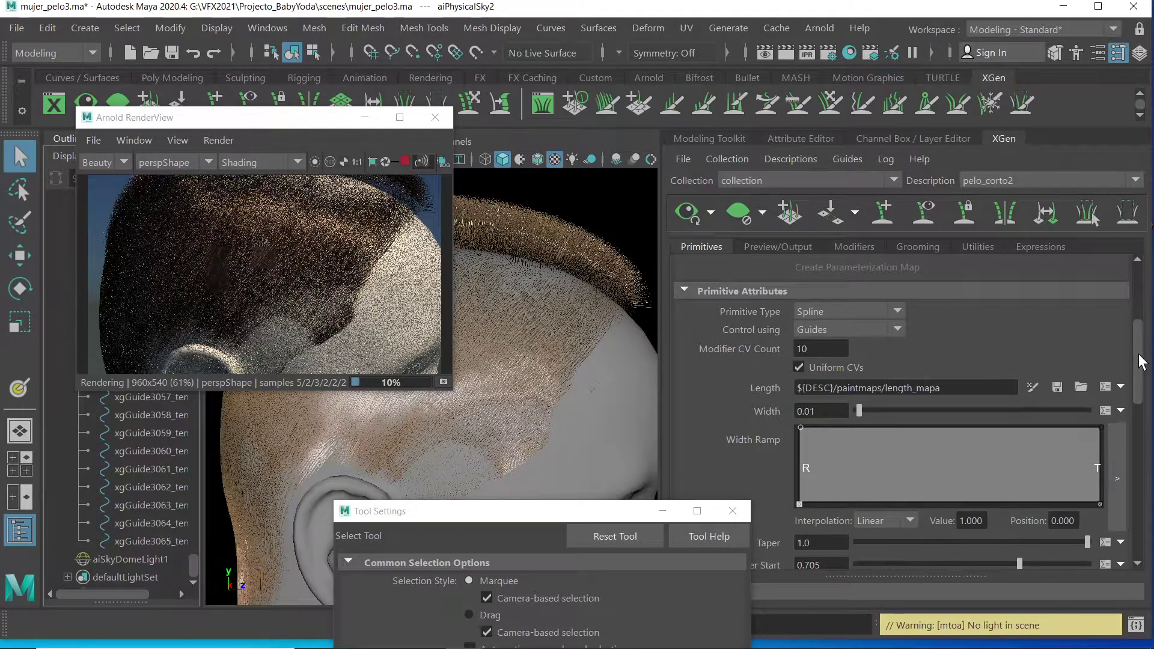
scroll(1138, 360, "up", 3)
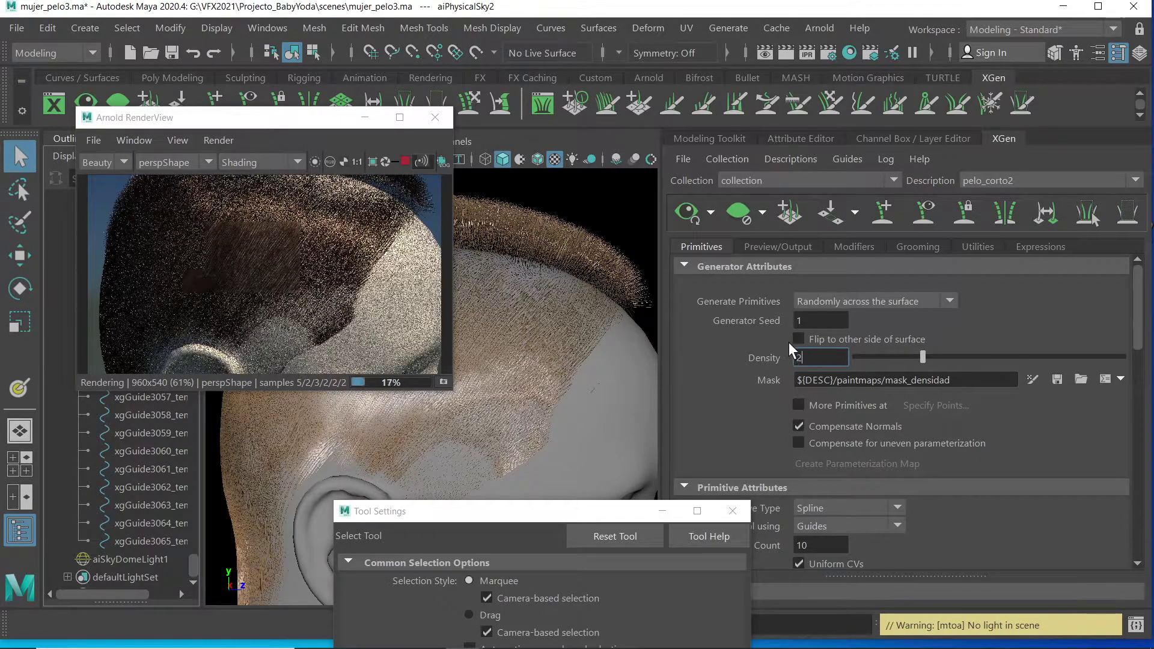
key("Return")
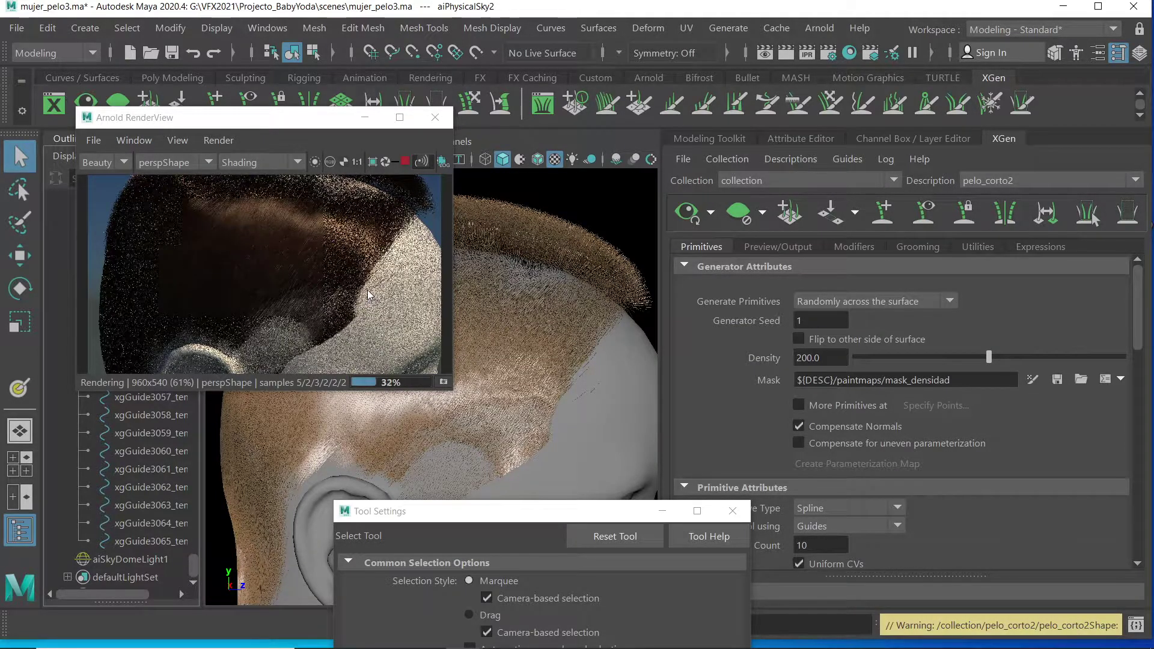
left_click(733, 512)
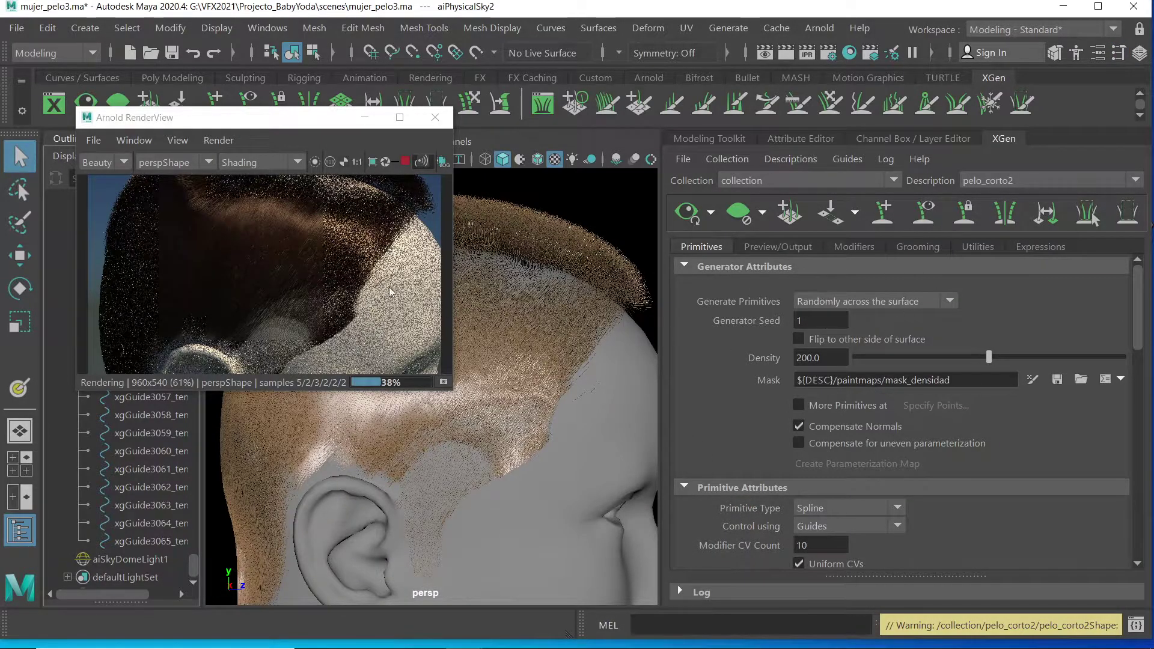
Add a Noise modifier to the pelo_corto2 description.
left_click(852, 247)
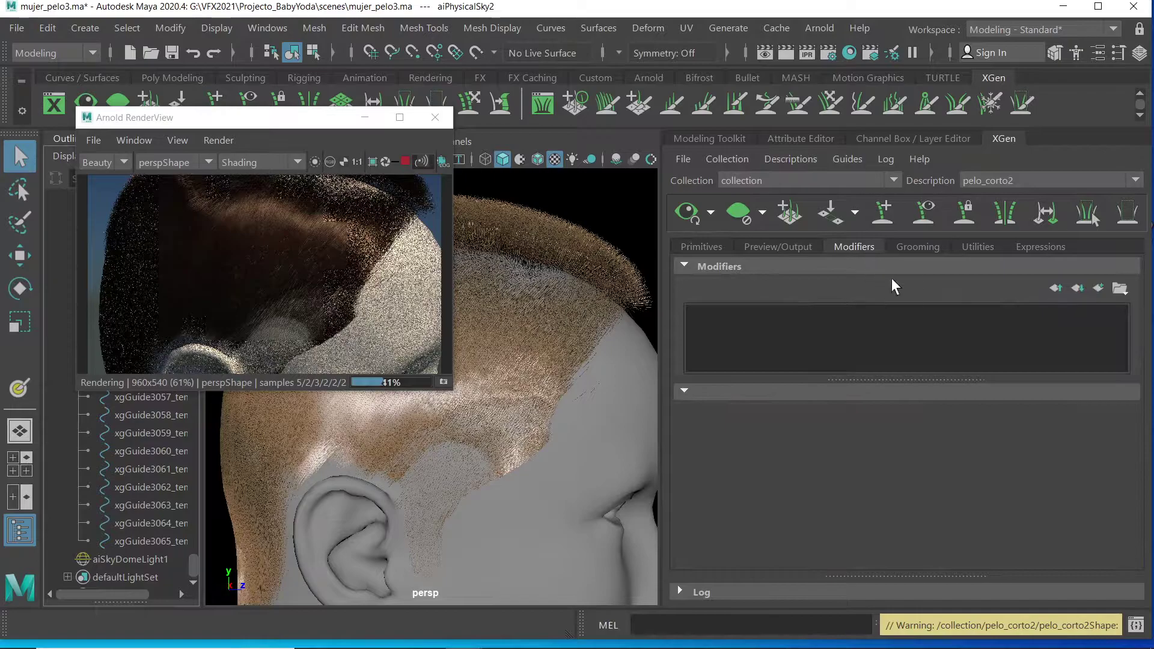
left_click(1099, 289)
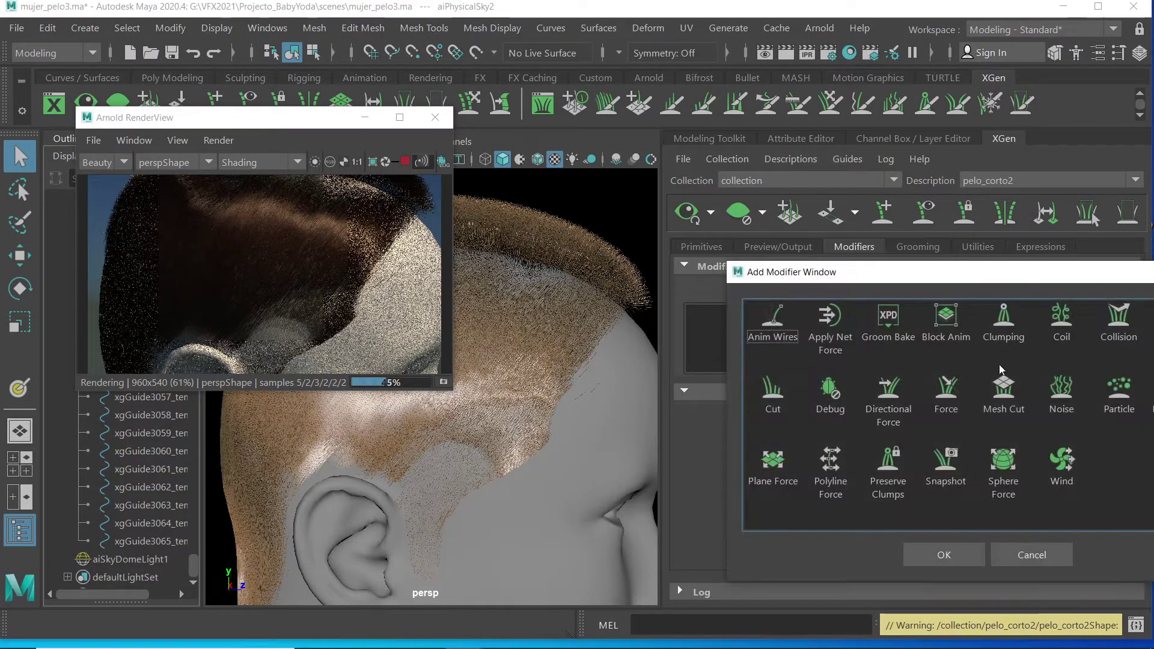
left_click(1059, 402)
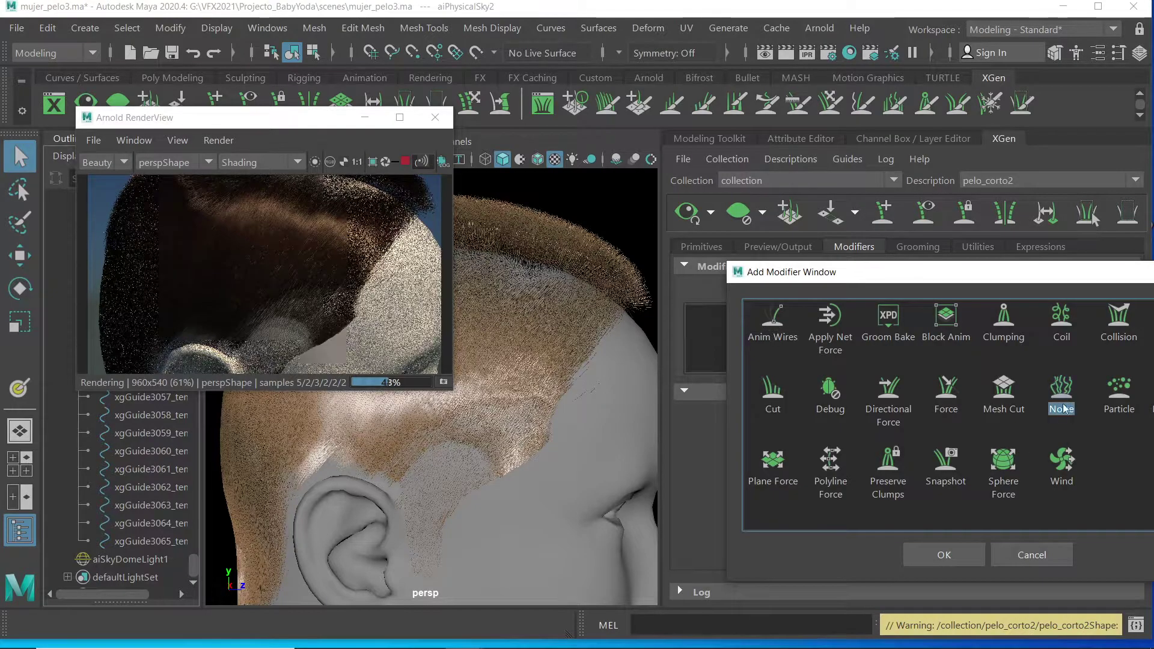
left_click(951, 554)
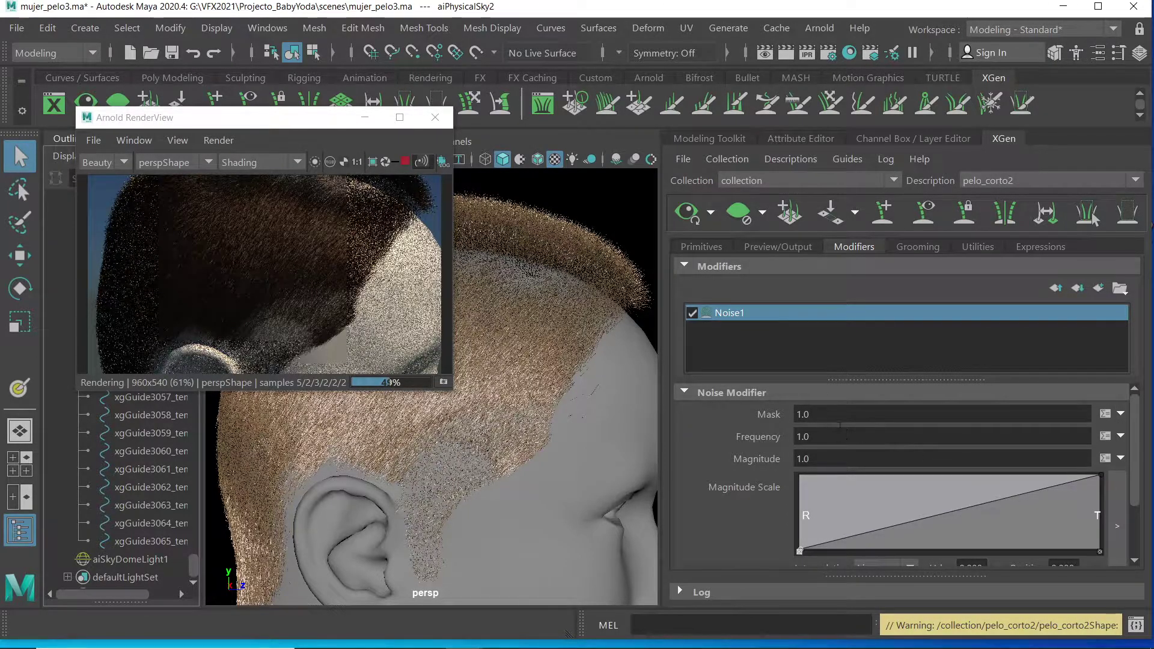
Set the frequency of the Noise modifier to 2, keeping mask and magnitude at 1.0.
left_click(800, 416)
left_click(808, 442)
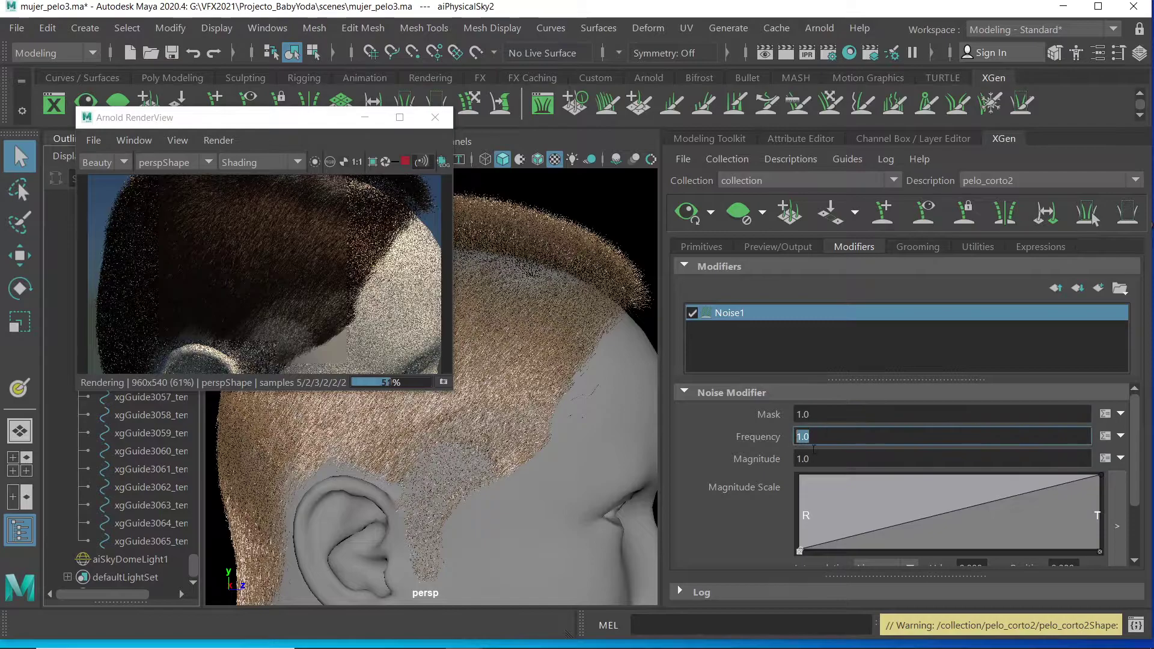
type("2")
key("Return")
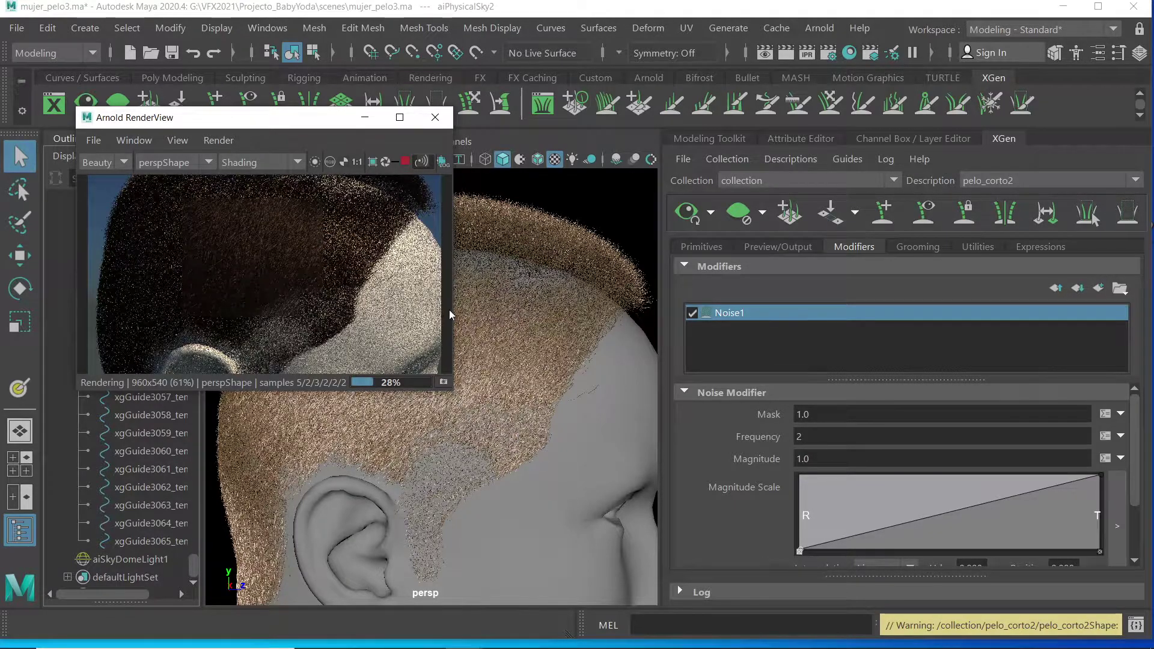
Enlarge the Arnold render to full screen and examine the noisy short hair on the side of the head.
left_click_drag(455, 309, 733, 301)
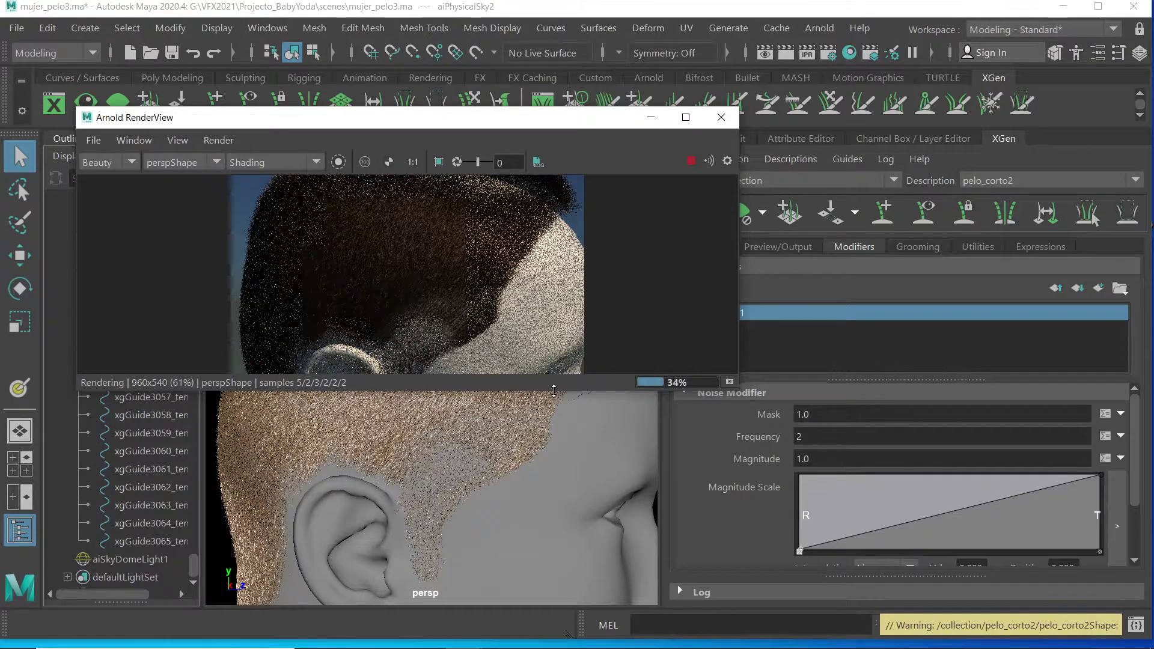
left_click_drag(553, 421, 566, 549)
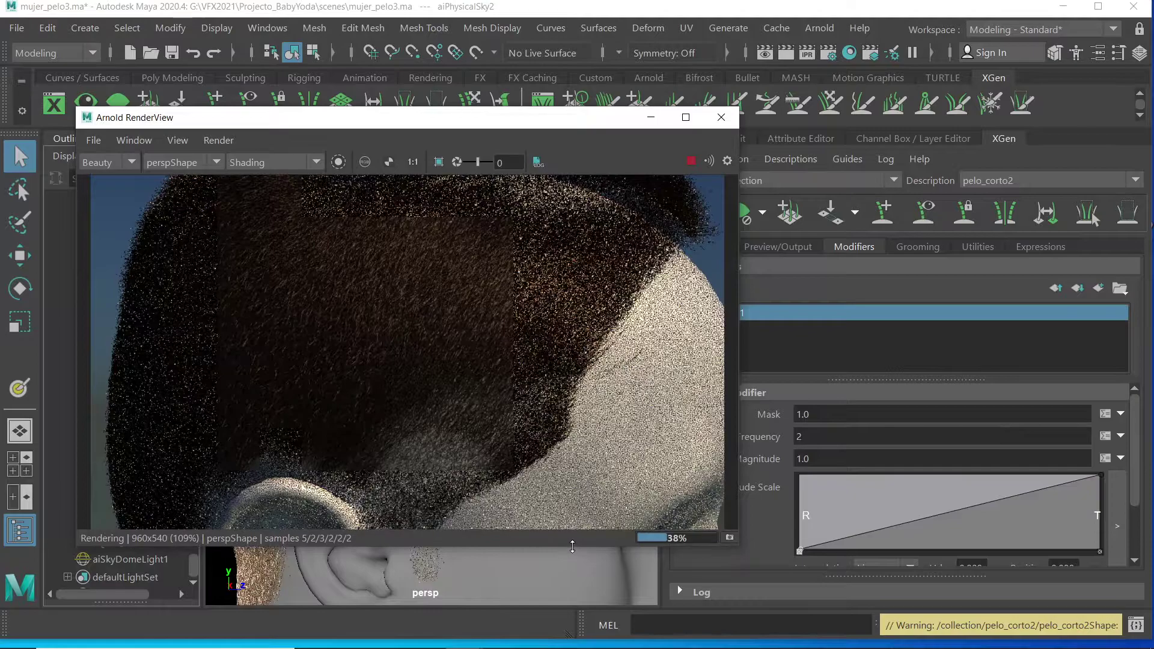
left_click(685, 117)
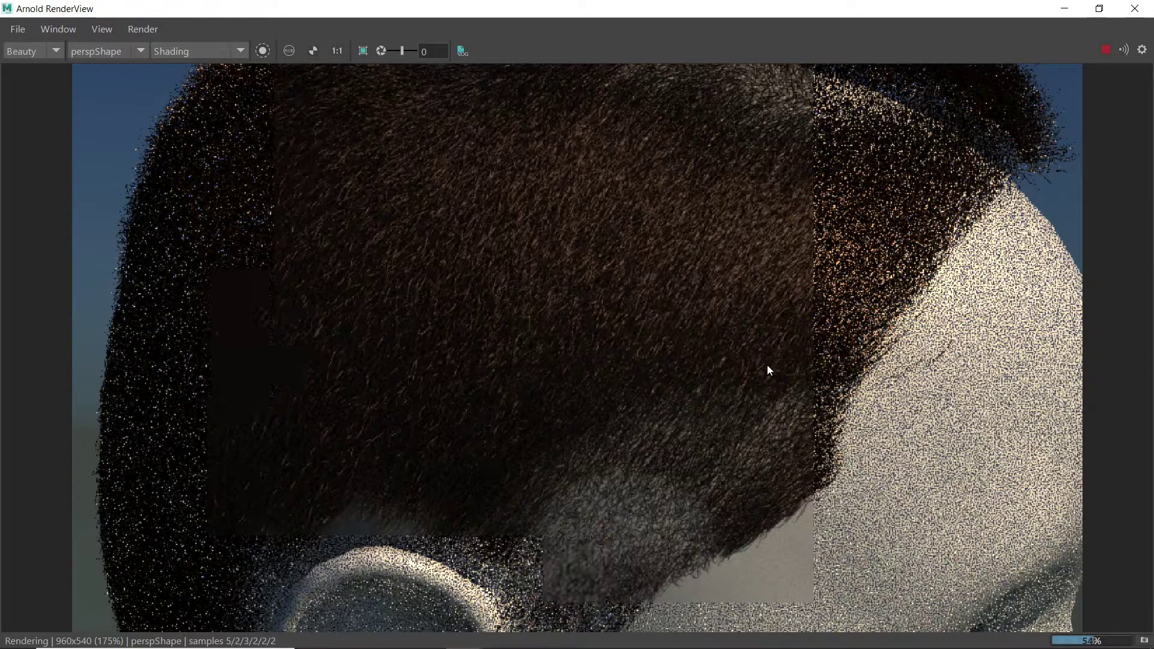
right_click_drag(768, 366, 733, 369, "alt")
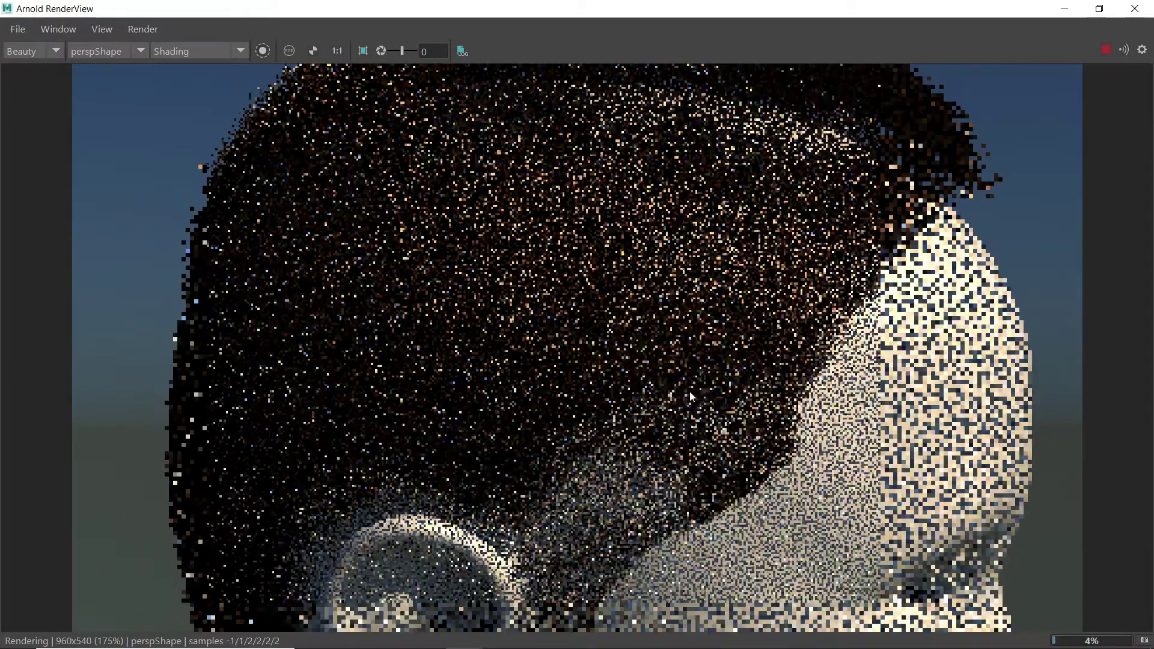